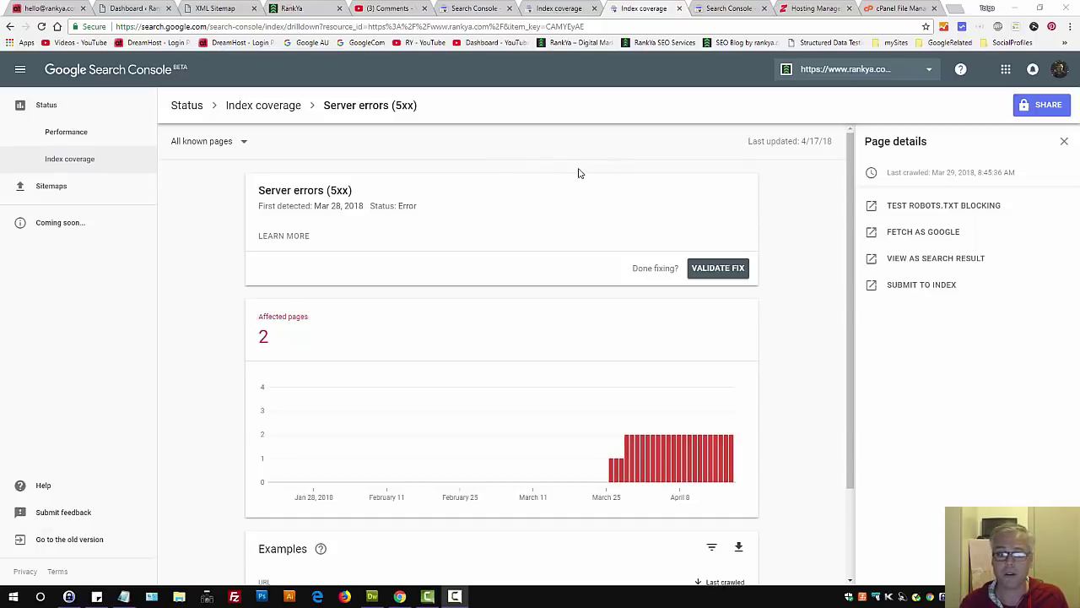
# Read the YouTube comment asking how to fix server errors (5xx) on wp-includes PHP files.
pyautogui.click(373, 8)
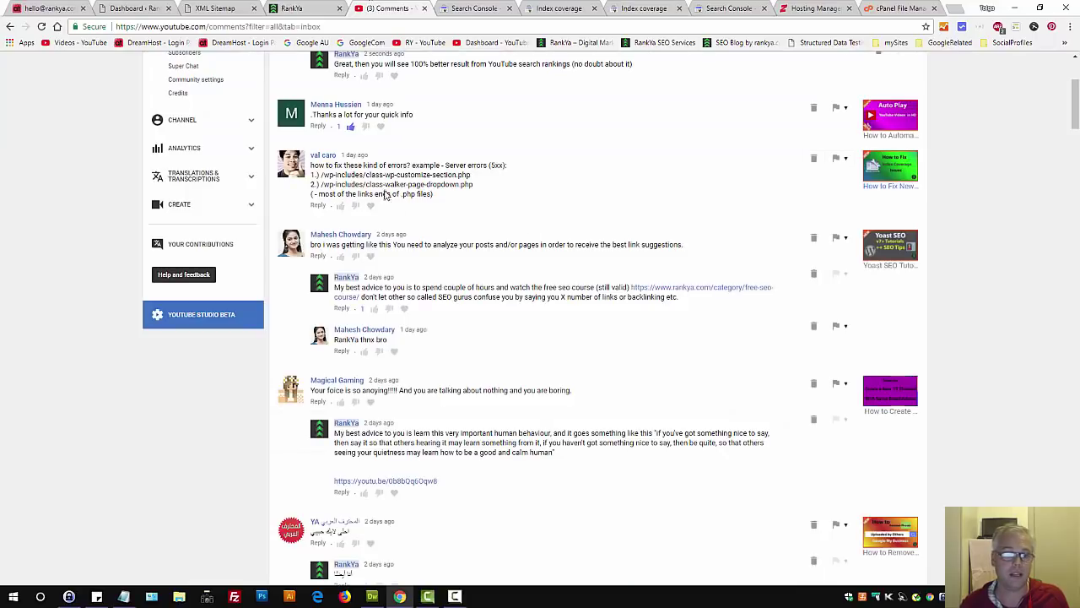
pyautogui.moveTo(324, 171); pyautogui.dragTo(471, 174)
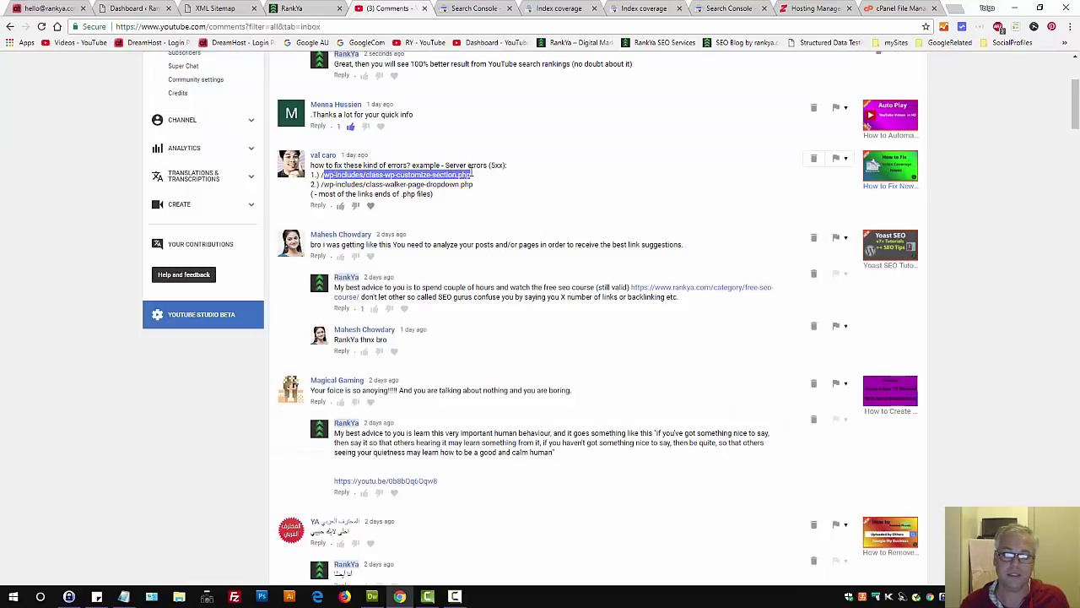
pyautogui.click(438, 175)
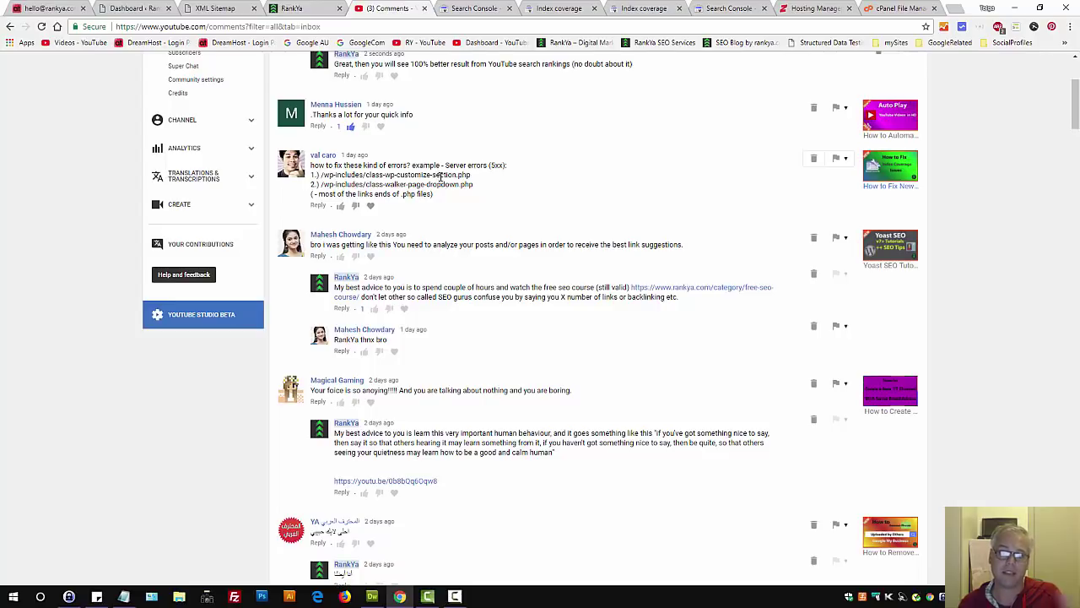
pyautogui.doubleClick(440, 176)
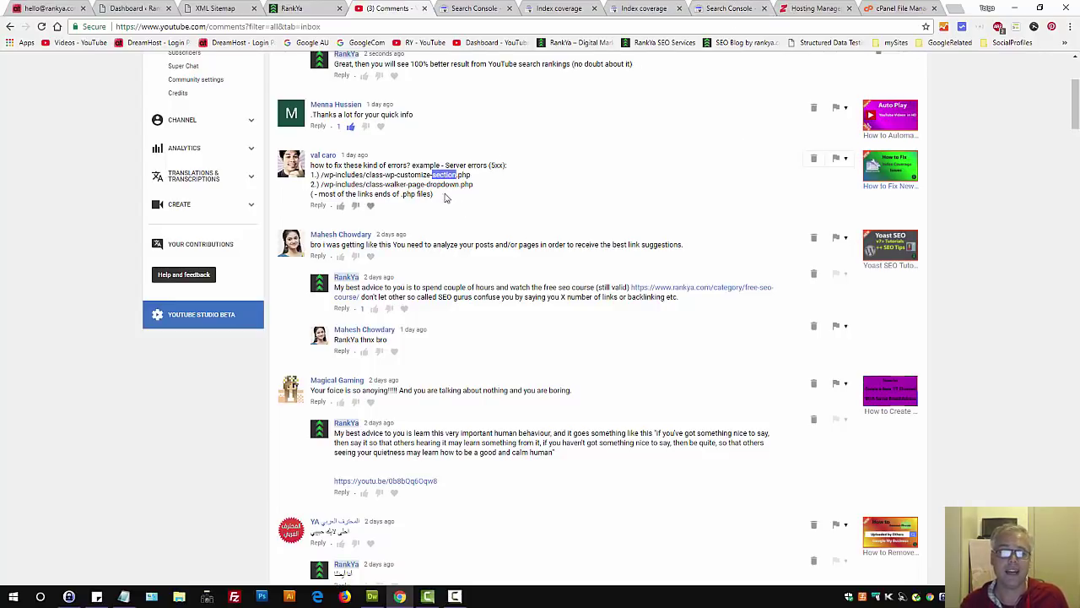
pyautogui.click(444, 196)
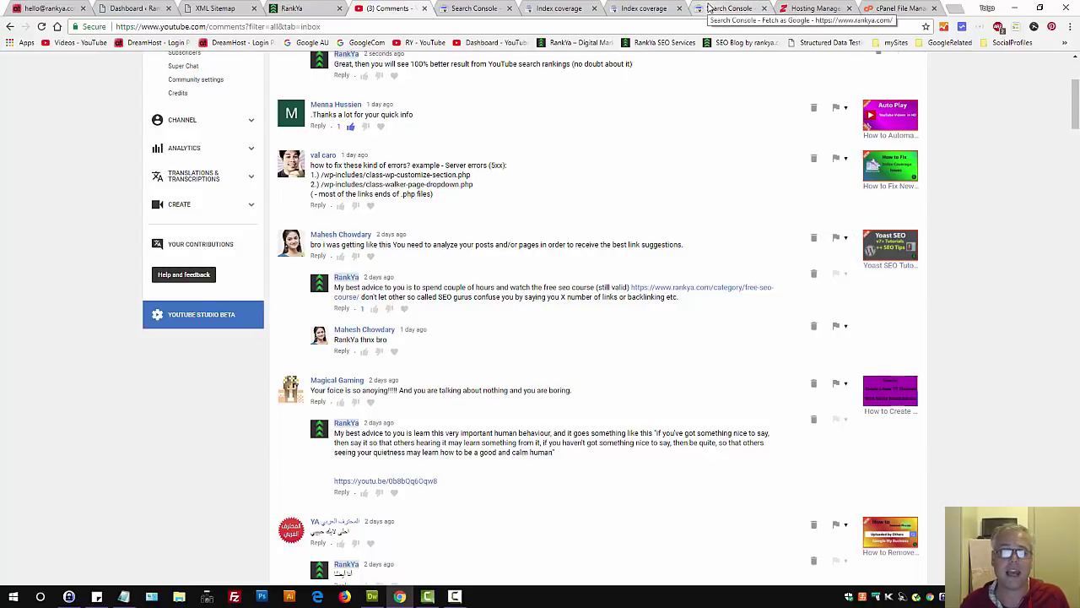
# Open the robots.txt blocking test for the affected page from the Server errors (5xx) report.
pyautogui.click(638, 9)
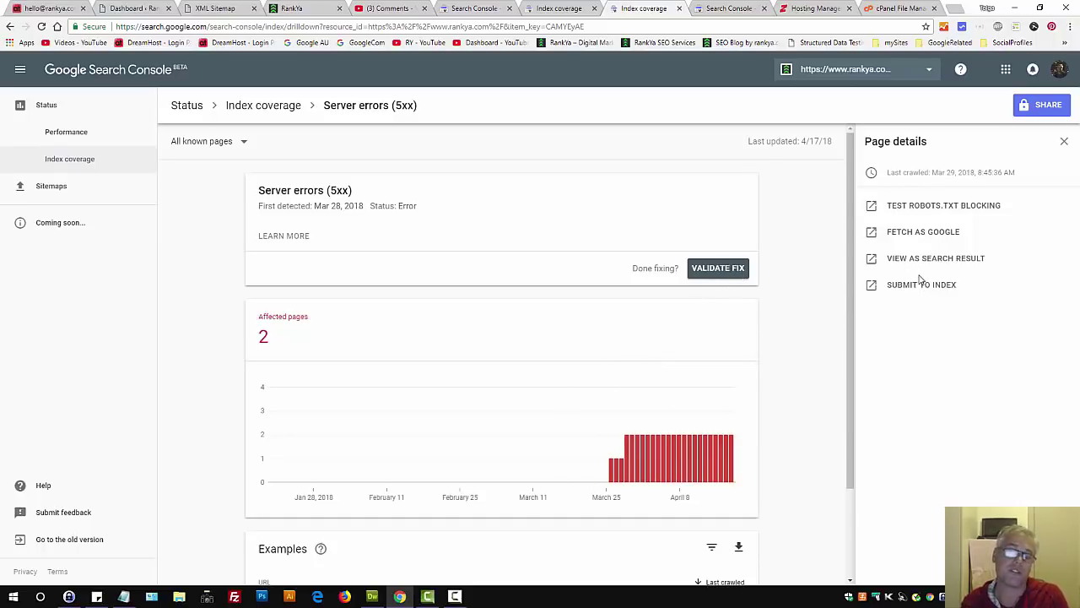
pyautogui.click(937, 214)
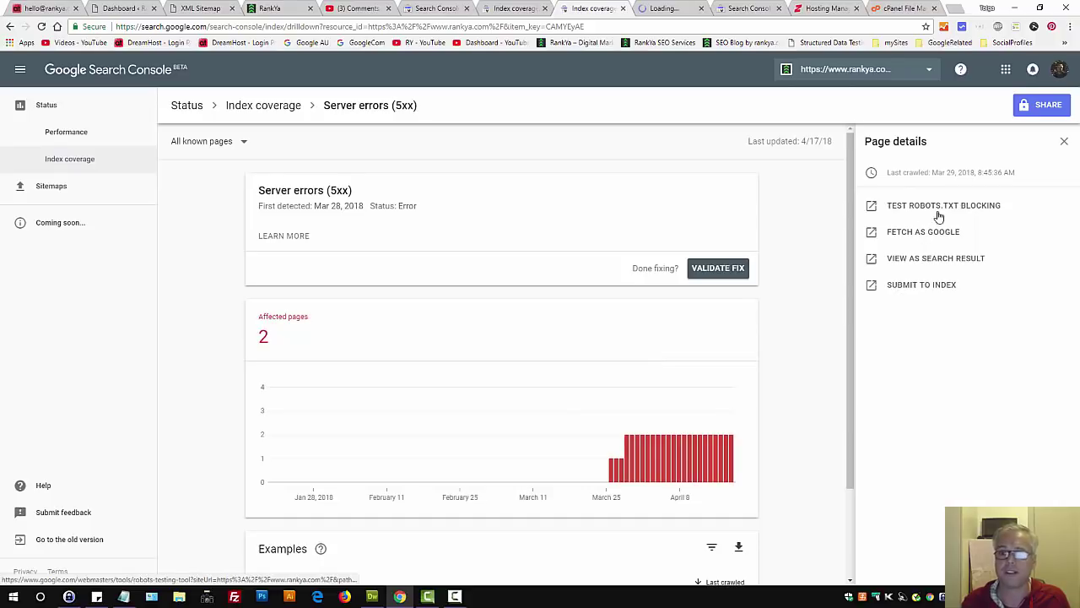
pyautogui.click(673, 12)
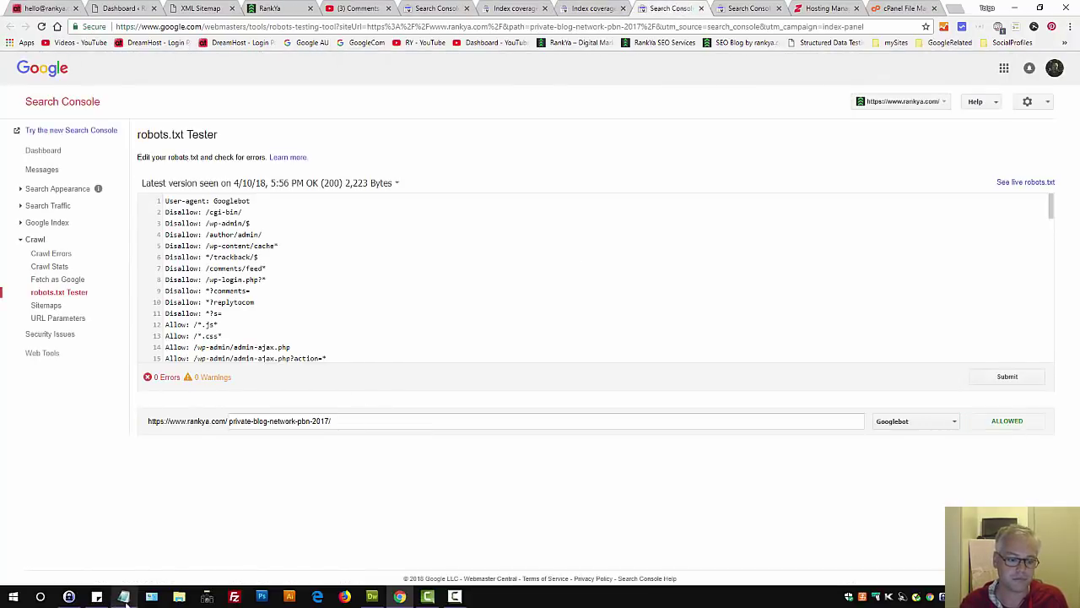
# Test wp-includes/class-wp-customize-section.php, copied from the Notepad notes, against the robots.txt rules for Googlebot.
pyautogui.click(124, 597)
pyautogui.moveTo(590, 191); pyautogui.dragTo(373, 192)
pyautogui.hotkey('ctrl', 'c')
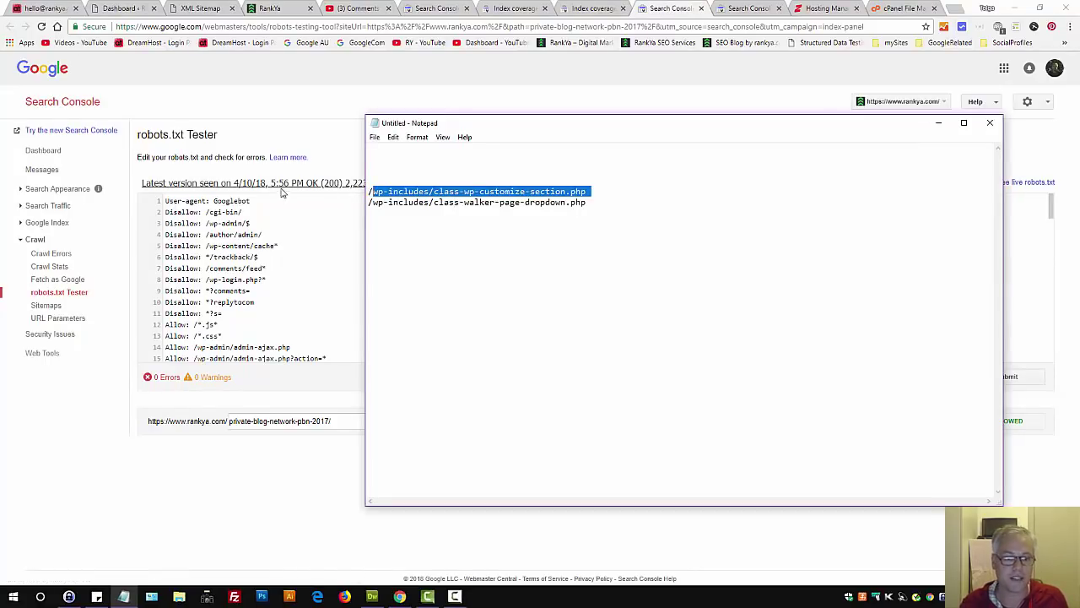
pyautogui.tripleClick(270, 425)
pyautogui.hotkey('ctrl', 'v')
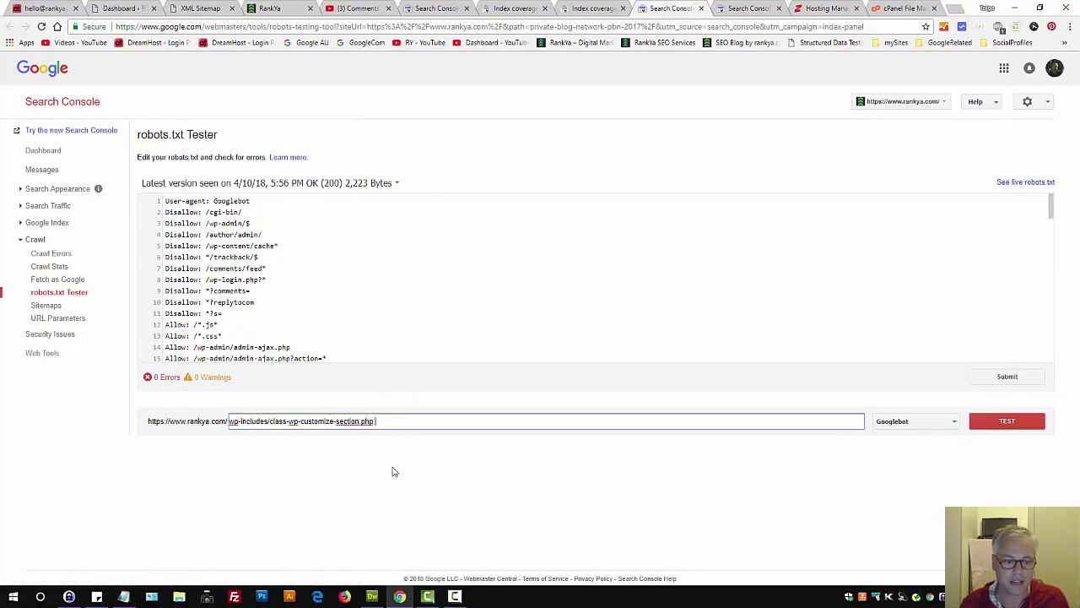
pyautogui.click(1000, 421)
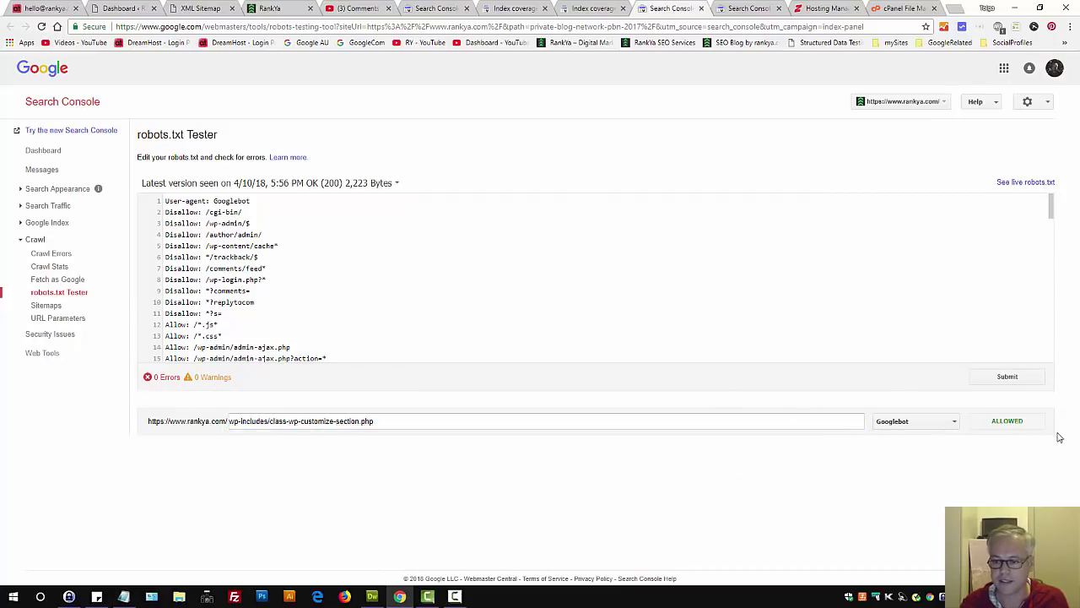
# Check the status of the Fetch as Google attempt for /wp-includes/class-wp-customize-section.php.
pyautogui.click(597, 7)
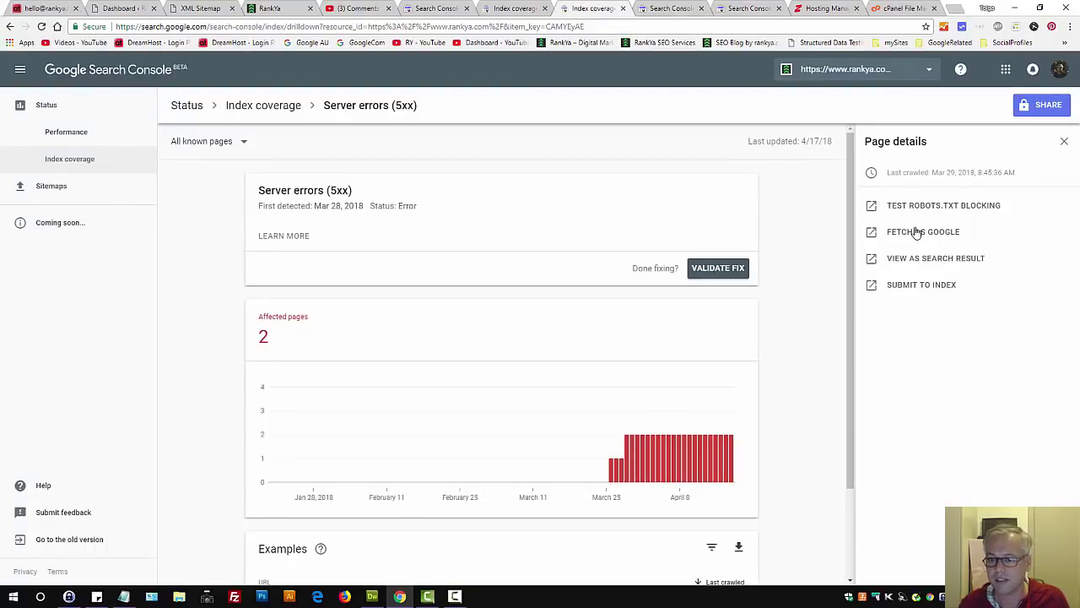
pyautogui.click(677, 10)
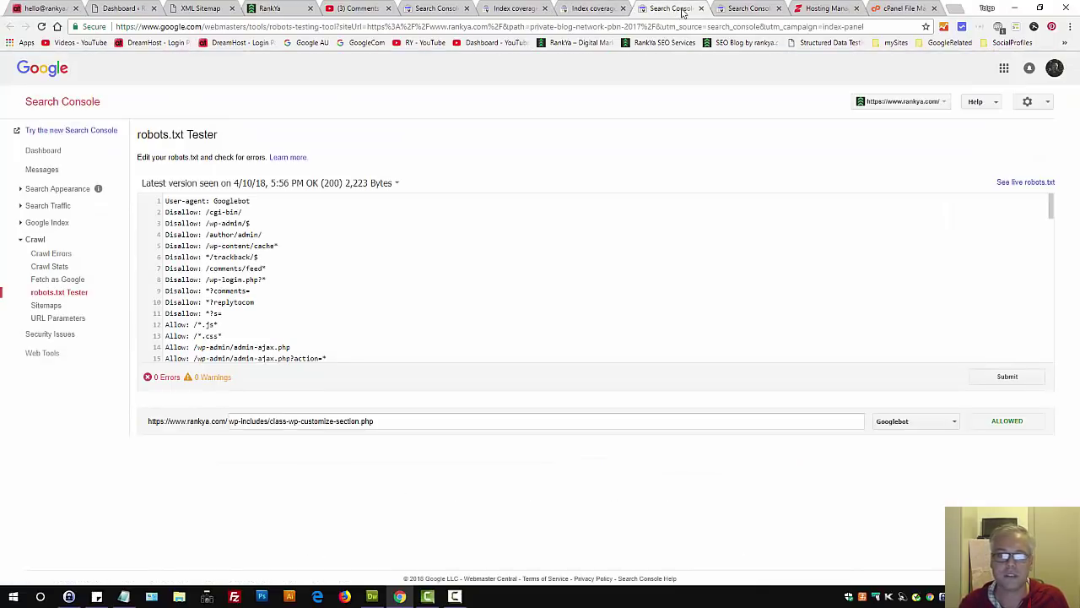
pyautogui.click(723, 9)
pyautogui.tripleClick(721, 272)
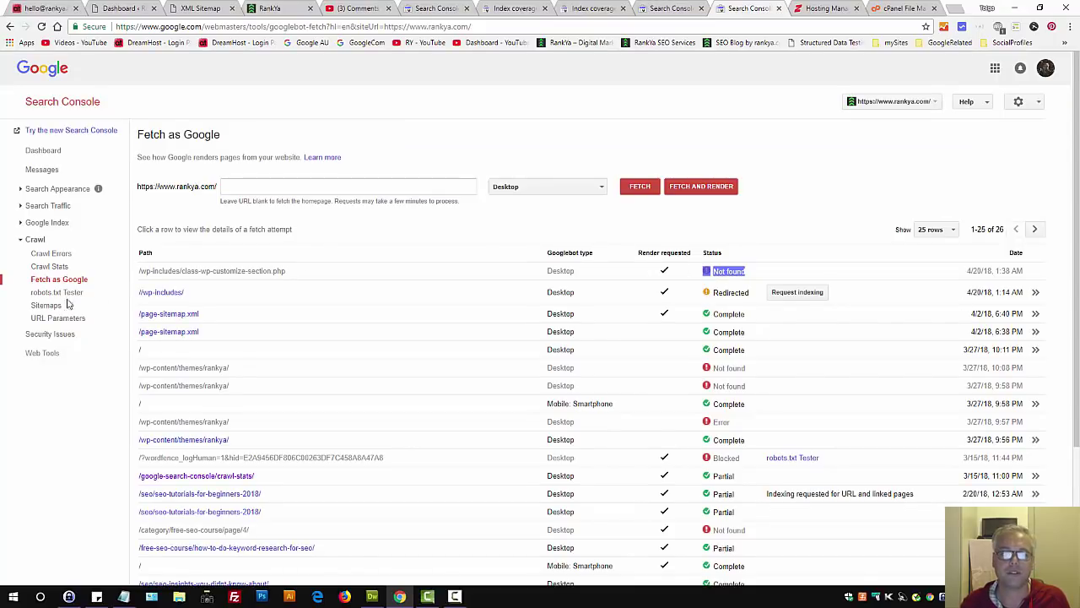
pyautogui.tripleClick(203, 271)
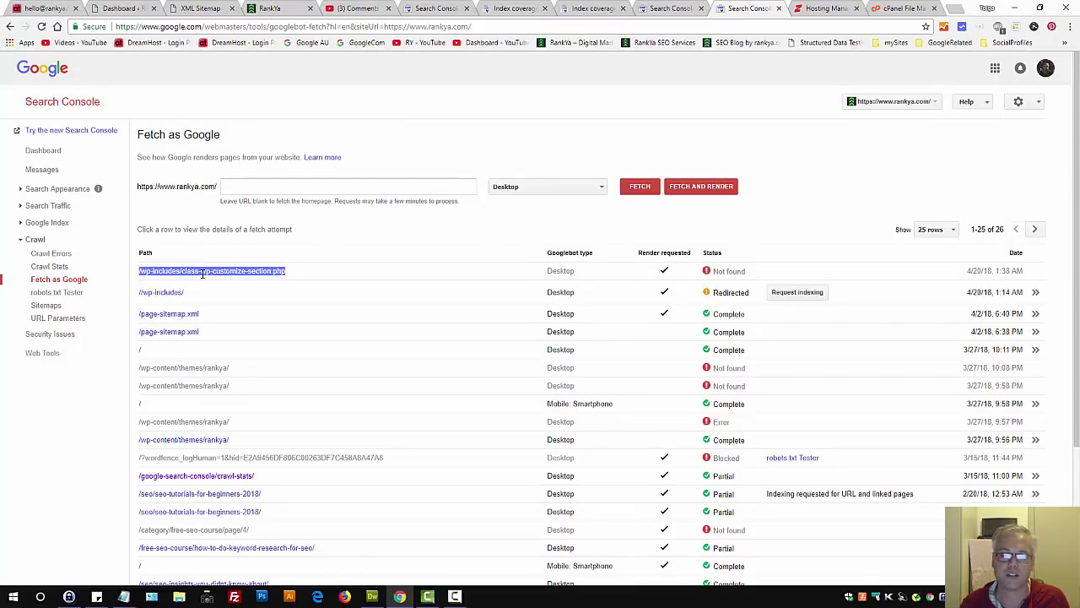
pyautogui.click(436, 129)
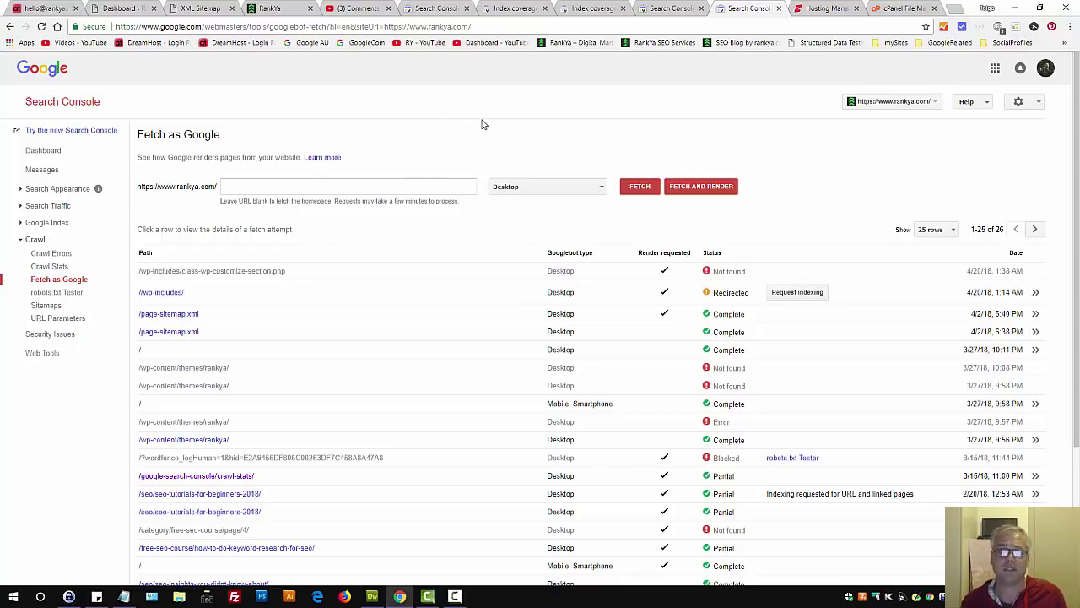
# Open Yoast SEO's Search Appearance settings from the WordPress dashboard and review the content types settings.
pyautogui.click(591, 9)
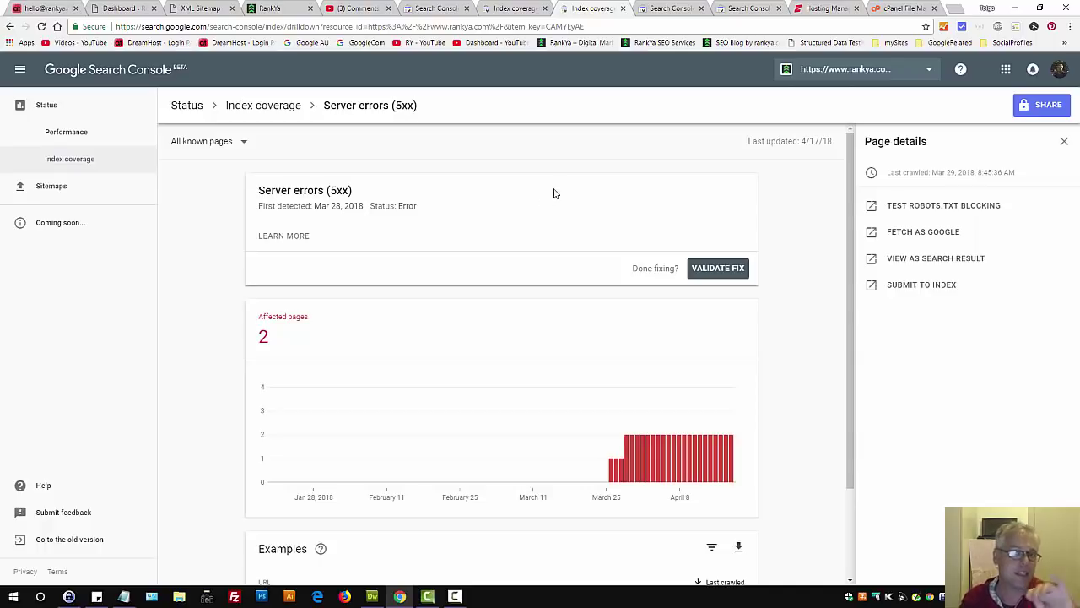
pyautogui.click(283, 9)
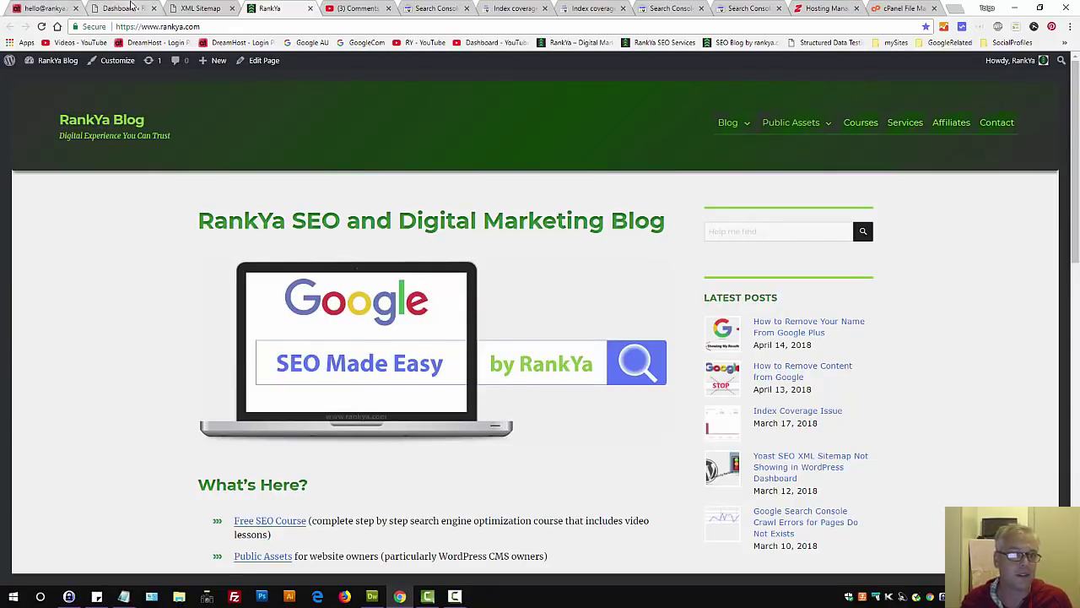
pyautogui.click(127, 9)
pyautogui.moveTo(53, 375)
pyautogui.middleClick(119, 391)
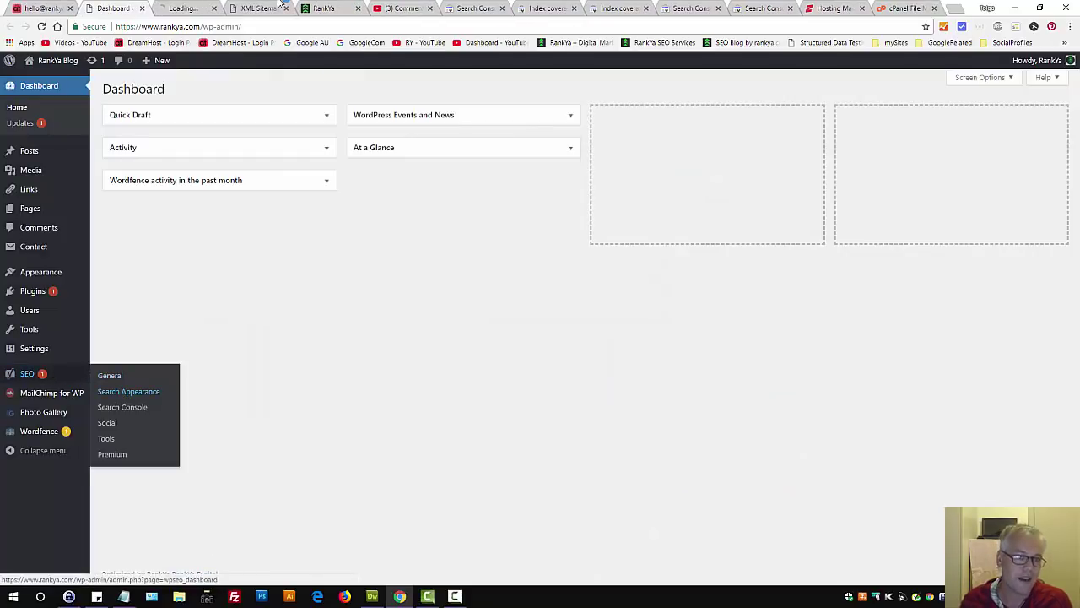
pyautogui.click(187, 8)
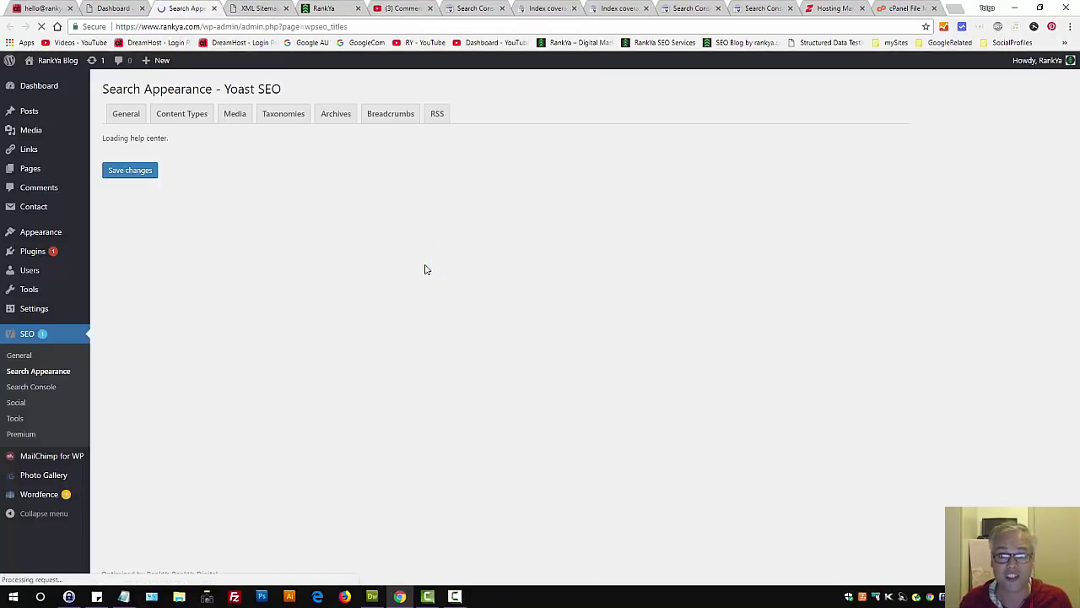
pyautogui.click(181, 115)
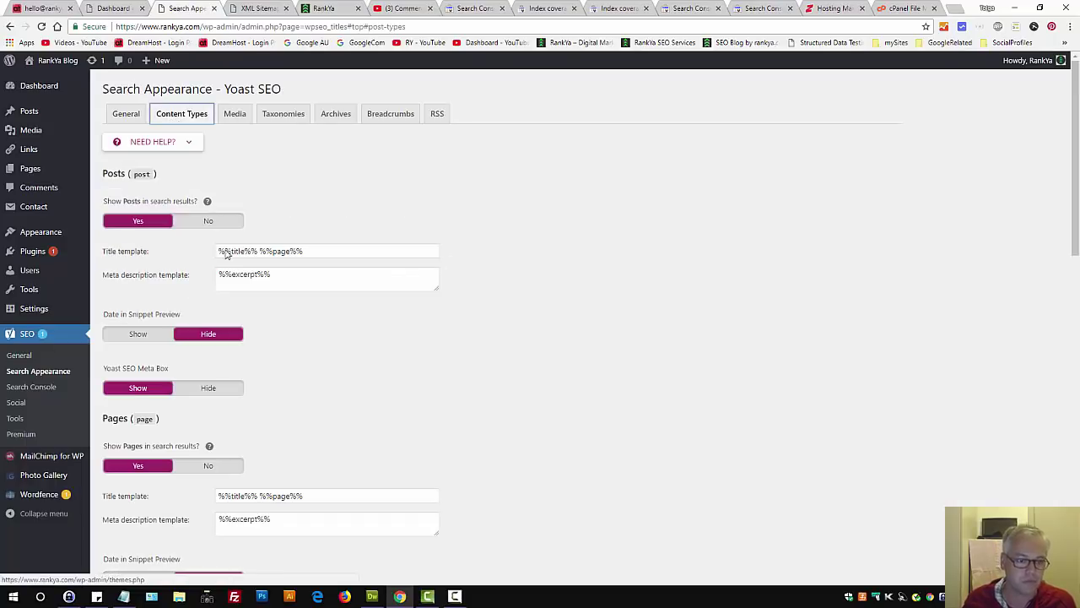
pyautogui.scroll(-2, 233, 235)
# Open the site's XML sitemap index through the XML sitemaps help in Yoast SEO's general features settings.
pyautogui.click(27, 355)
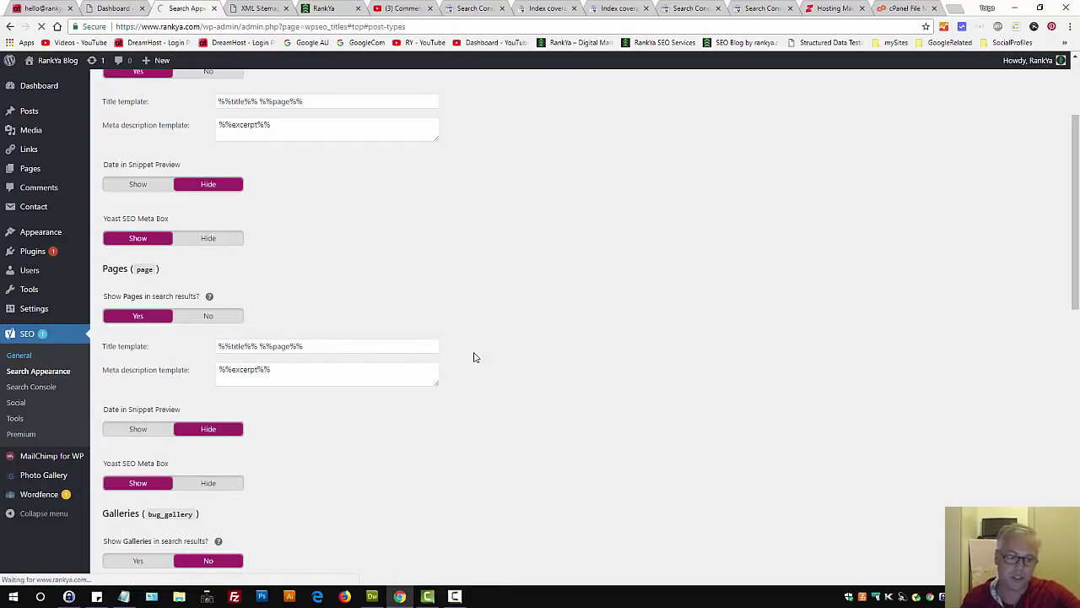
pyautogui.click(182, 114)
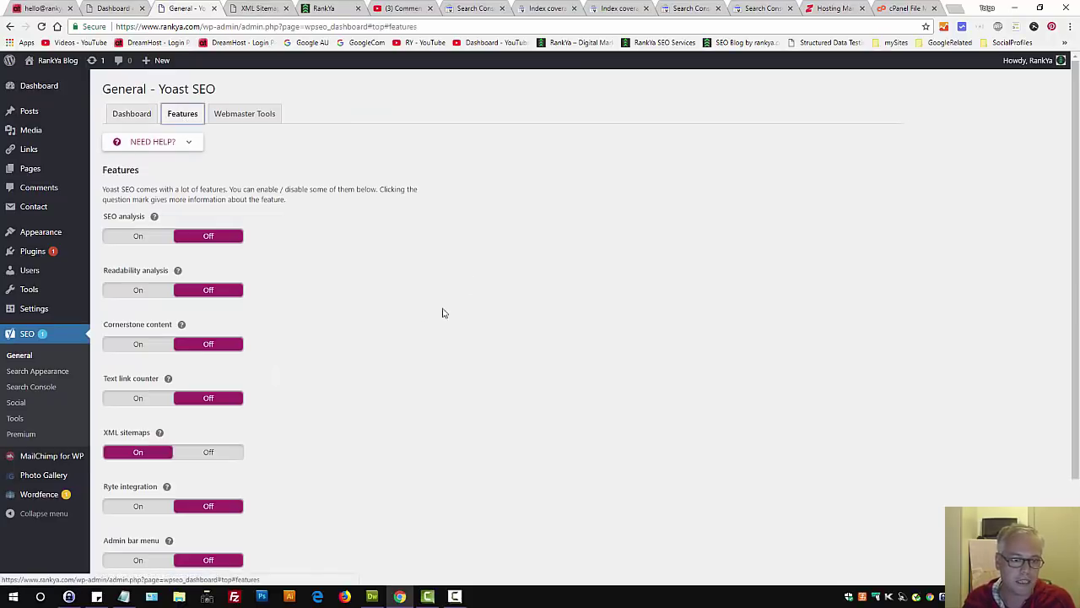
pyautogui.click(160, 433)
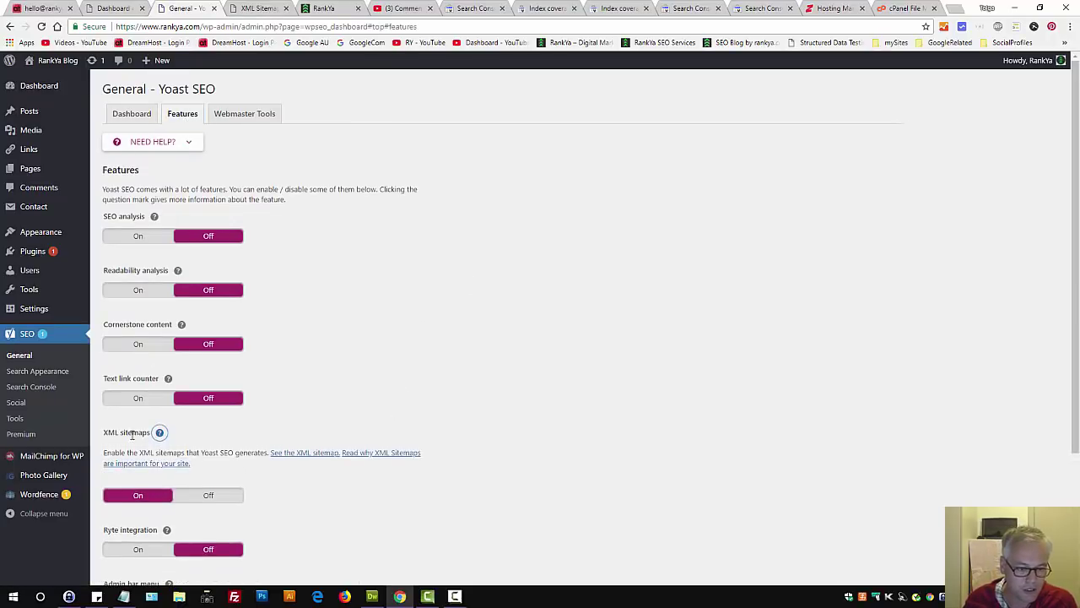
pyautogui.click(293, 454)
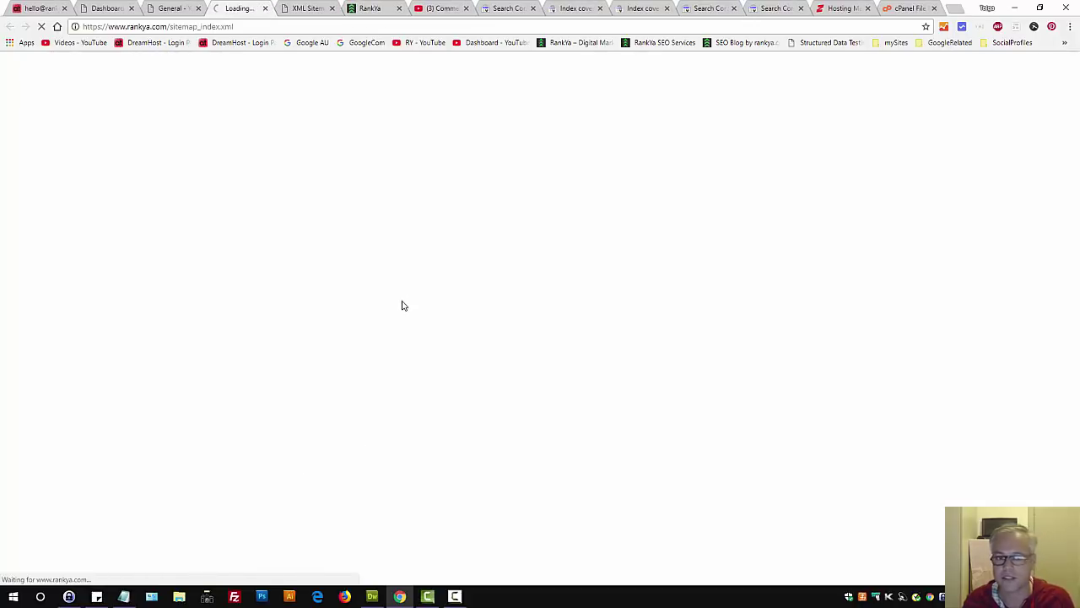
pyautogui.click(225, 26)
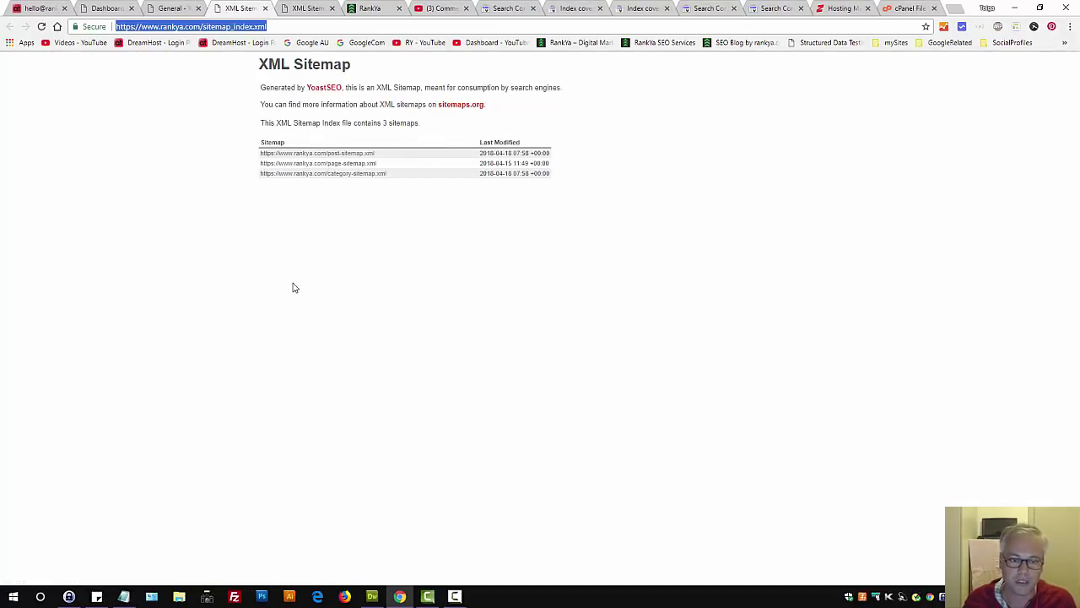
# Open the post, page and category sitemaps in separate tabs and look through the post sitemap's URLs.
pyautogui.middleClick(335, 154)
pyautogui.middleClick(336, 163)
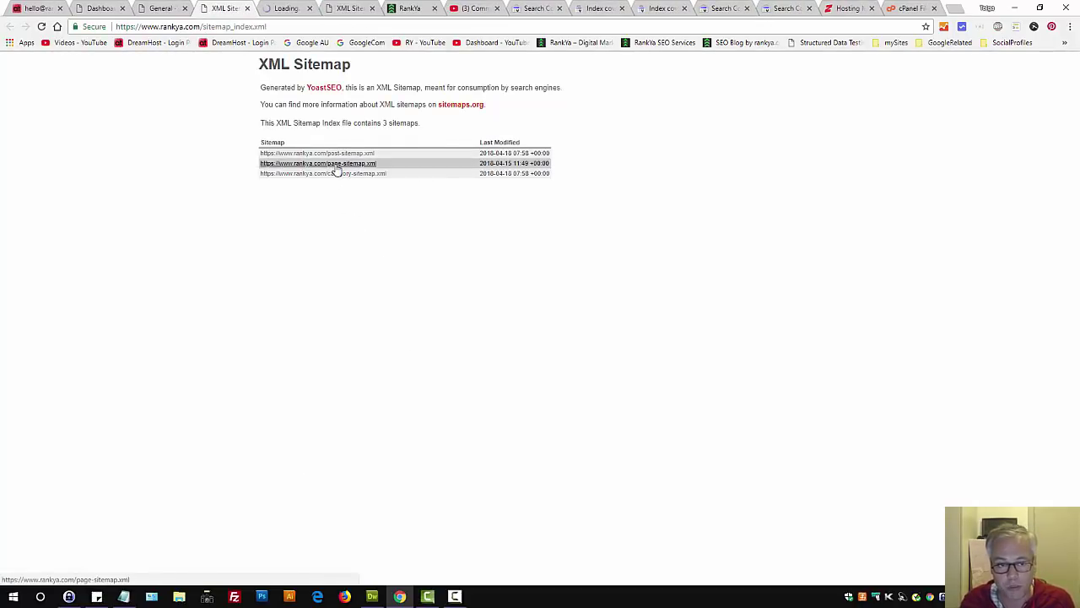
pyautogui.middleClick(336, 173)
pyautogui.click(254, 9)
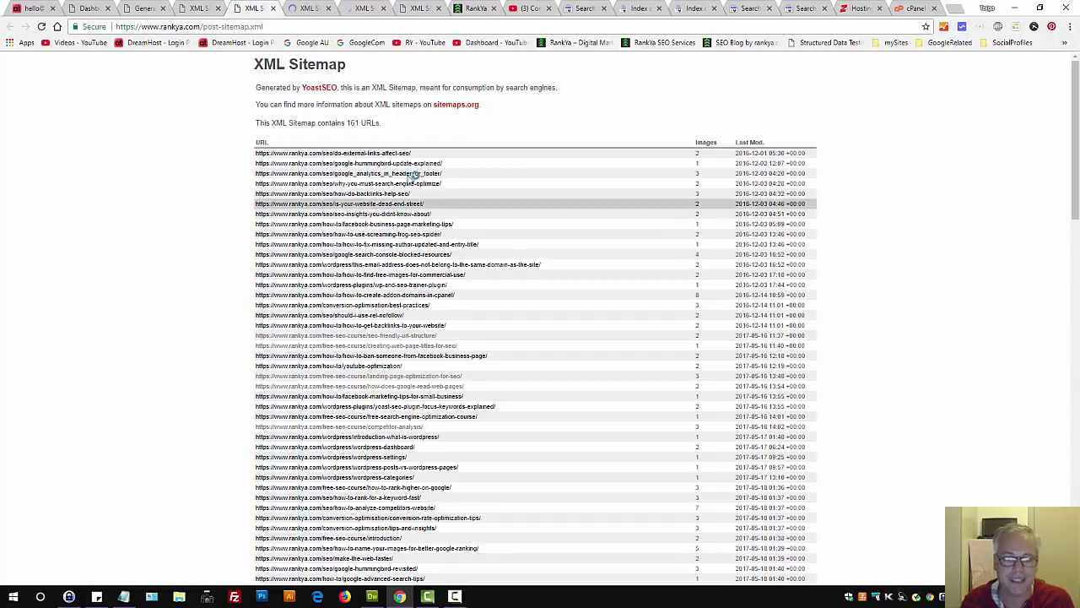
pyautogui.scroll(-4, 389, 439)
pyautogui.scroll(-5, 388, 439)
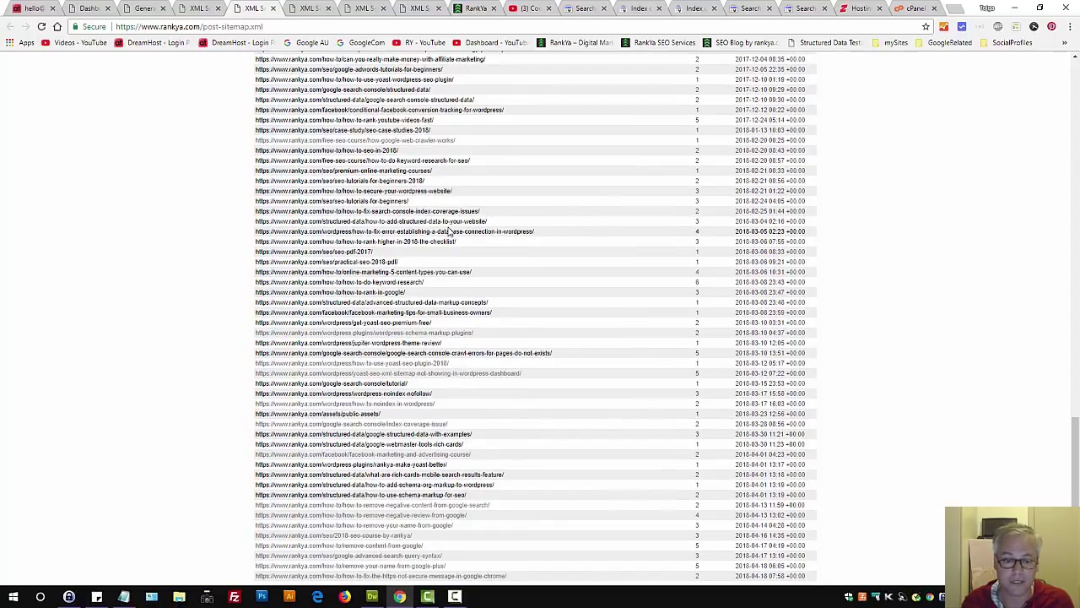
# Compare the Server errors (5xx) report with the sitemap index and the post sitemap.
pyautogui.click(693, 8)
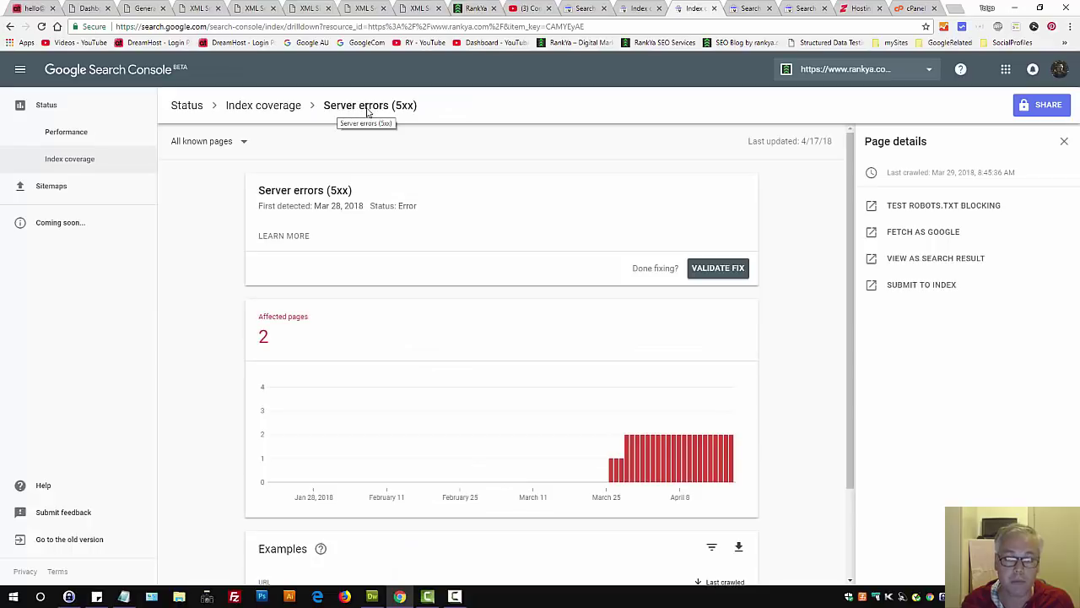
pyautogui.click(203, 8)
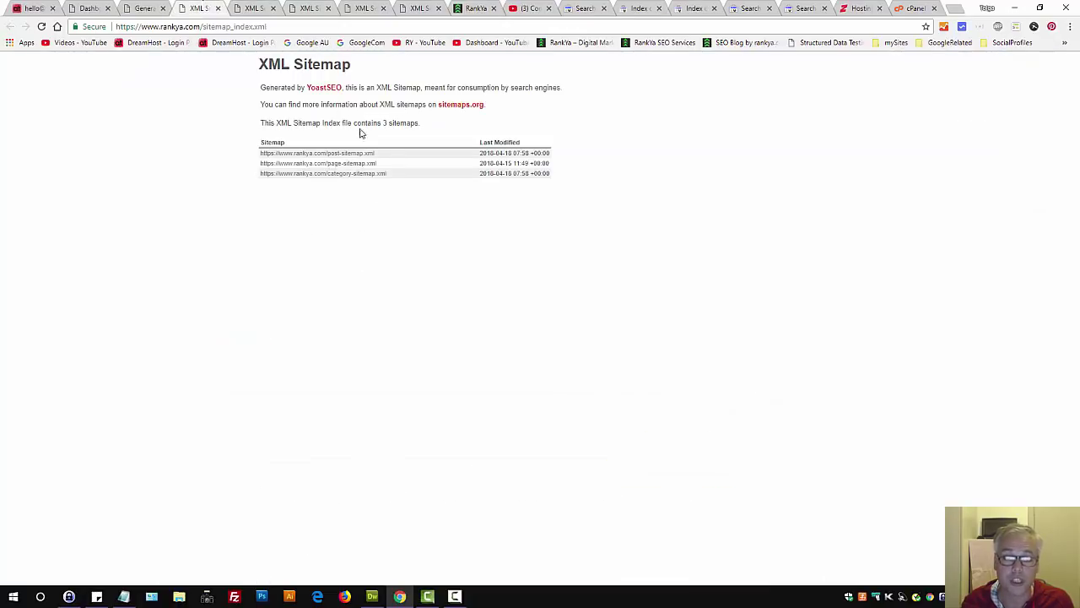
pyautogui.click(269, 8)
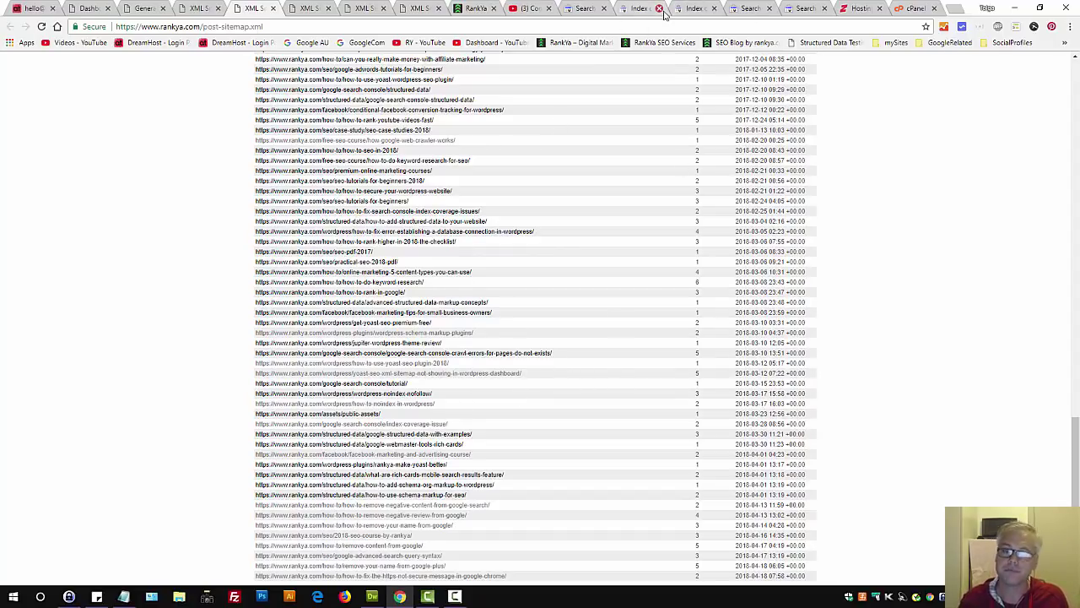
# Open the old Search Console version in a new tab from the Server errors (5xx) report.
pyautogui.click(692, 7)
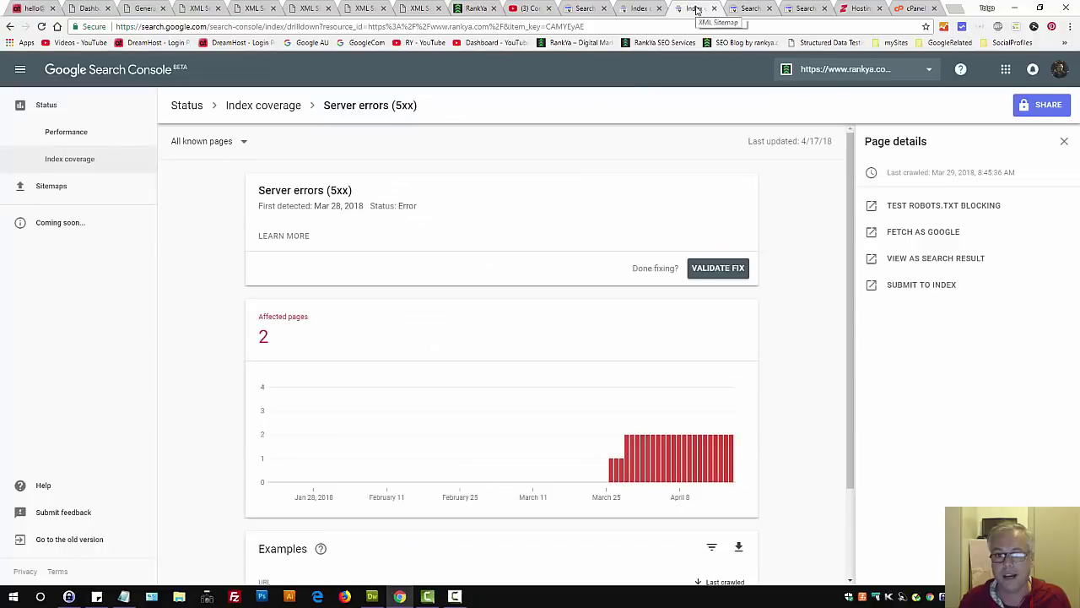
pyautogui.middleClick(65, 545)
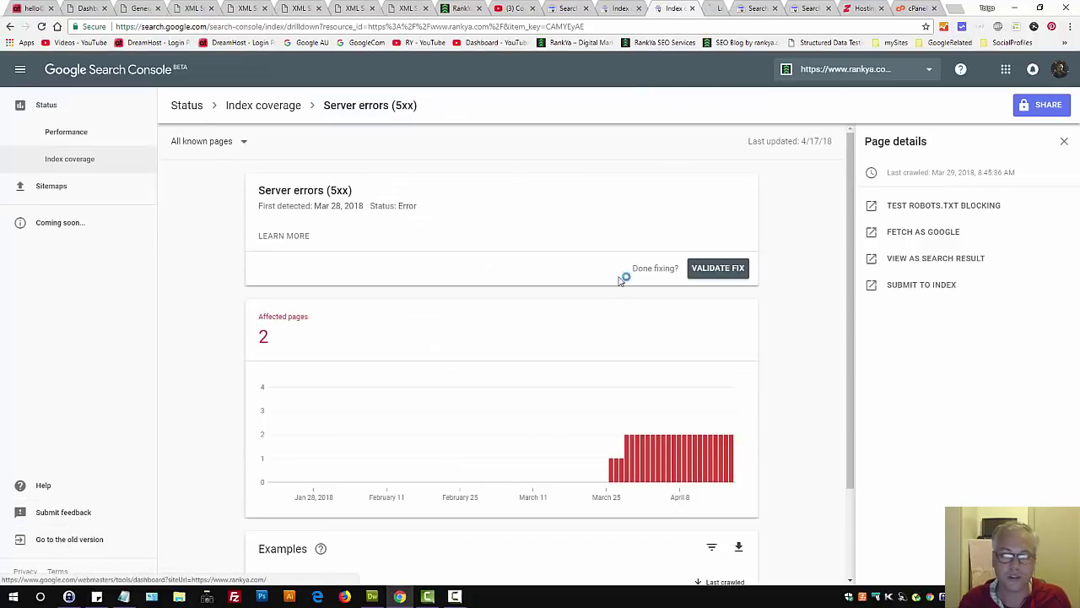
pyautogui.click(713, 8)
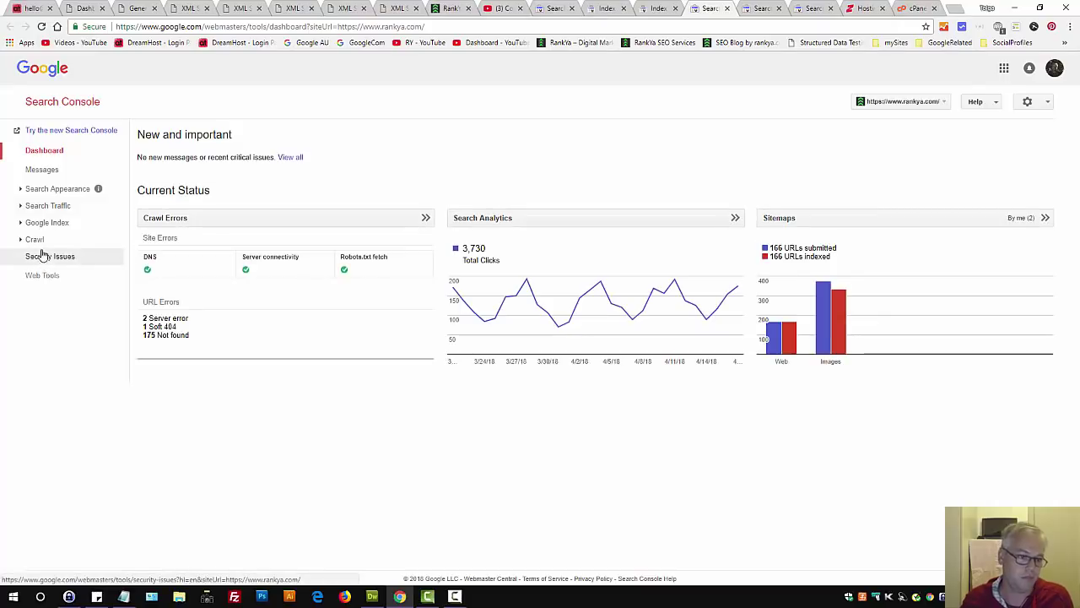
# Open the Sitemaps report under crawl data in the old Search Console, then return to the post sitemap.
pyautogui.click(39, 240)
pyautogui.click(46, 305)
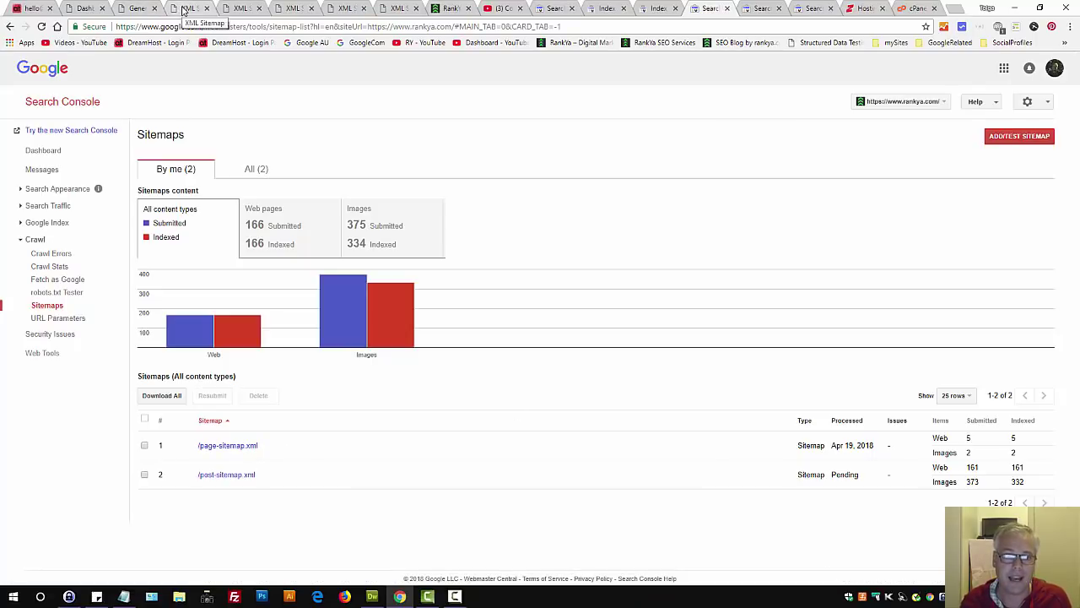
pyautogui.click(240, 9)
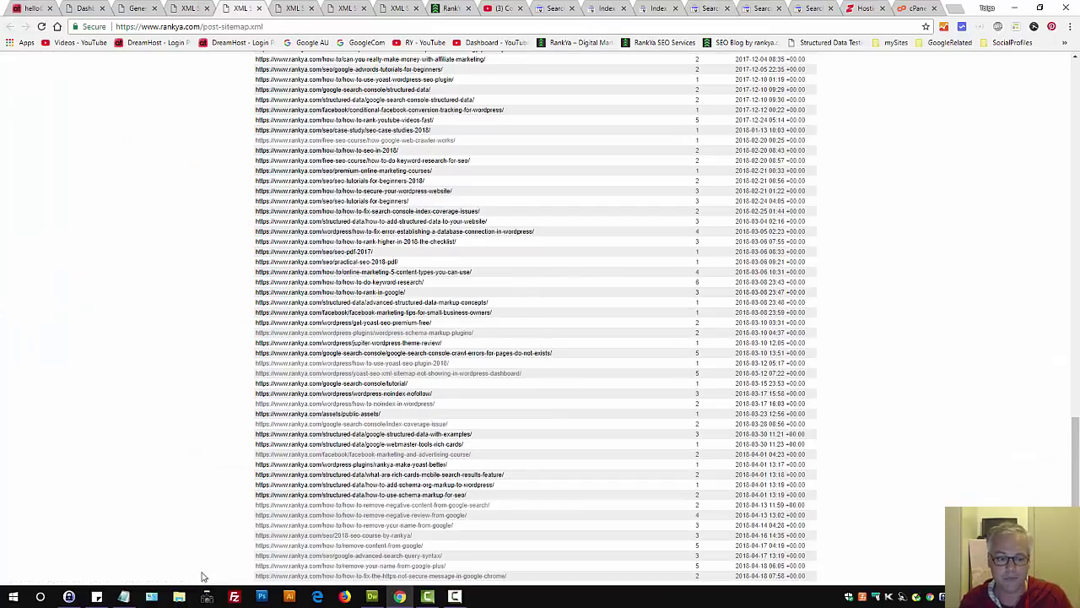
# Switch to Notepad and review the two noted wp-includes PHP paths against the post sitemap.
pyautogui.click(123, 596)
pyautogui.moveTo(627, 196); pyautogui.dragTo(353, 173)
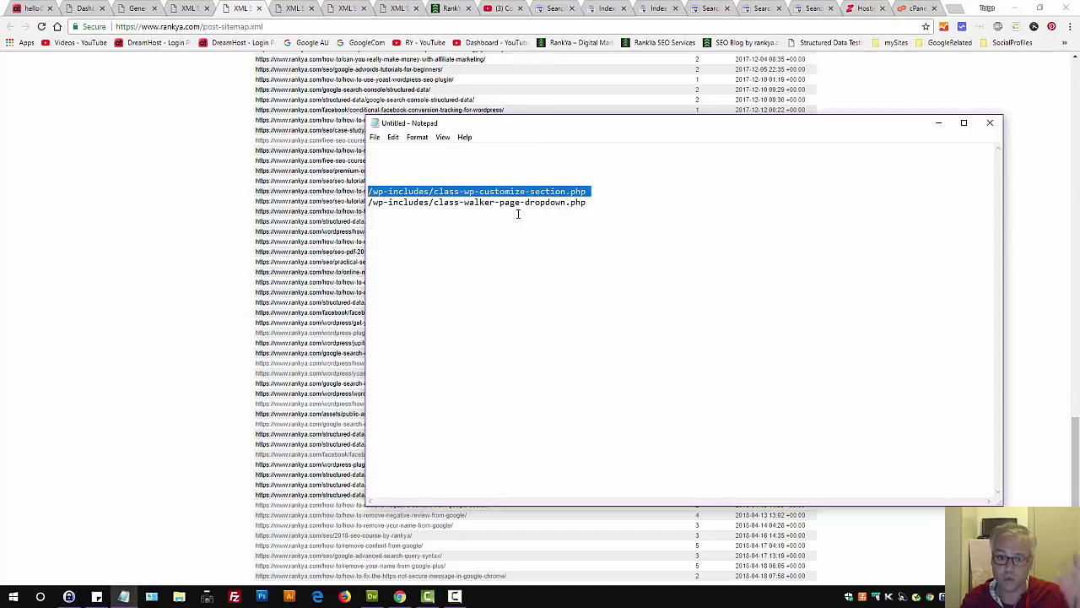
pyautogui.moveTo(591, 203); pyautogui.dragTo(361, 203)
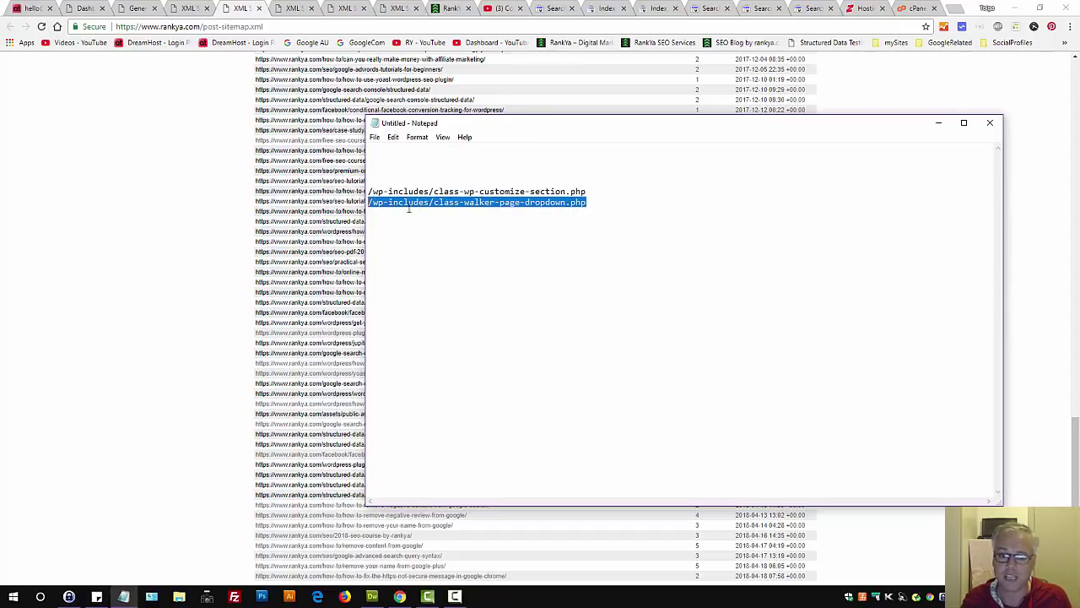
pyautogui.click(481, 203)
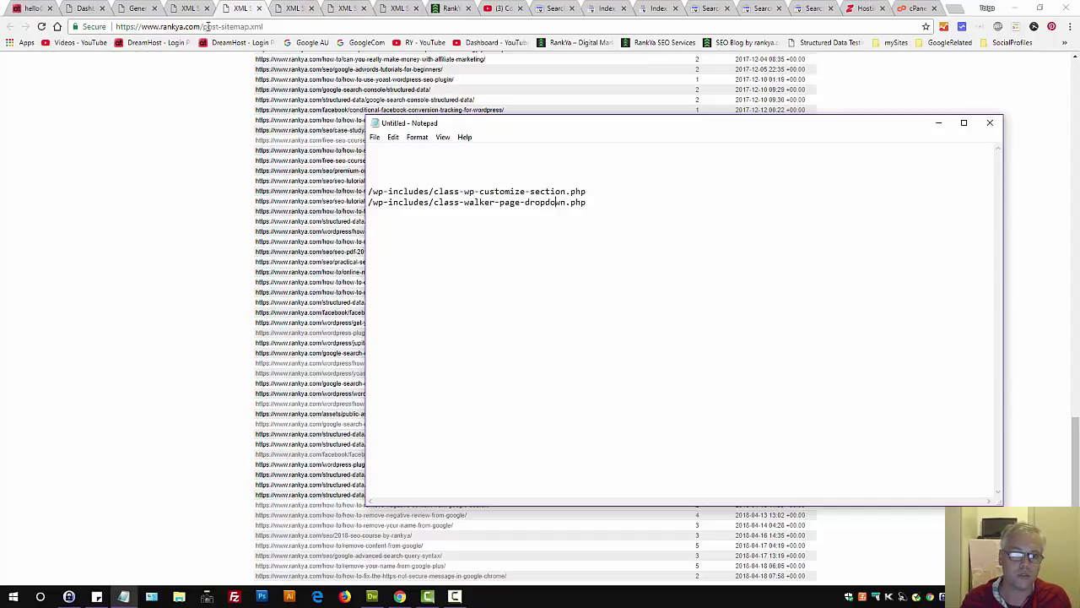
# Open the site's robots.txt file in place of the post sitemap.
pyautogui.moveTo(204, 26); pyautogui.dragTo(289, 28)
pyautogui.write('robots.txt')
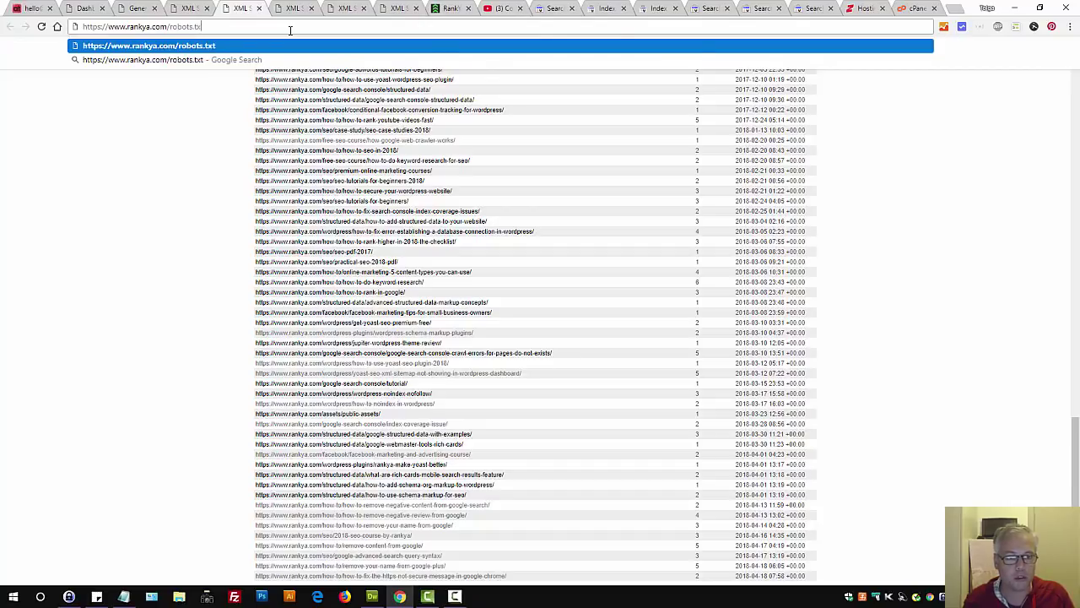
pyautogui.press('Return')
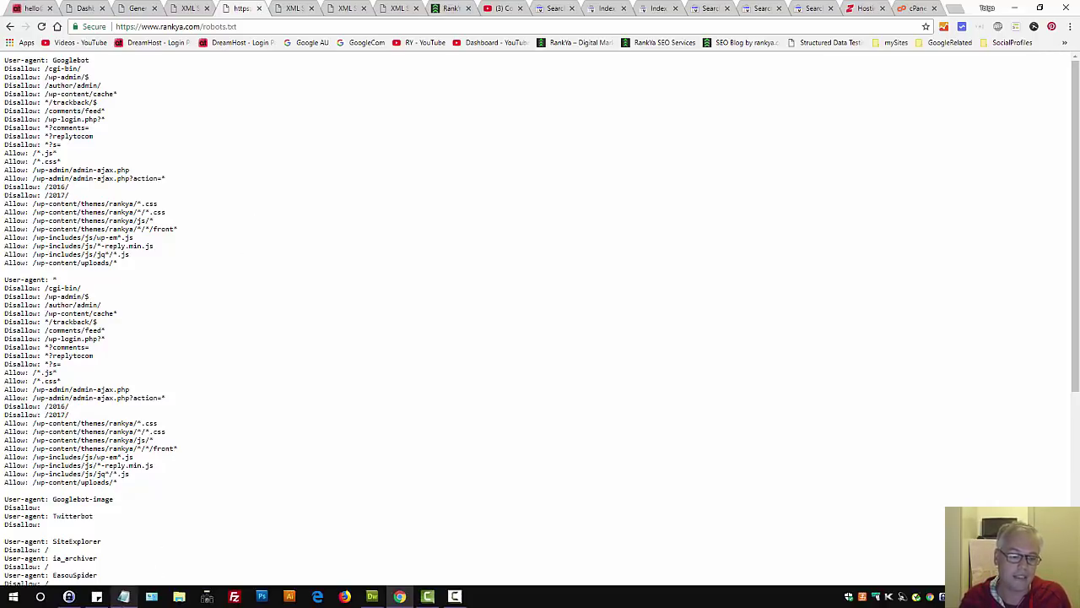
# Compare the wp-includes paths in Notepad with the robots.txt allow rules and the Server errors (5xx) report.
pyautogui.click(124, 596)
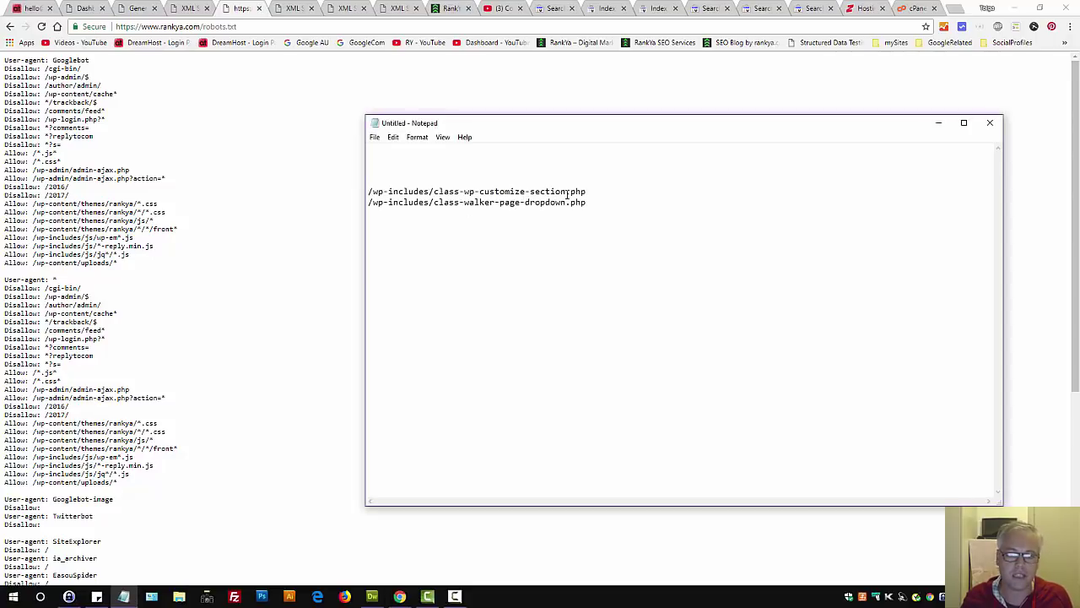
pyautogui.keyDown('shift'); pyautogui.click(368, 192); pyautogui.keyUp('shift')
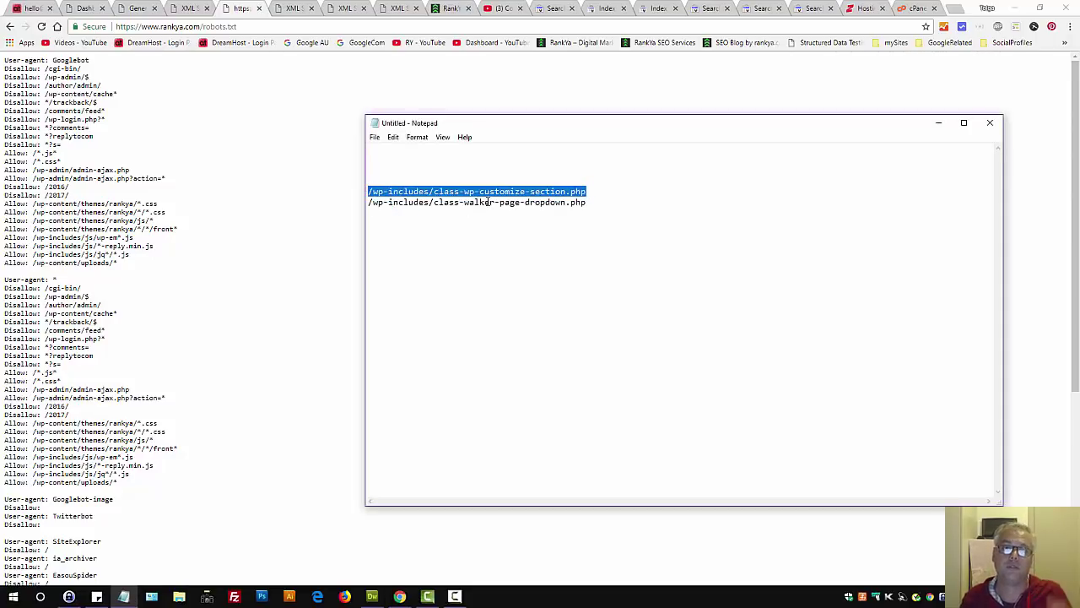
pyautogui.click(486, 202)
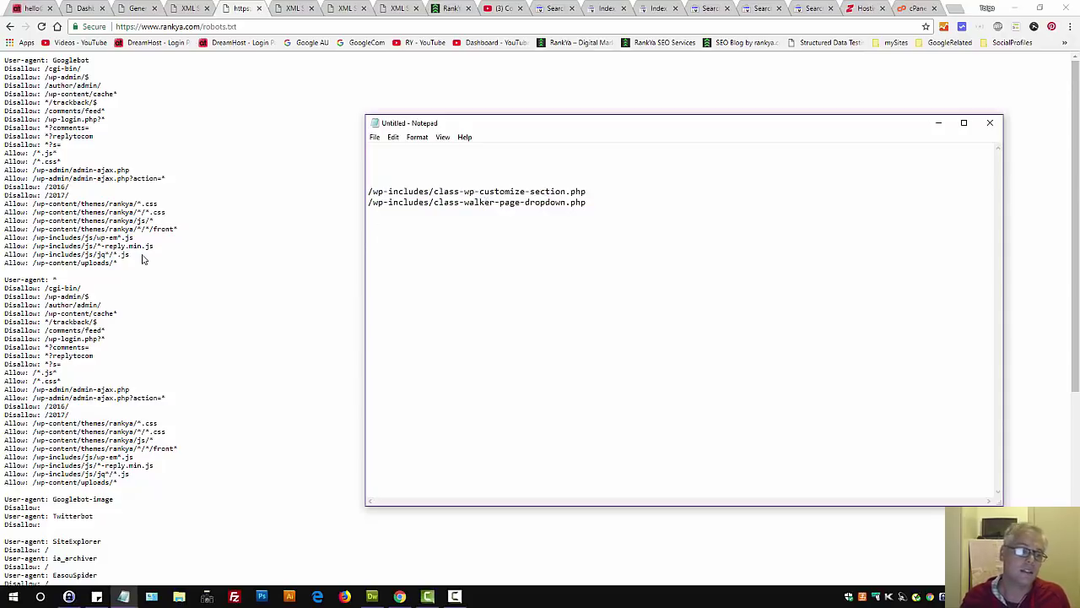
pyautogui.moveTo(141, 257); pyautogui.dragTo(4, 259)
pyautogui.click(178, 255)
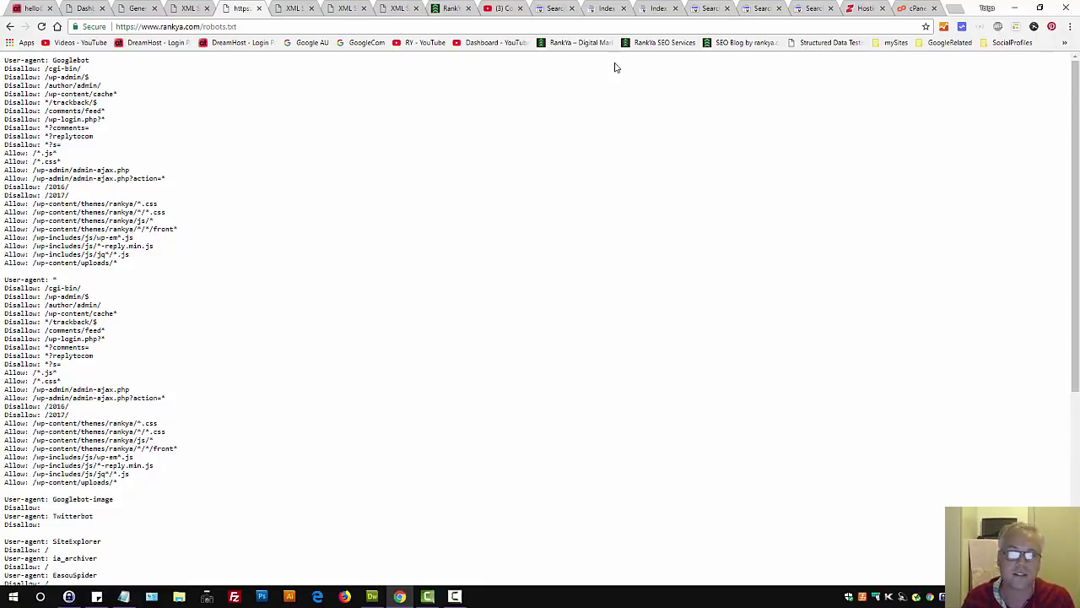
pyautogui.click(659, 12)
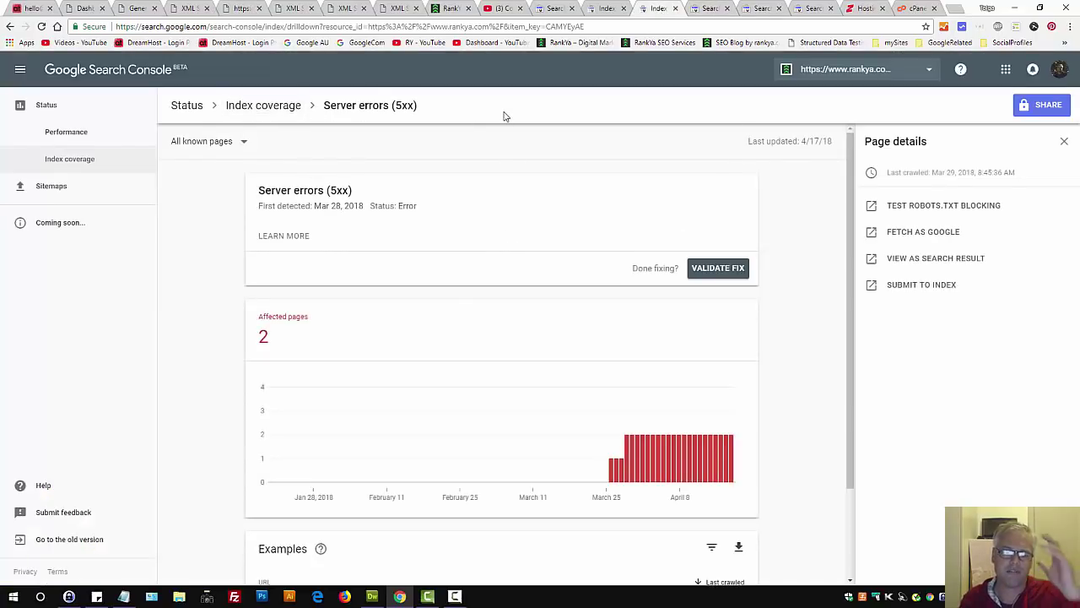
pyautogui.click(247, 8)
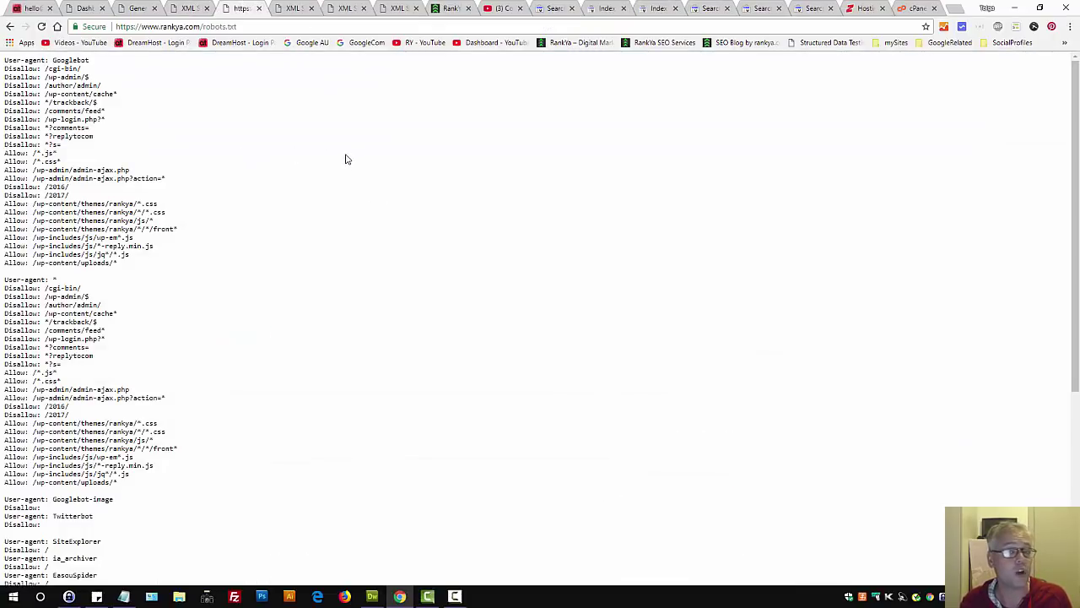
# Copy the class-wp-customize-section.php path from Notepad into the site's address, shorten it to the wp-includes/ folder, and load it.
pyautogui.click(124, 597)
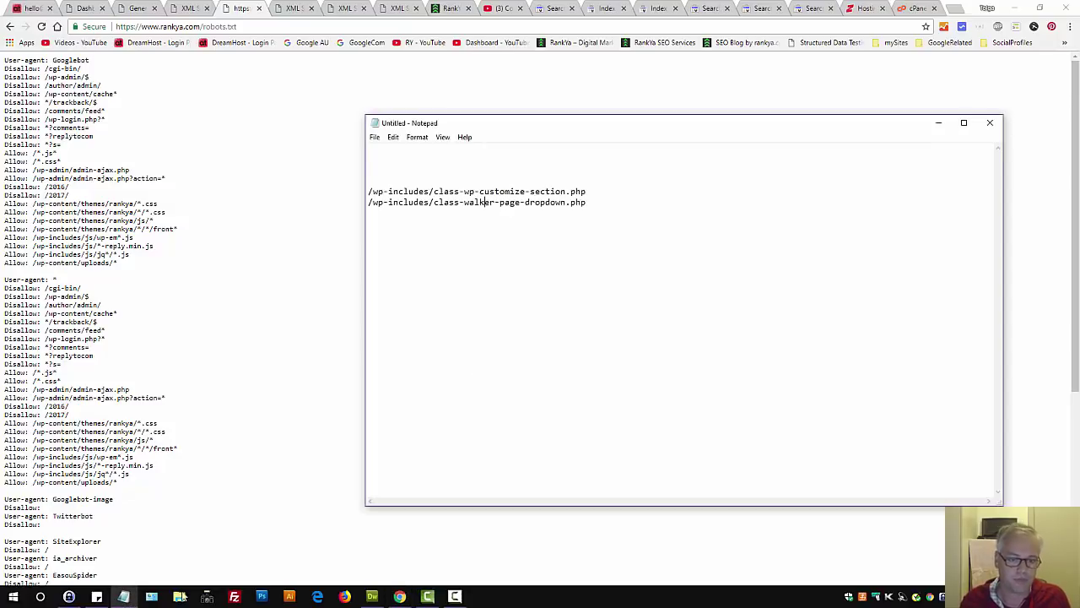
pyautogui.moveTo(590, 191); pyautogui.dragTo(358, 191)
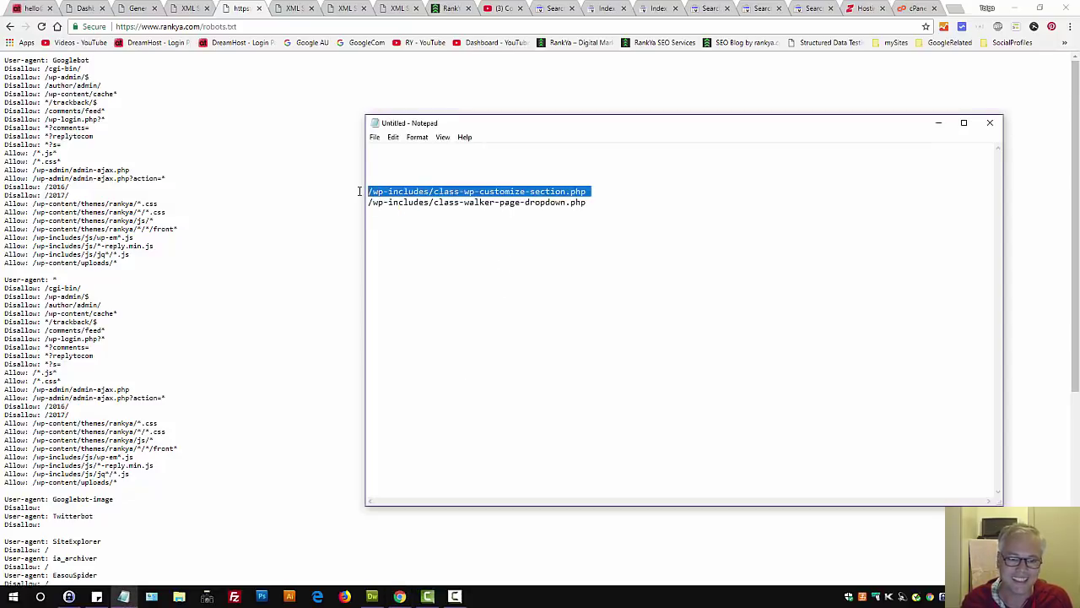
pyautogui.hotkey('ctrl', 'c')
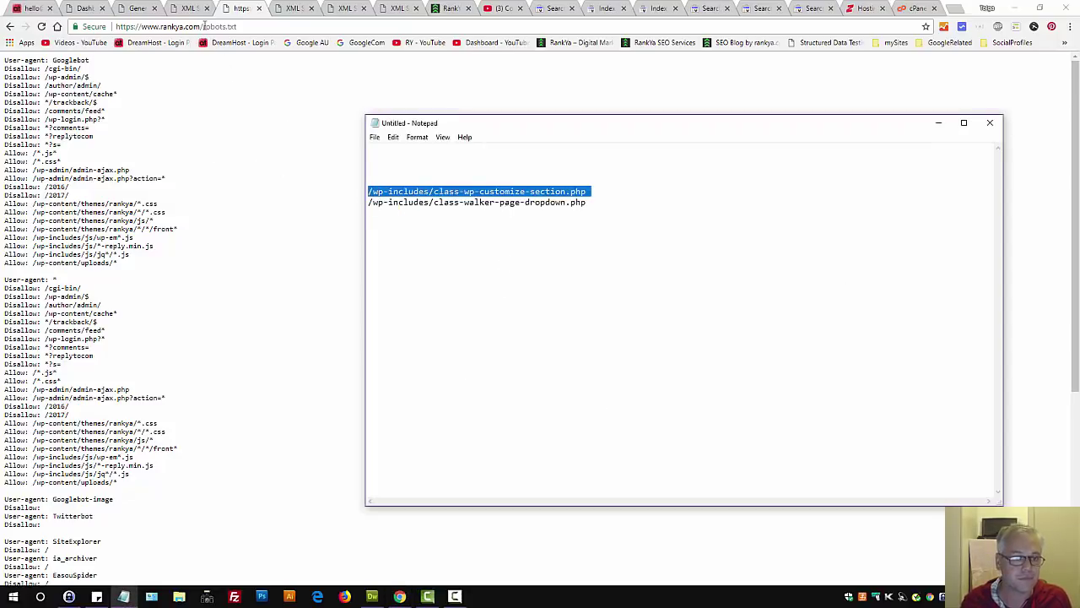
pyautogui.moveTo(203, 26); pyautogui.dragTo(331, 26)
pyautogui.hotkey('ctrl', 'v')
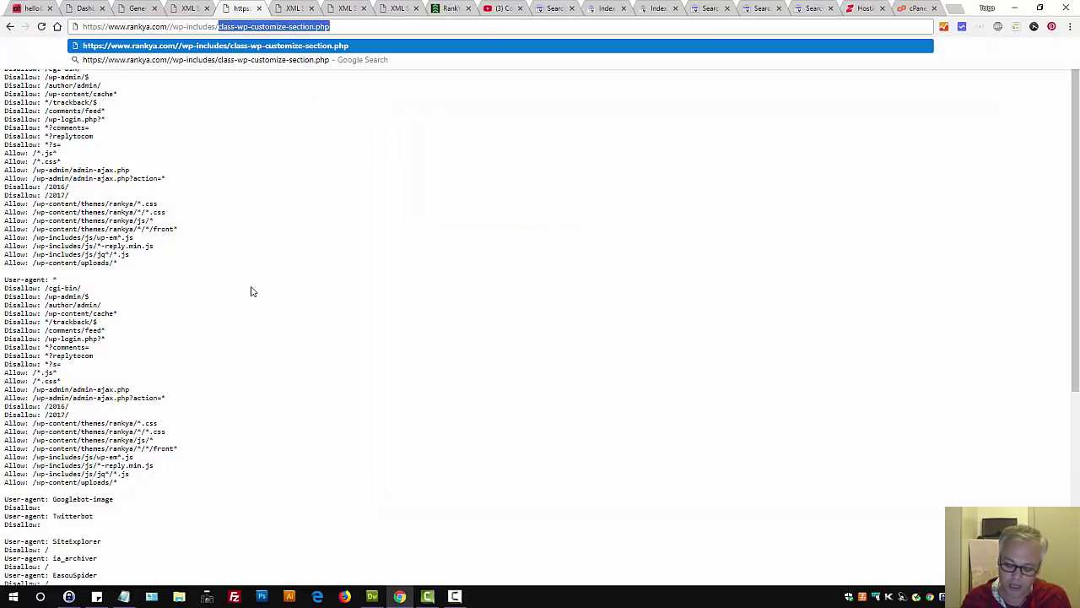
pyautogui.press('BackSpace')
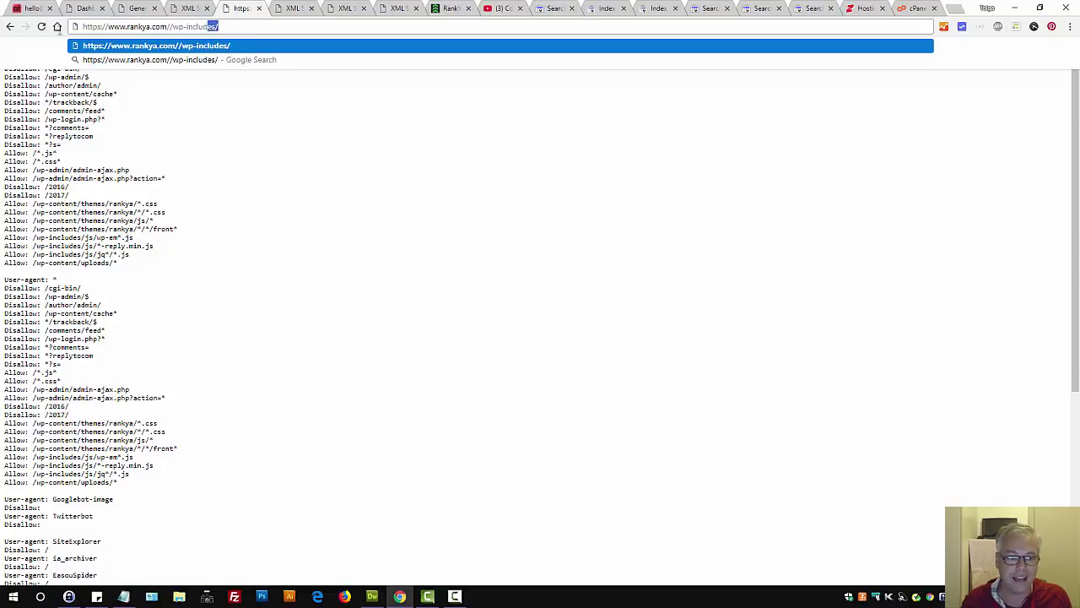
pyautogui.moveTo(216, 26); pyautogui.dragTo(82, 26)
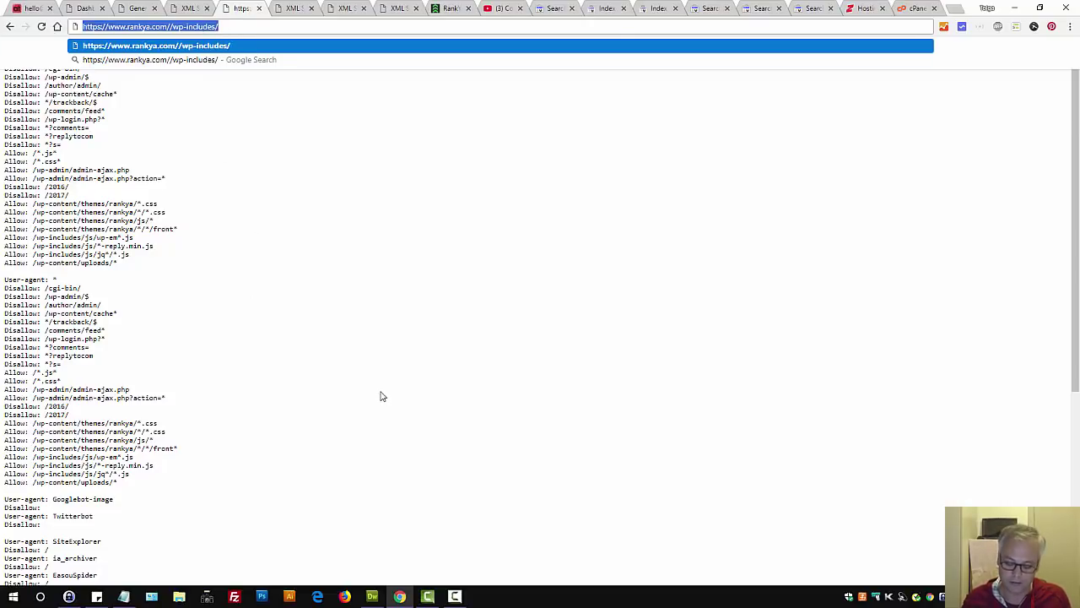
pyautogui.press('Return')
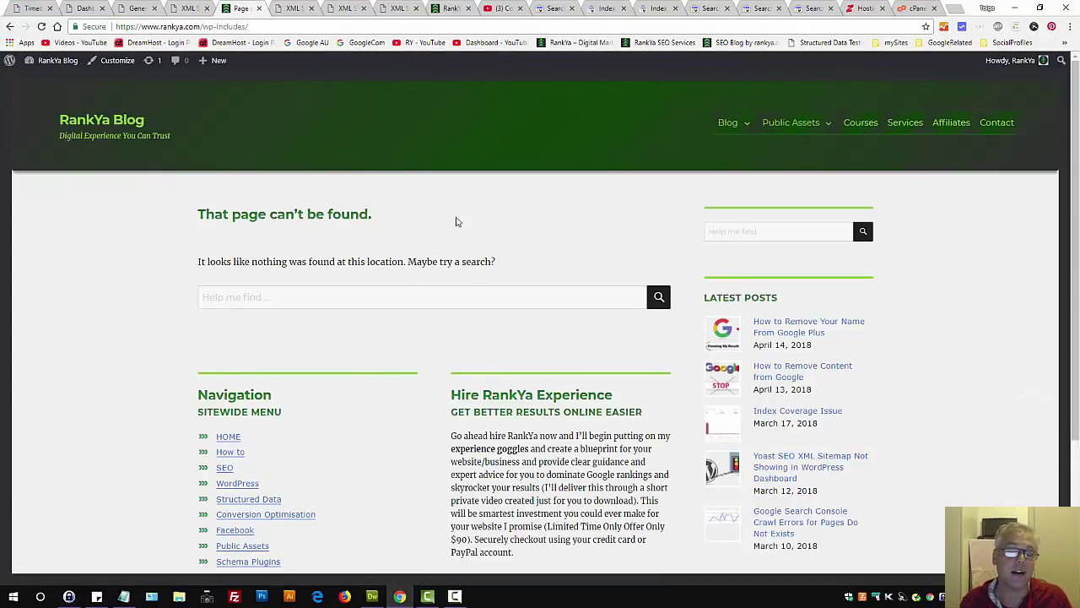
# Search Google in a new tab for inurl:"wp-includes/" using the folder name copied from the site address, and skim the results.
pyautogui.moveTo(251, 27); pyautogui.dragTo(203, 27)
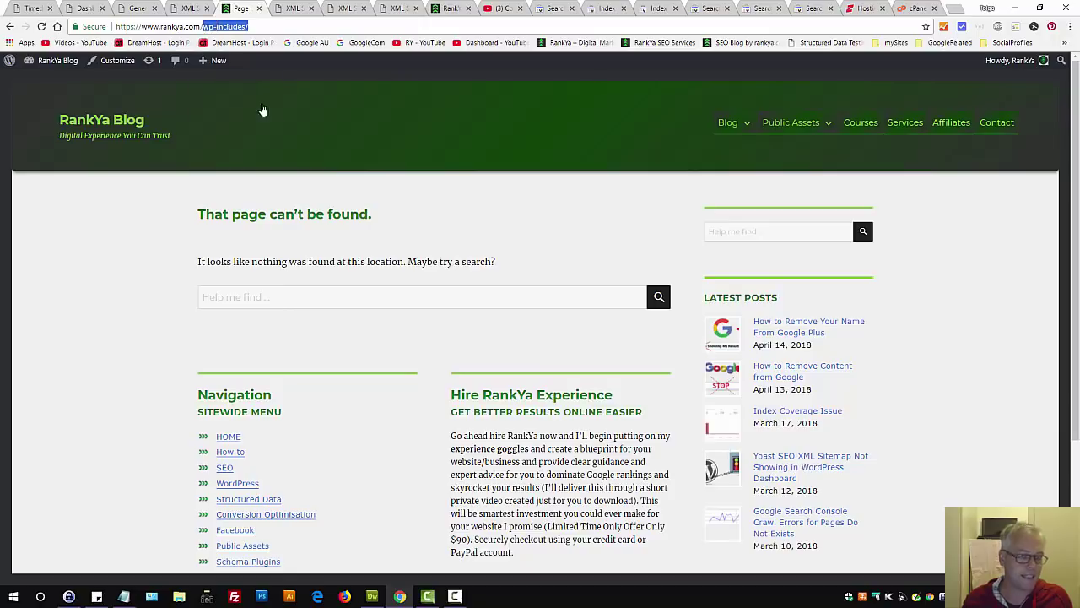
pyautogui.click(955, 9)
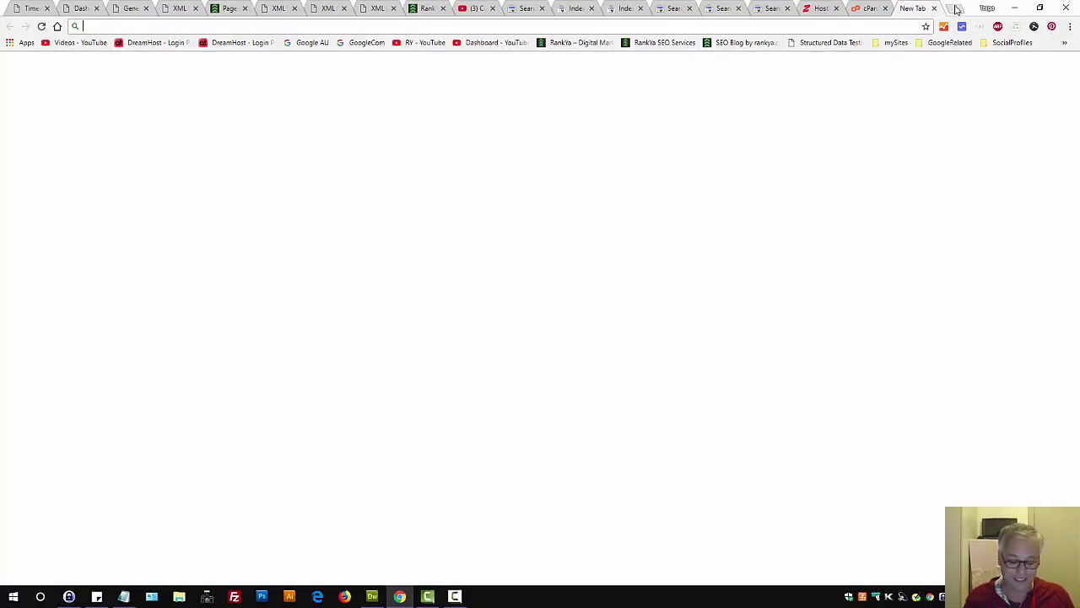
pyautogui.write('inurl:')
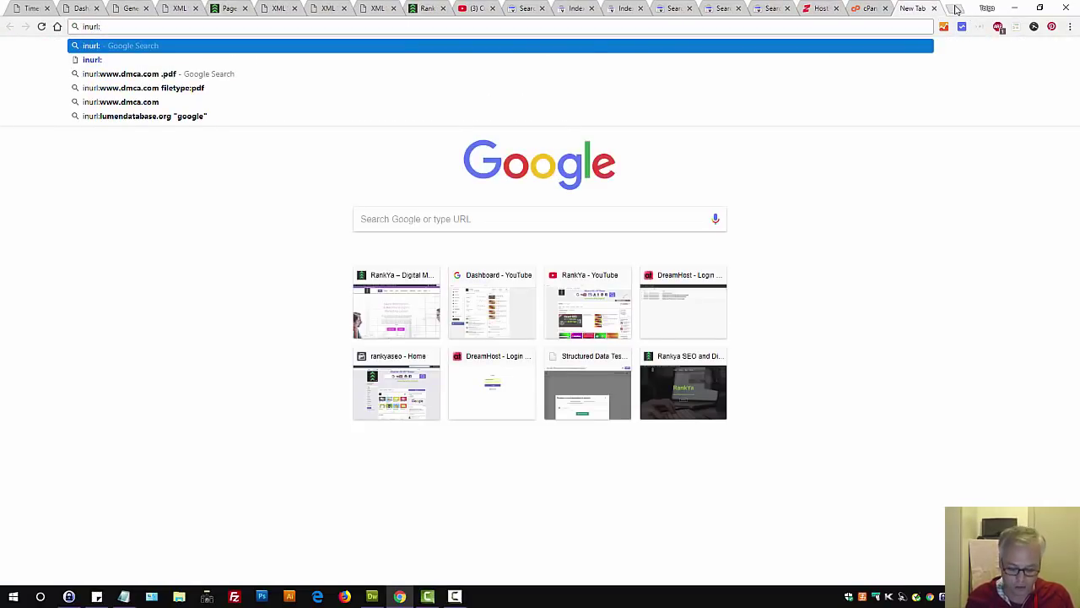
pyautogui.write('""')
pyautogui.press('Left')
pyautogui.hotkey('ctrl', 'v')
pyautogui.press('Return')
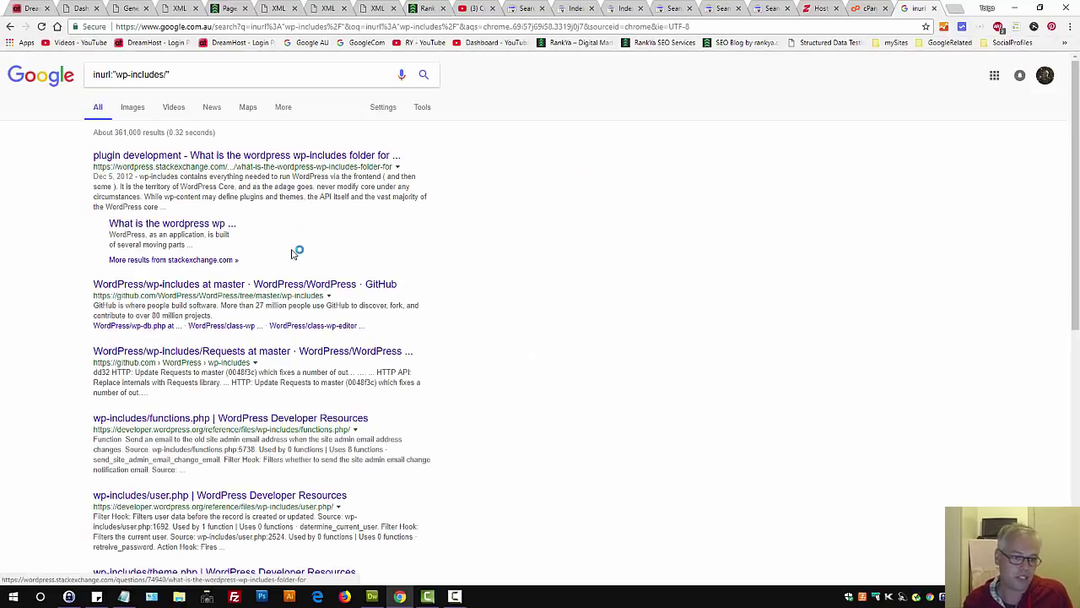
pyautogui.scroll(-4, 368, 306)
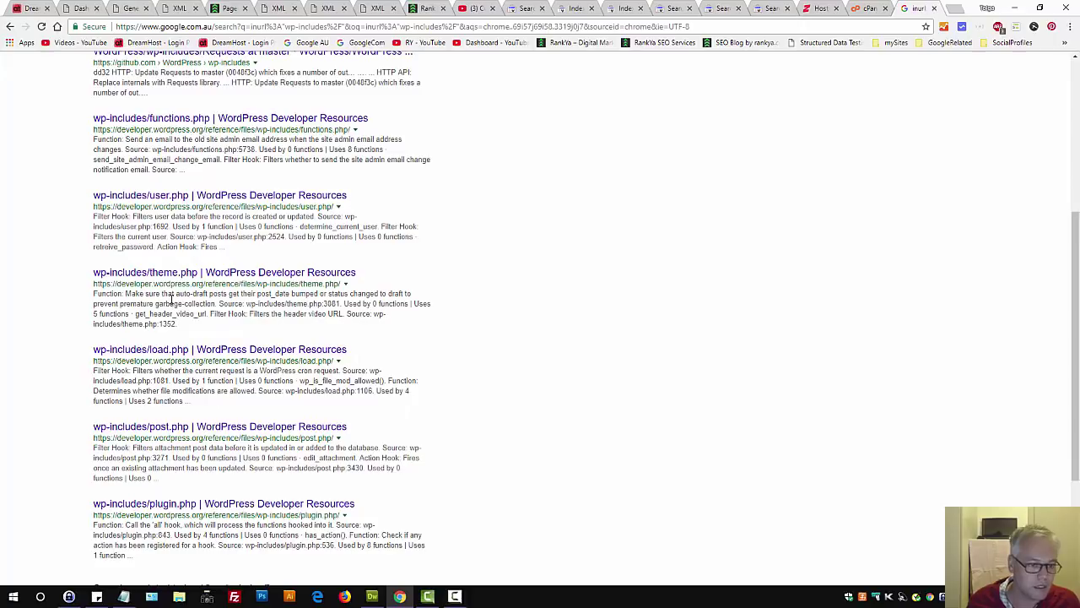
pyautogui.scroll(5, 305, 389)
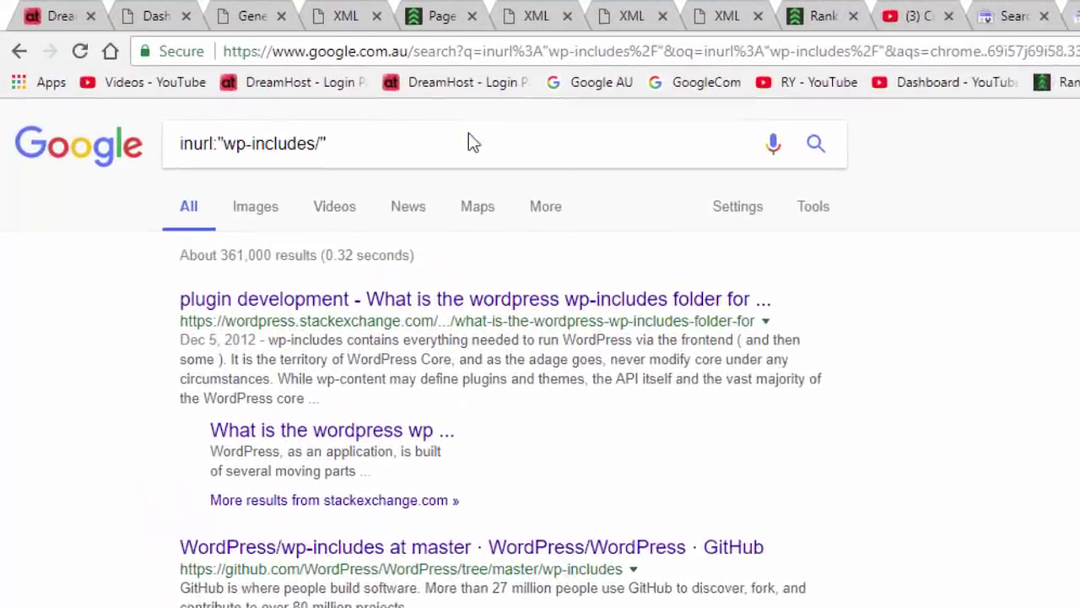
# Refine the Google search to inurl:"/wp-includes/" -inurl:wordpress.
pyautogui.click(469, 144)
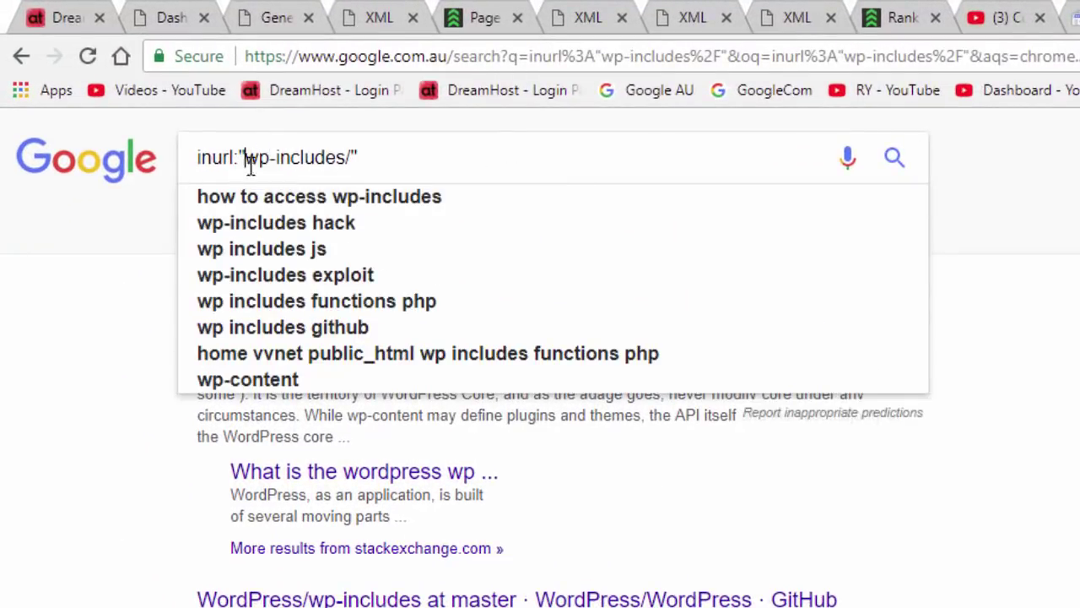
pyautogui.write('/')
pyautogui.click(487, 162)
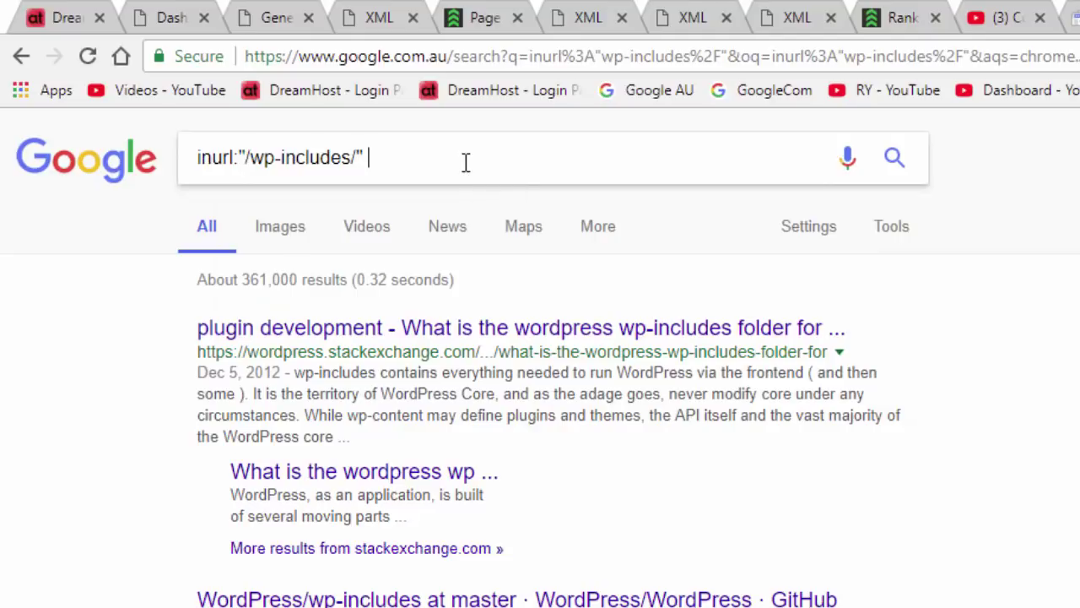
pyautogui.write('-inurl:wordpress')
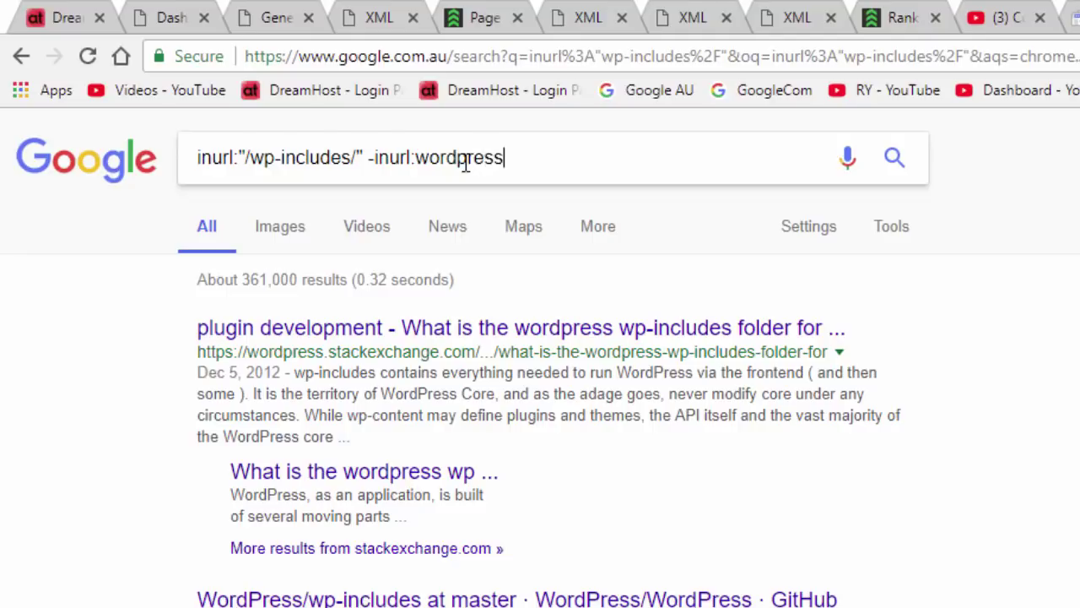
pyautogui.press('Return')
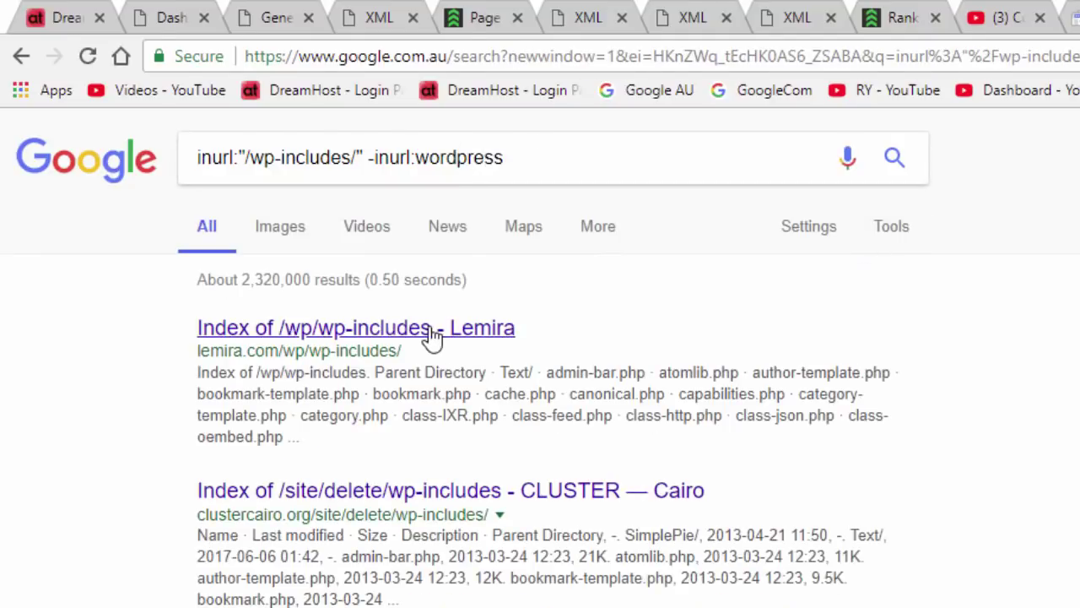
# Open the Lemira wp-includes directory index from the results and examine its heading and address alongside the search results.
pyautogui.click(433, 336)
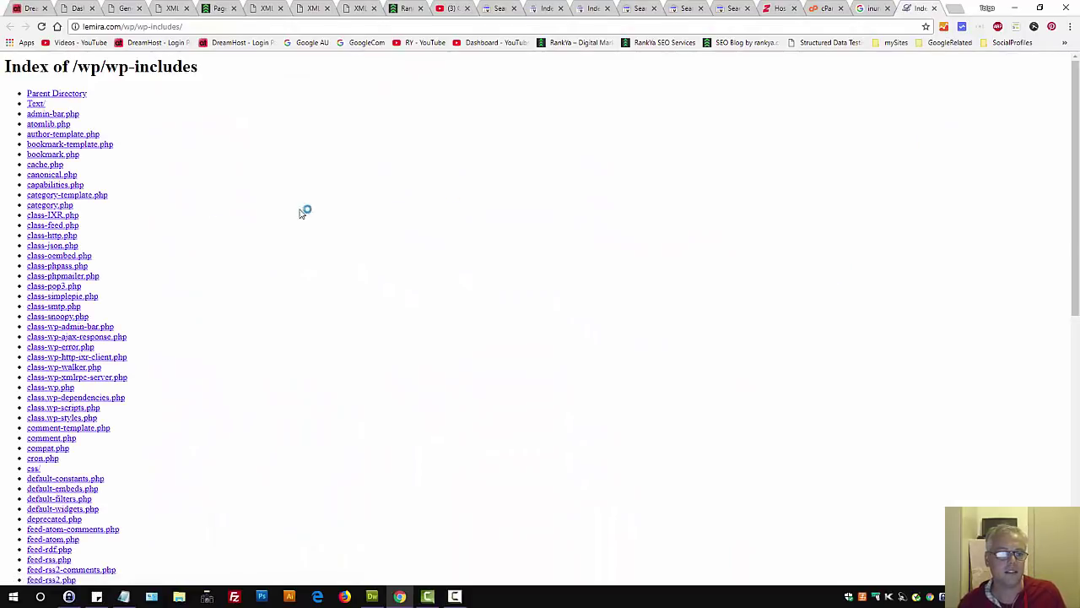
pyautogui.tripleClick(95, 69)
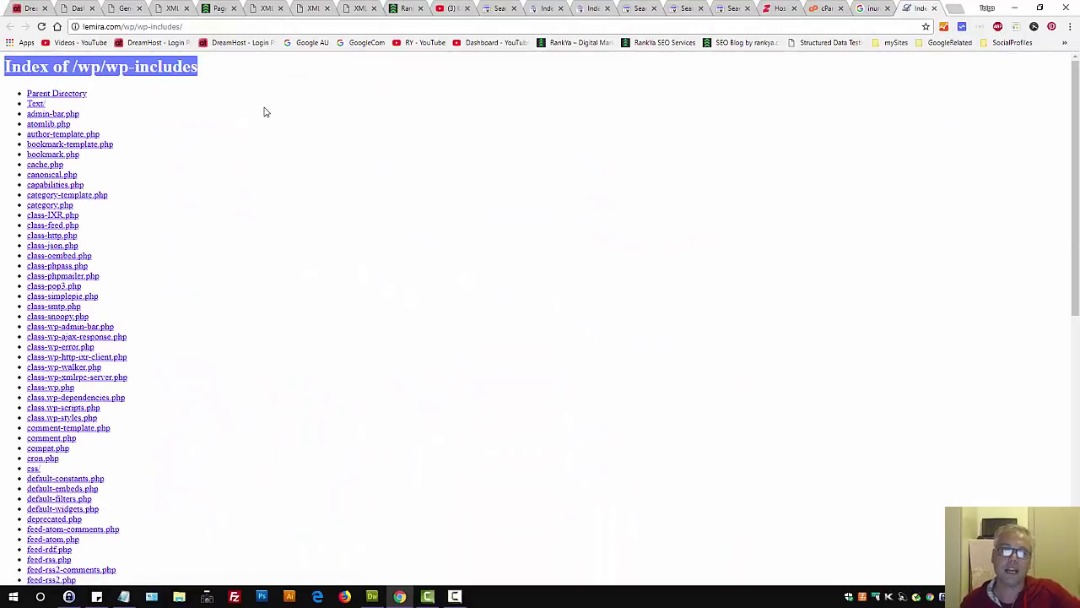
pyautogui.moveTo(192, 30); pyautogui.dragTo(137, 29)
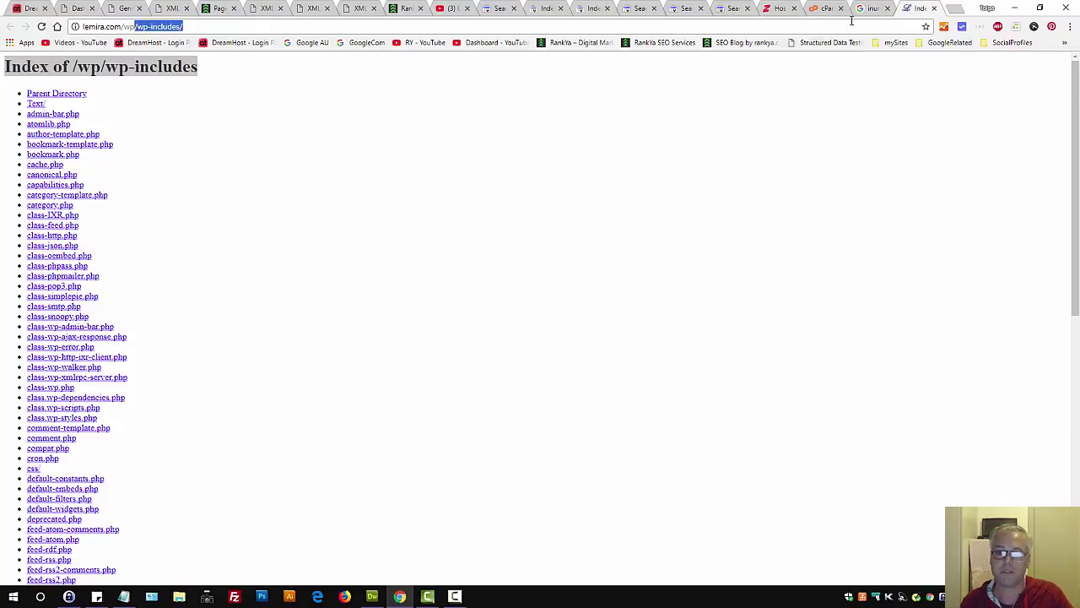
pyautogui.click(876, 8)
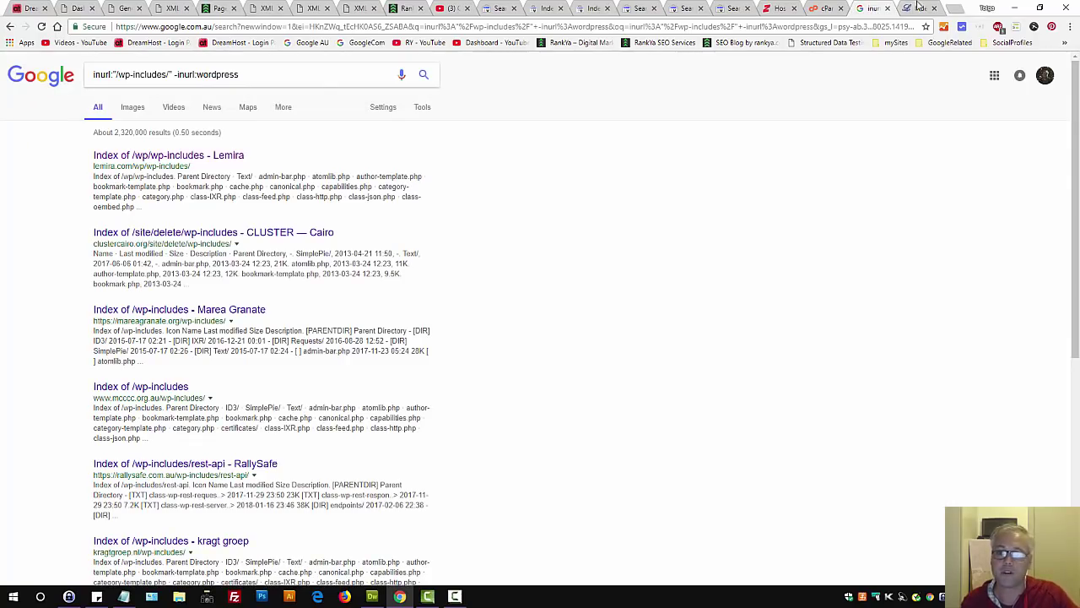
pyautogui.click(919, 8)
pyautogui.click(500, 210)
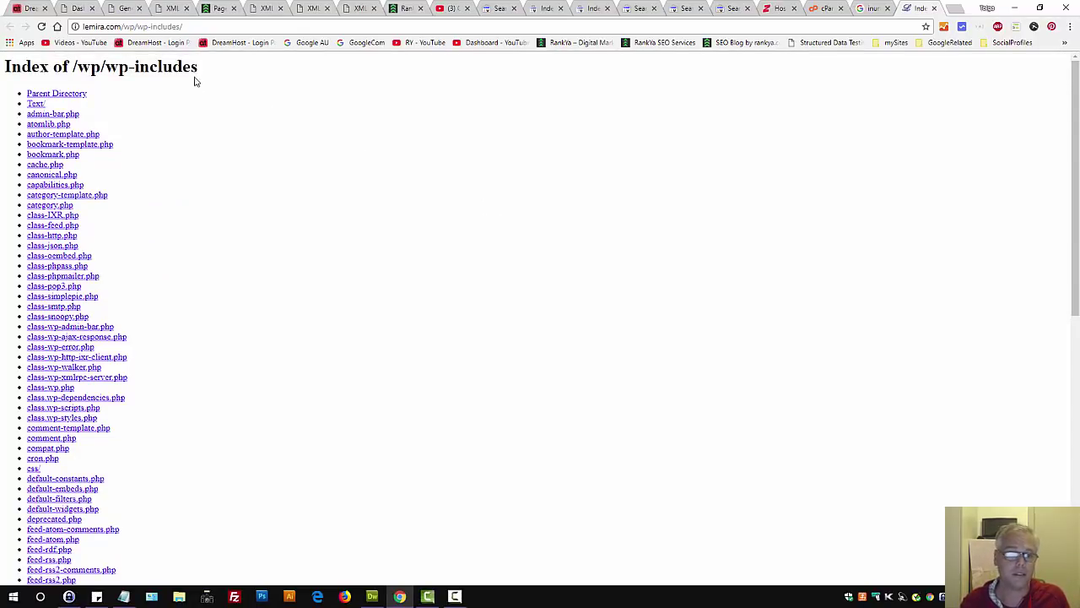
# Compare the wp-includes/ folder in the directory listing's address with the error file paths noted in Notepad.
pyautogui.moveTo(184, 26); pyautogui.dragTo(137, 27)
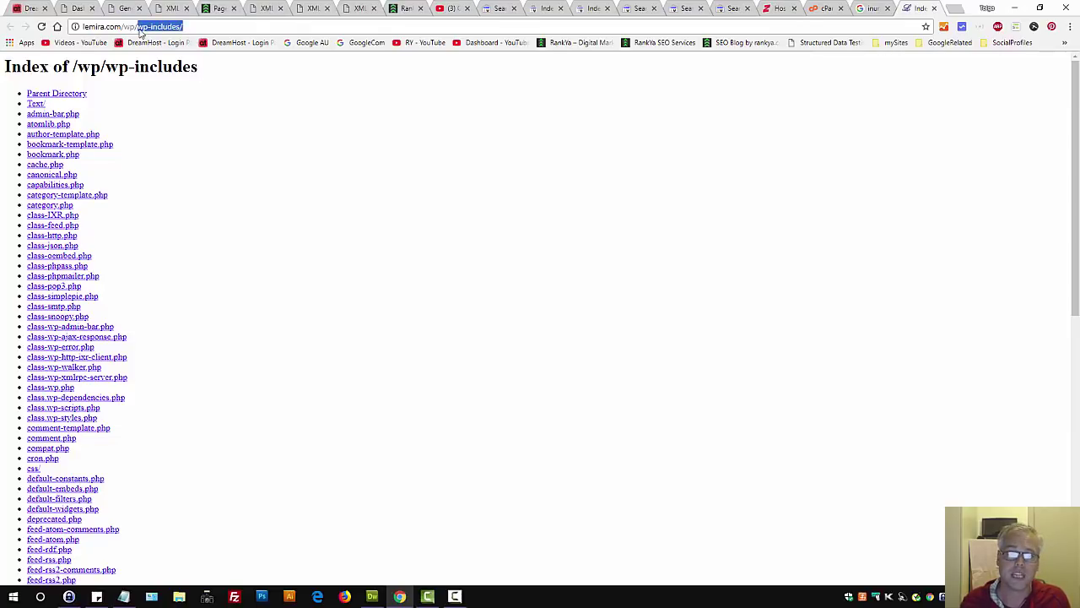
pyautogui.click(143, 32)
pyautogui.hotkey('ctrl', 'a')
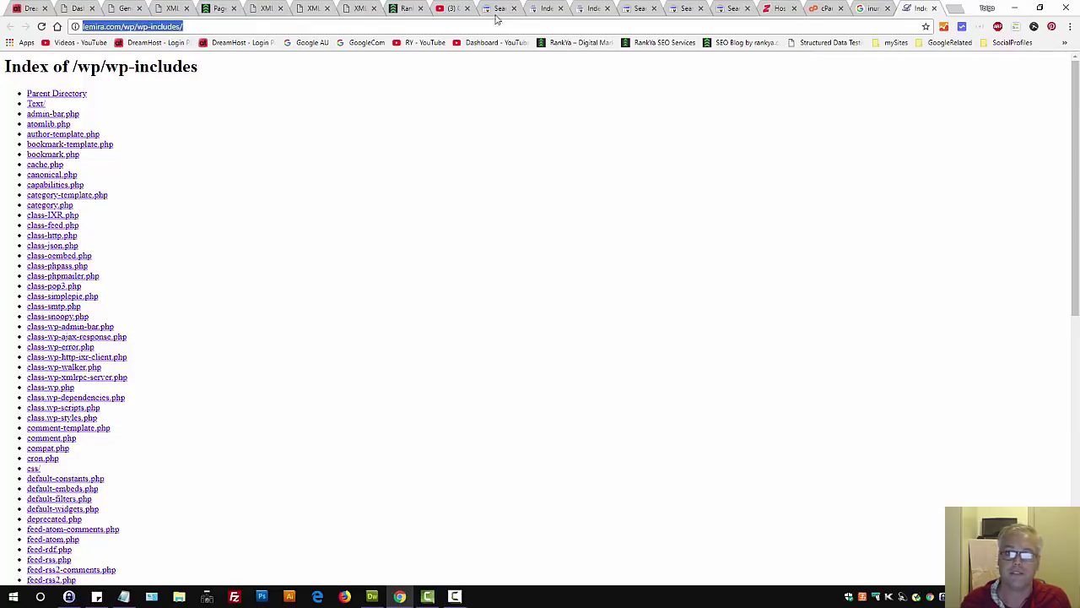
pyautogui.click(174, 58)
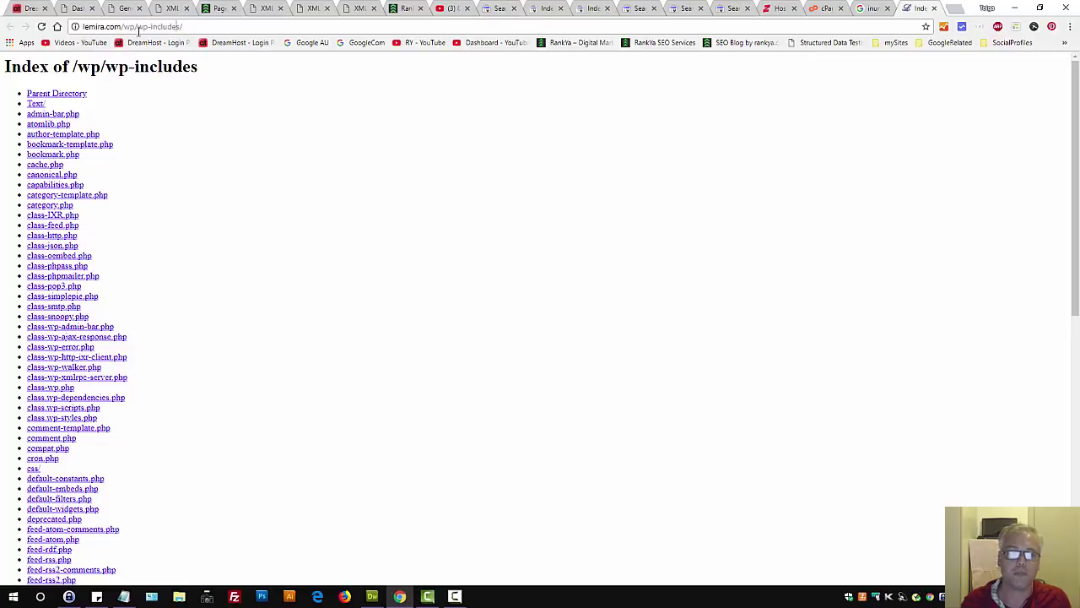
pyautogui.click(124, 597)
pyautogui.moveTo(589, 192); pyautogui.dragTo(361, 196)
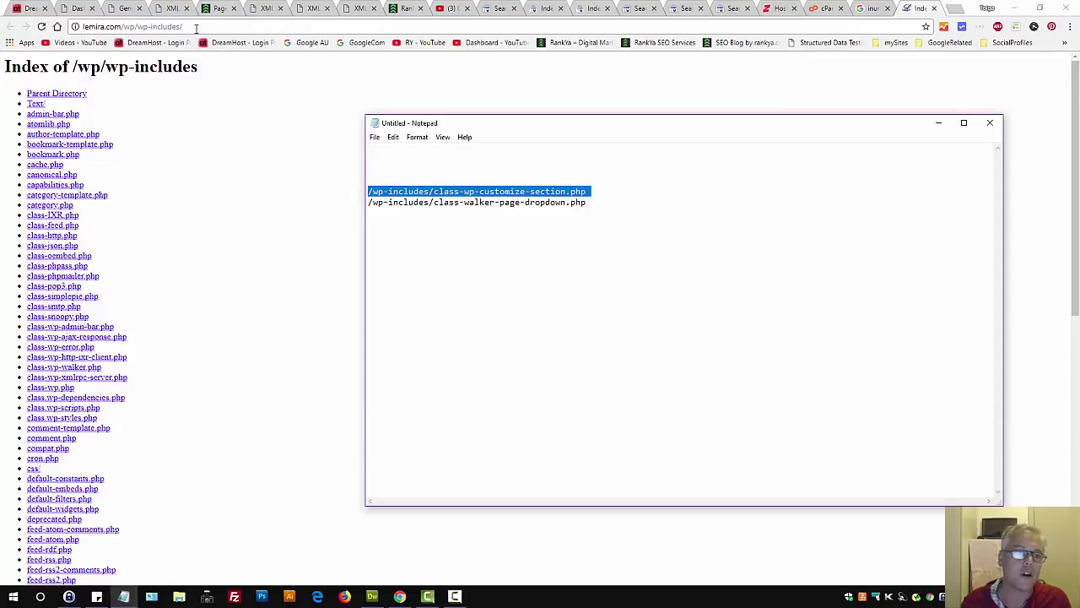
pyautogui.moveTo(186, 26); pyautogui.dragTo(137, 26)
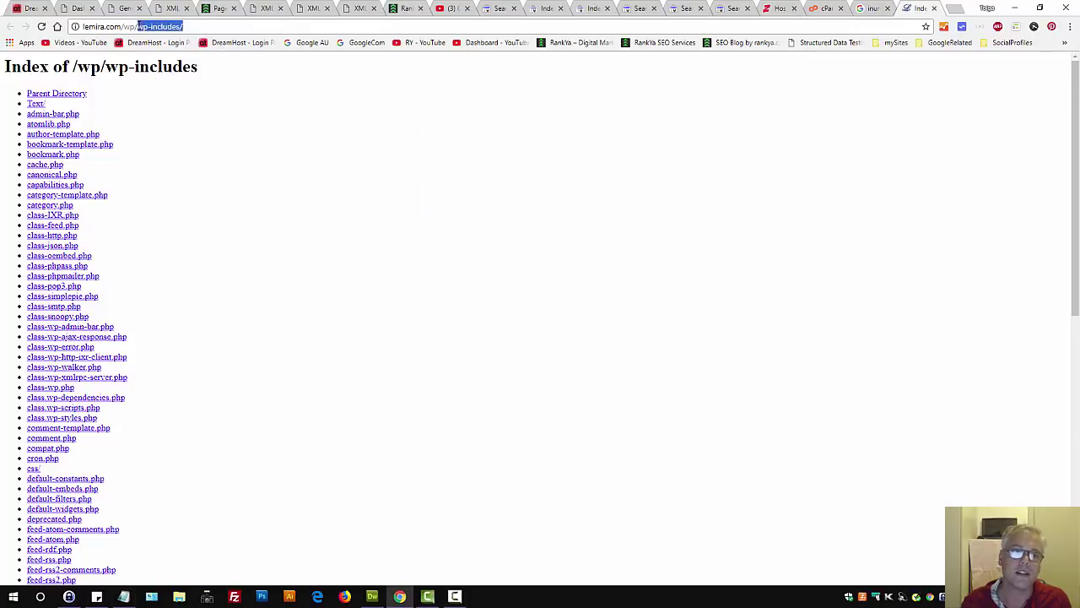
pyautogui.click(266, 131)
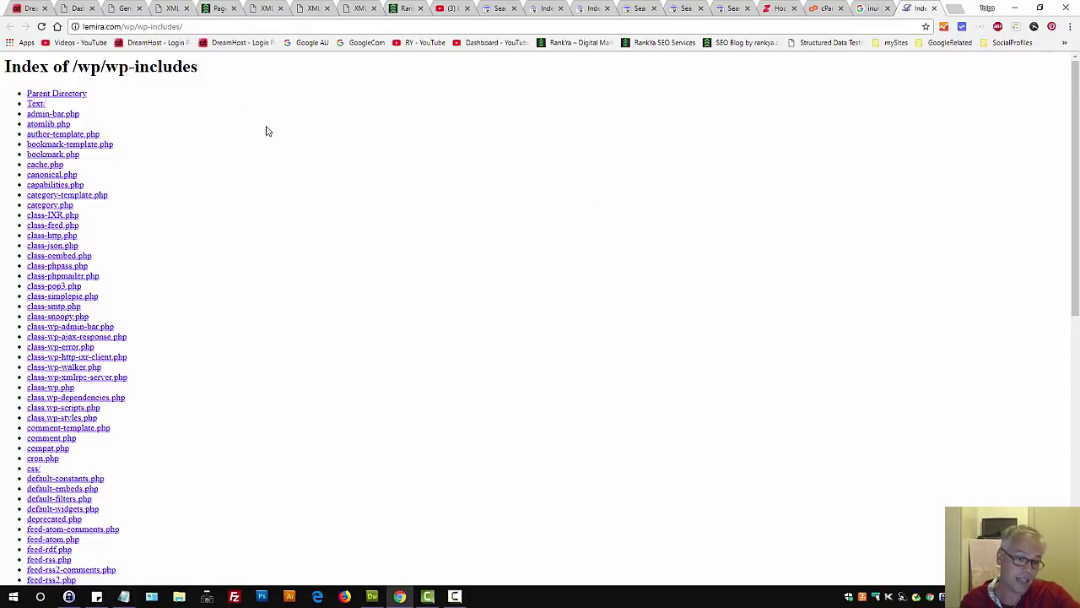
# Switch to Dreamweaver and open the .htaccess file from the local RankYaDigital site files.
pyautogui.click(372, 597)
pyautogui.scroll(-20, 873, 376)
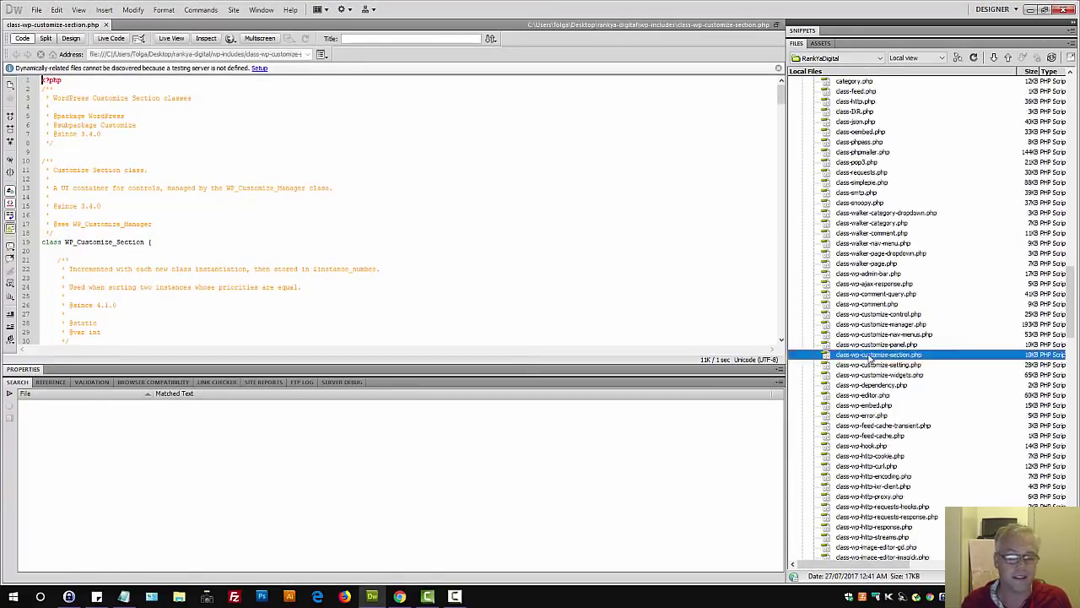
pyautogui.scroll(-20, 857, 364)
pyautogui.doubleClick(838, 324)
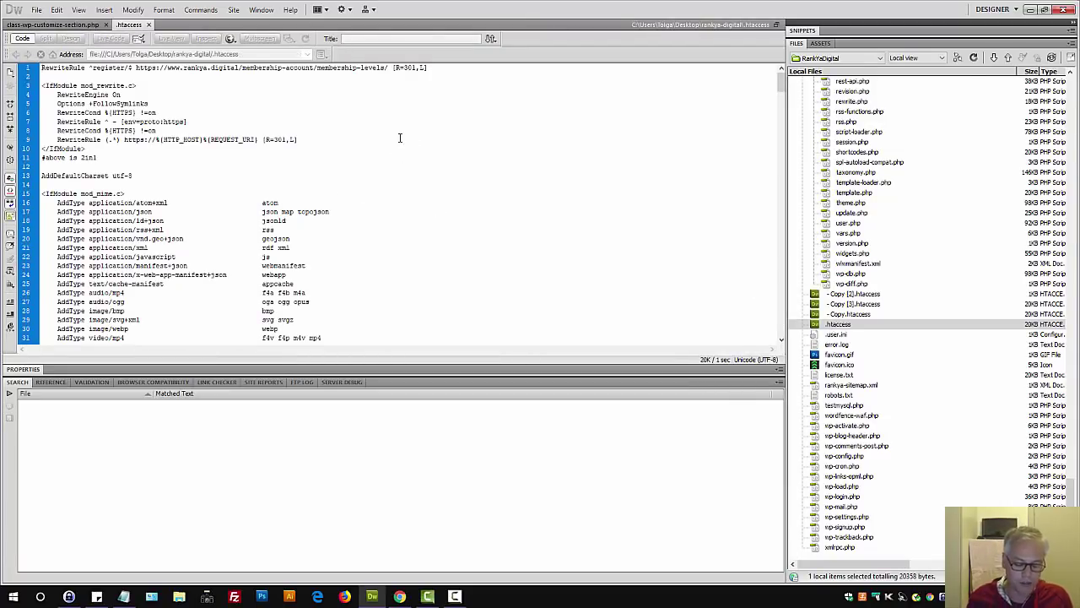
# Find "index" in the .htaccess file and examine the mod_autoindex block containing Options -Indexes.
pyautogui.hotkey('ctrl', 'f')
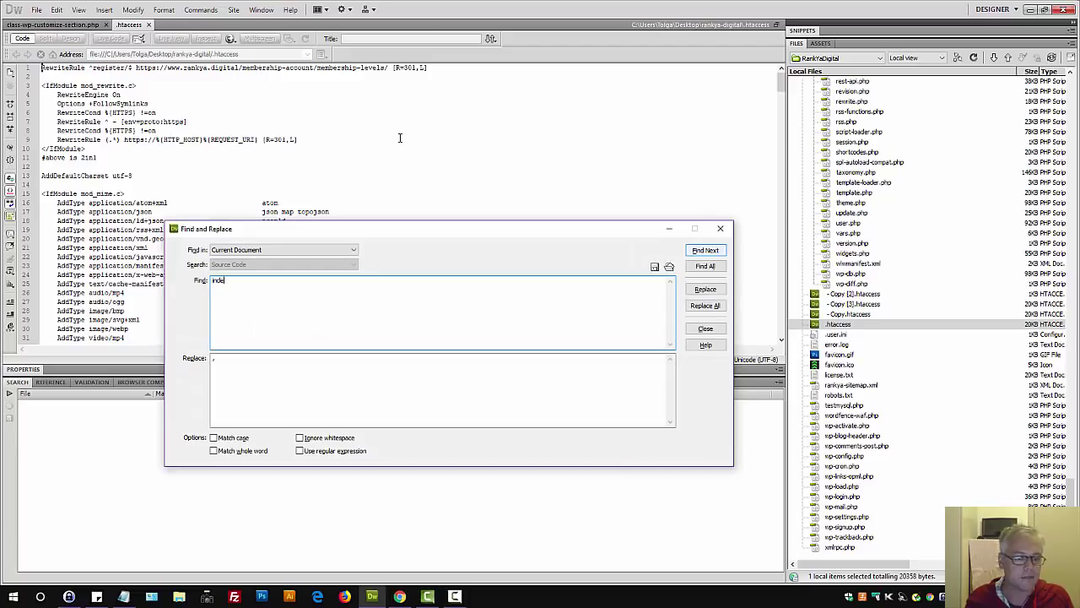
pyautogui.press('Return')
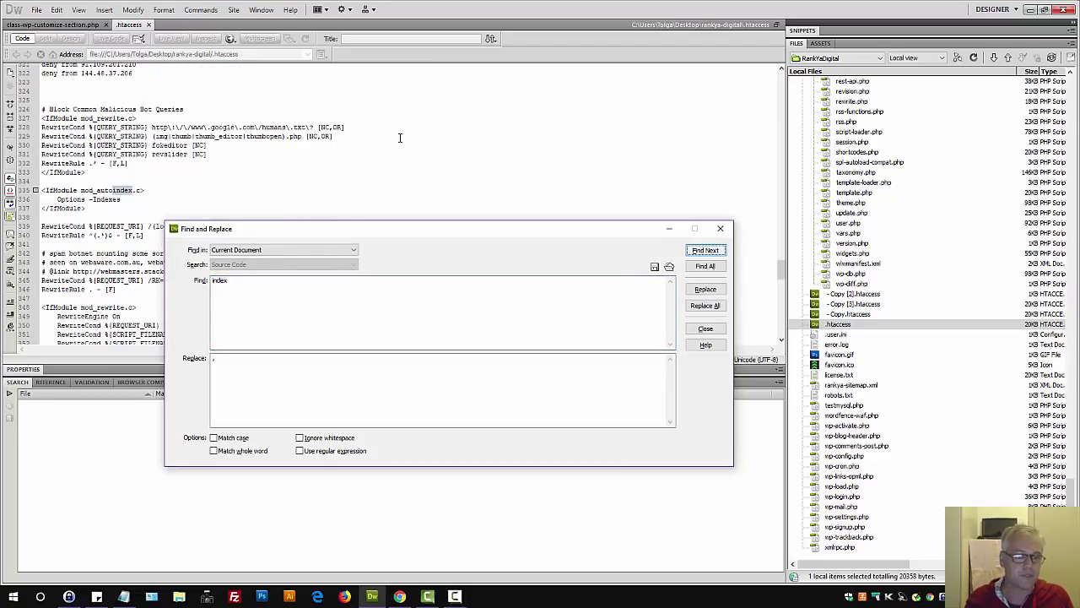
pyautogui.click(703, 329)
pyautogui.click(105, 200)
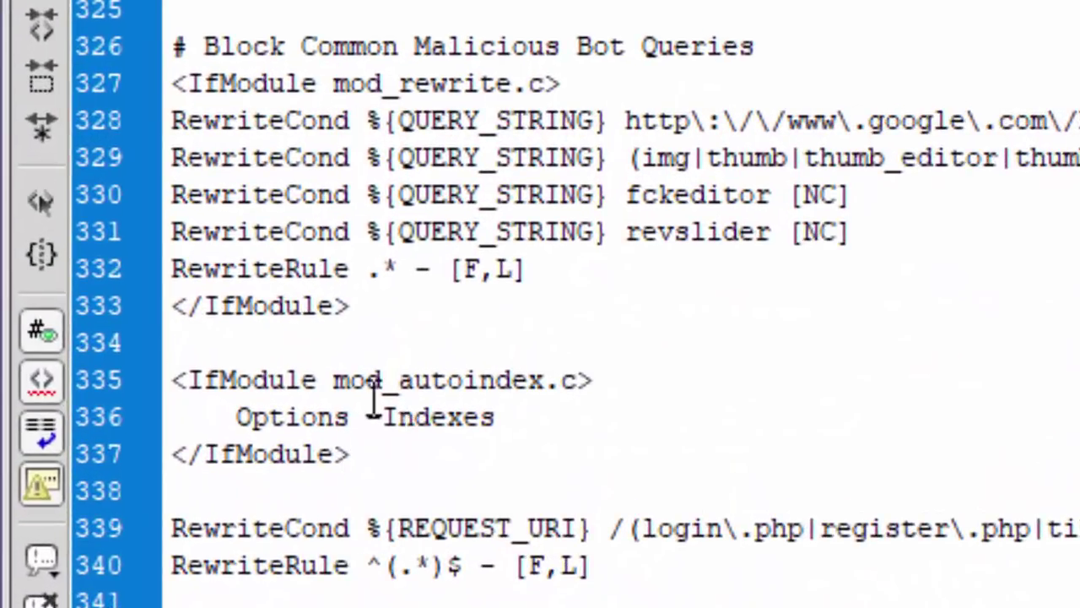
pyautogui.doubleClick(377, 388)
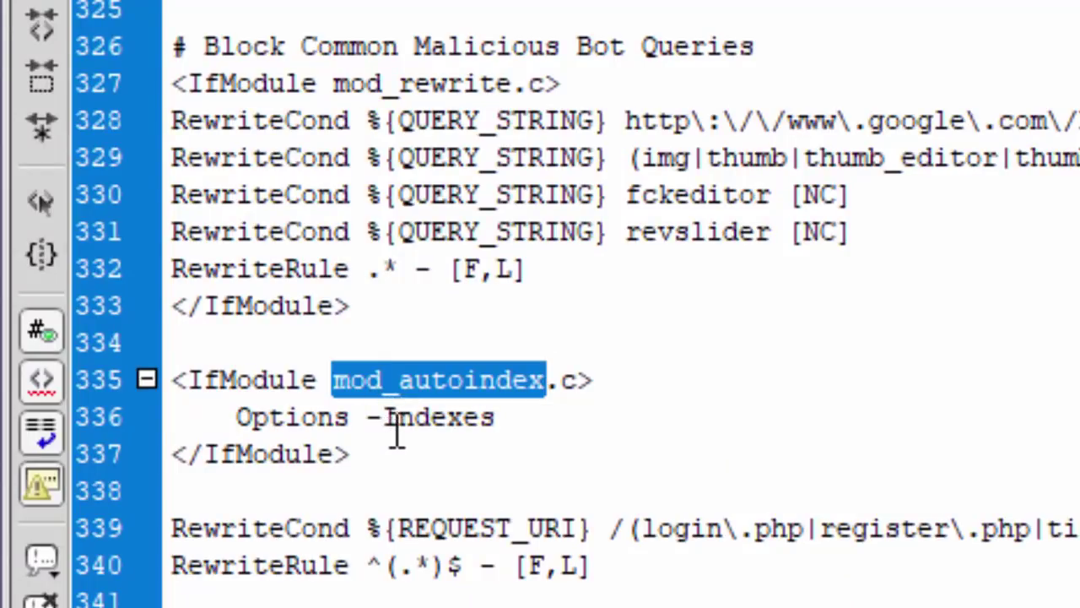
pyautogui.click(452, 438)
pyautogui.click(372, 454)
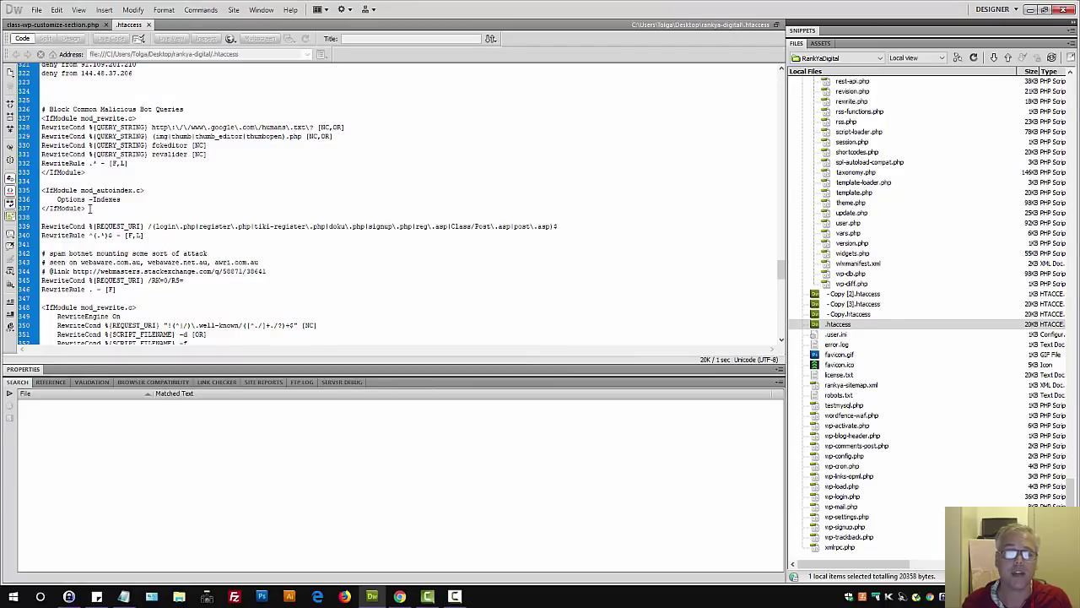
# Switch back to Chrome, replace "includes" with "content" in the Lemira address, and load the wp-content/ folder.
pyautogui.click(399, 596)
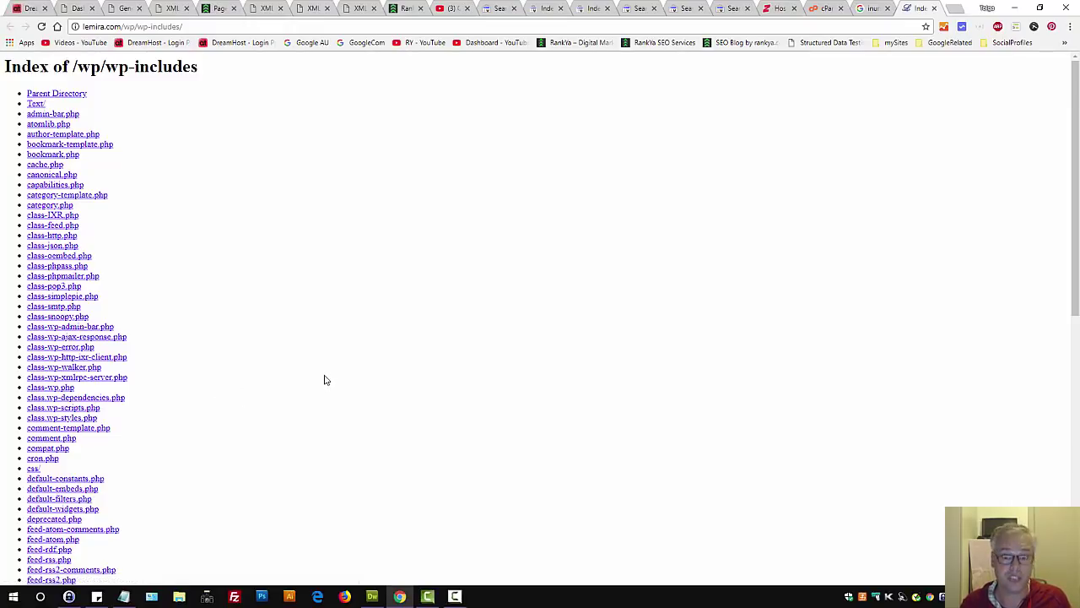
pyautogui.moveTo(182, 26); pyautogui.dragTo(137, 29)
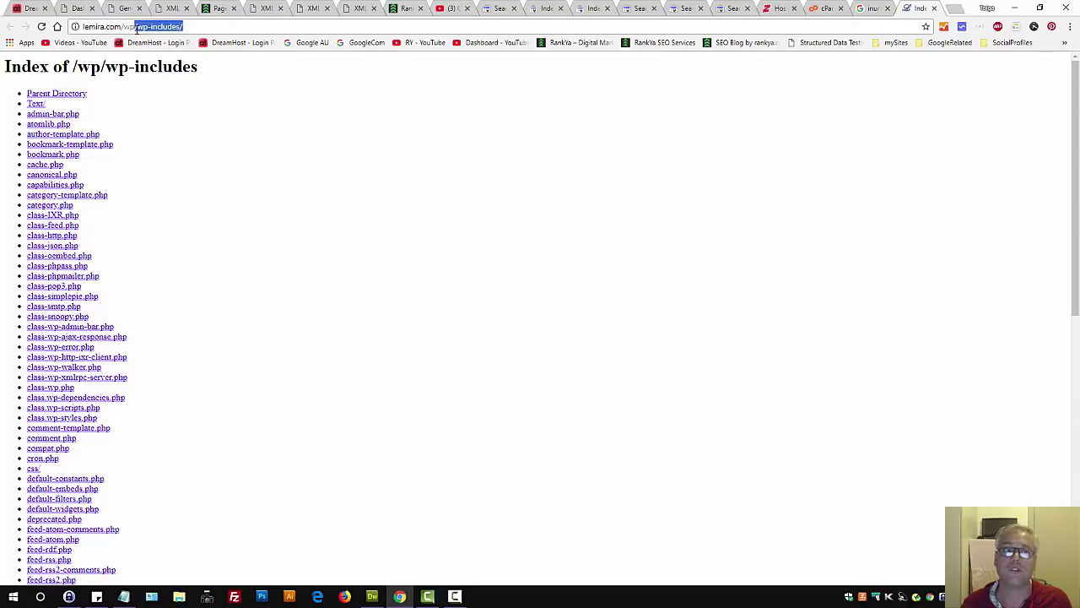
pyautogui.click(306, 203)
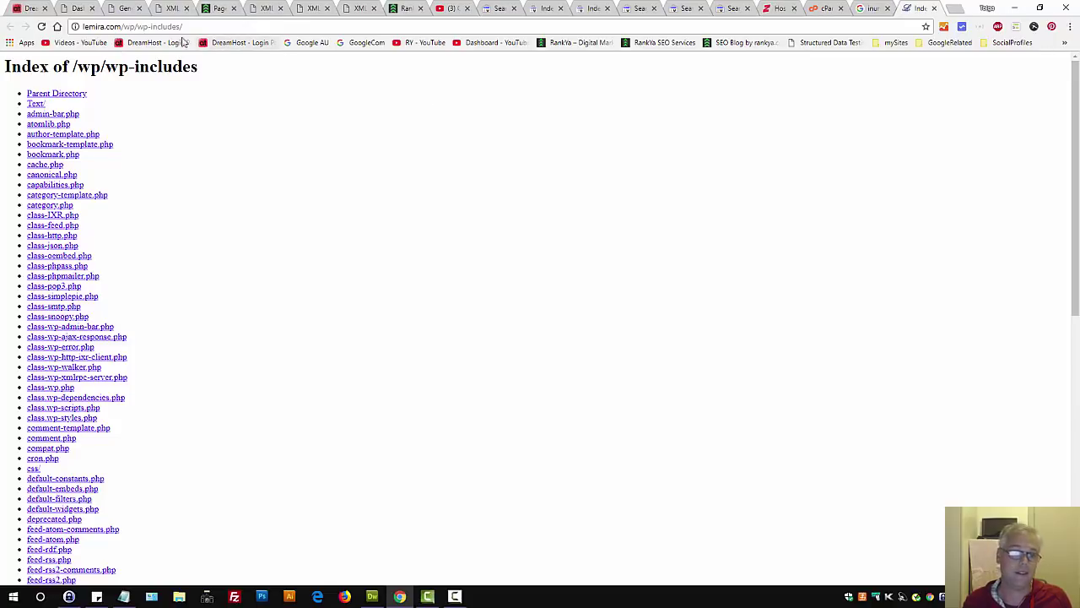
pyautogui.moveTo(152, 26); pyautogui.dragTo(174, 28)
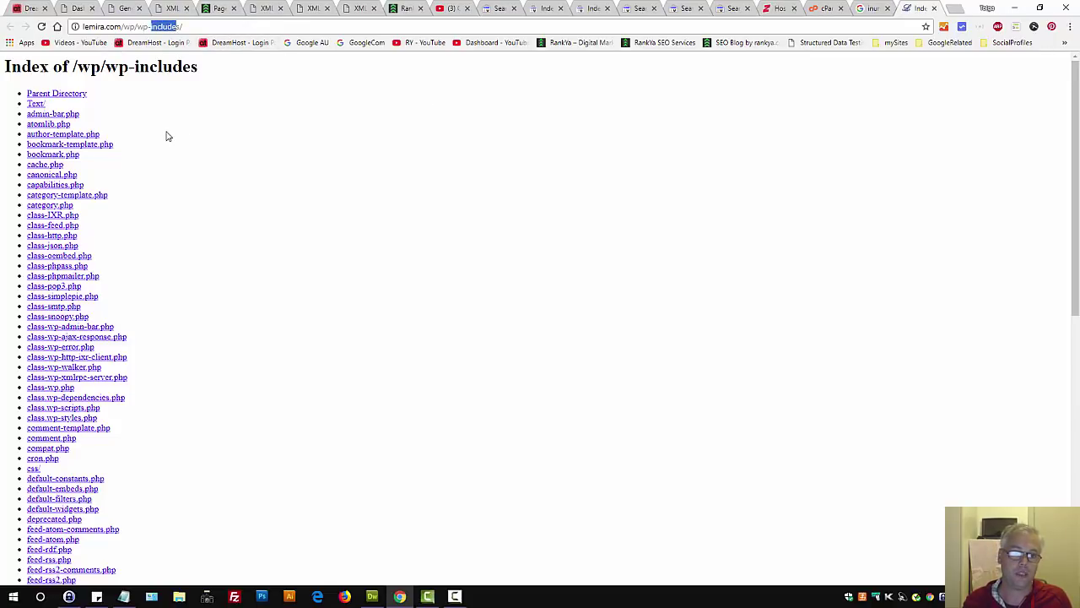
pyautogui.write('co')
pyautogui.write('ntent')
pyautogui.press('Return')
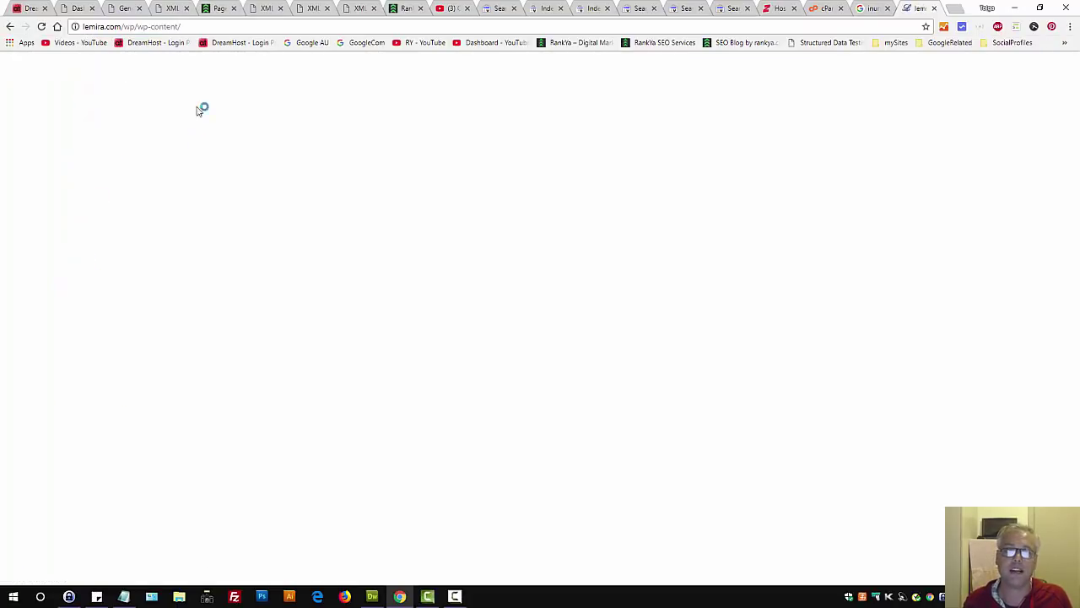
# Return to the Lemira wp-includes index and look through its file list to the end.
pyautogui.click(11, 26)
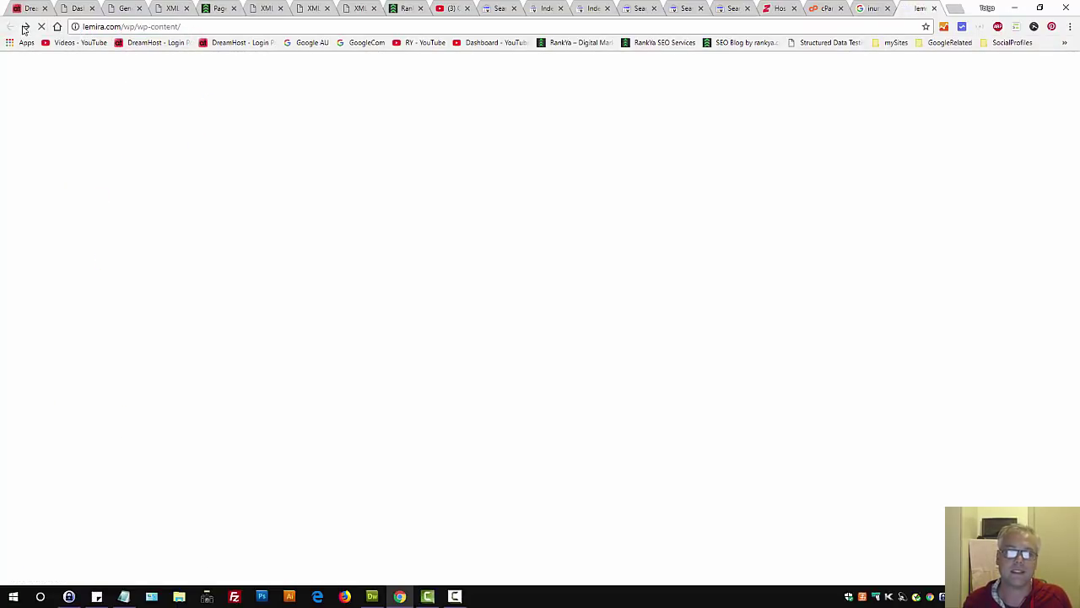
pyautogui.click(185, 25)
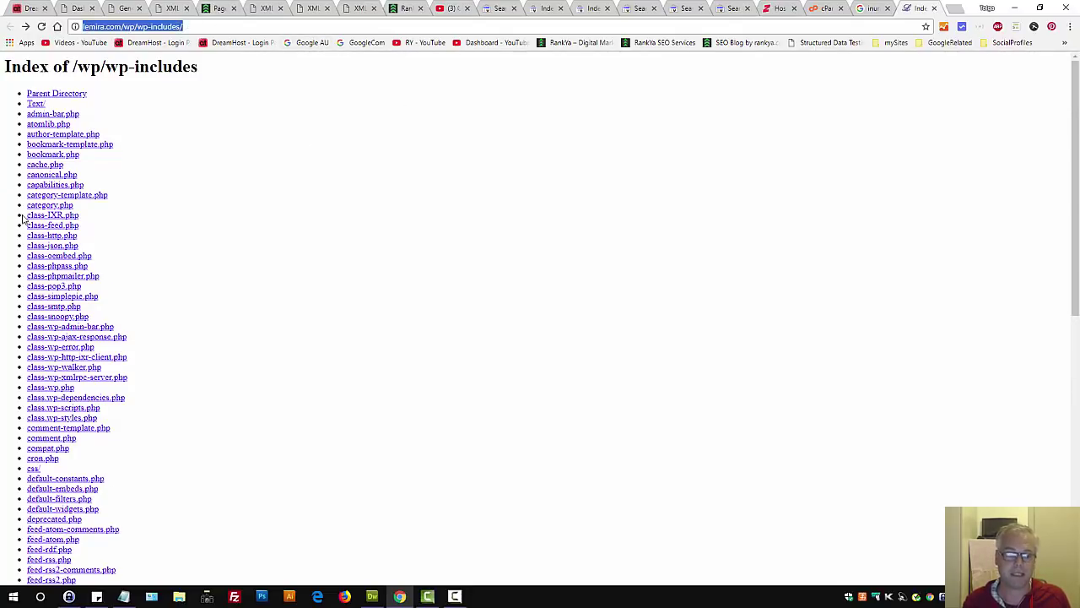
pyautogui.scroll(-6, 26, 220)
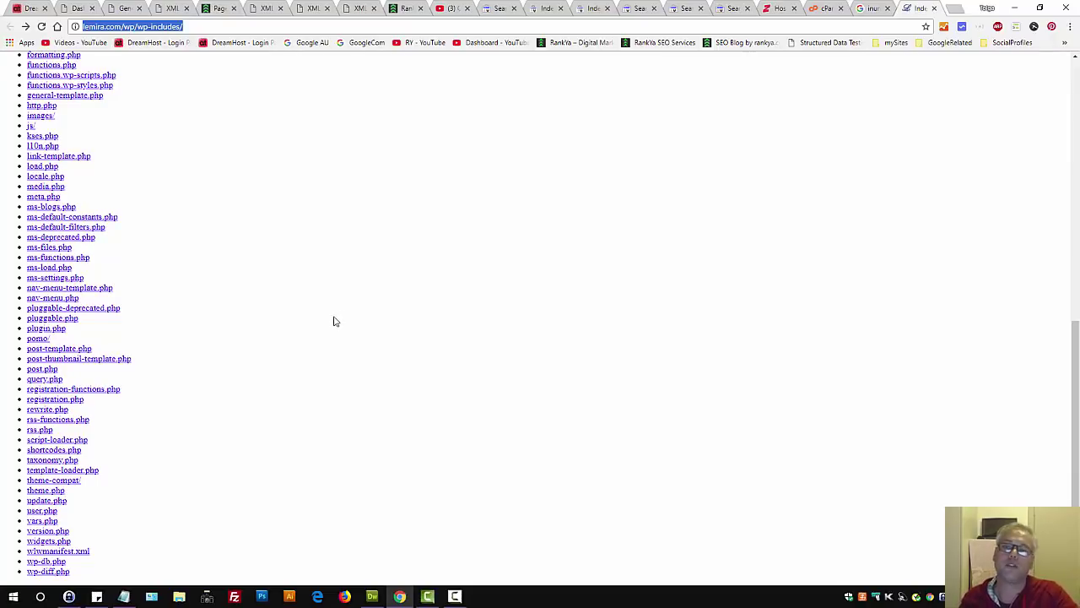
# Highlight the whole IfModule mod_autoindex.c block in Dreamweaver's .htaccess file, then return to Chrome.
pyautogui.click(372, 596)
pyautogui.moveTo(85, 208); pyautogui.dragTo(26, 189)
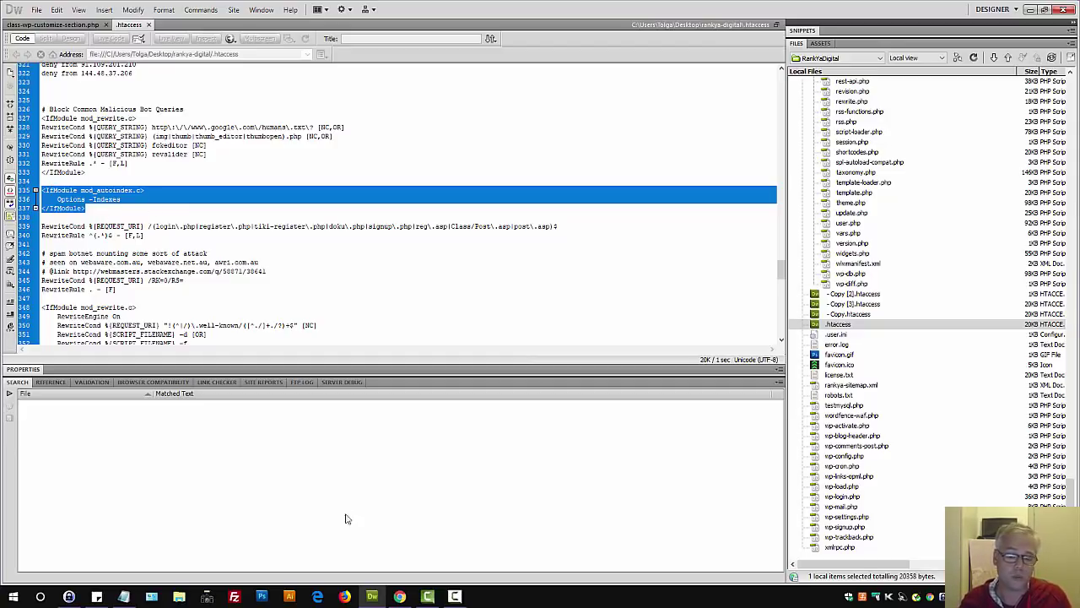
pyautogui.click(399, 595)
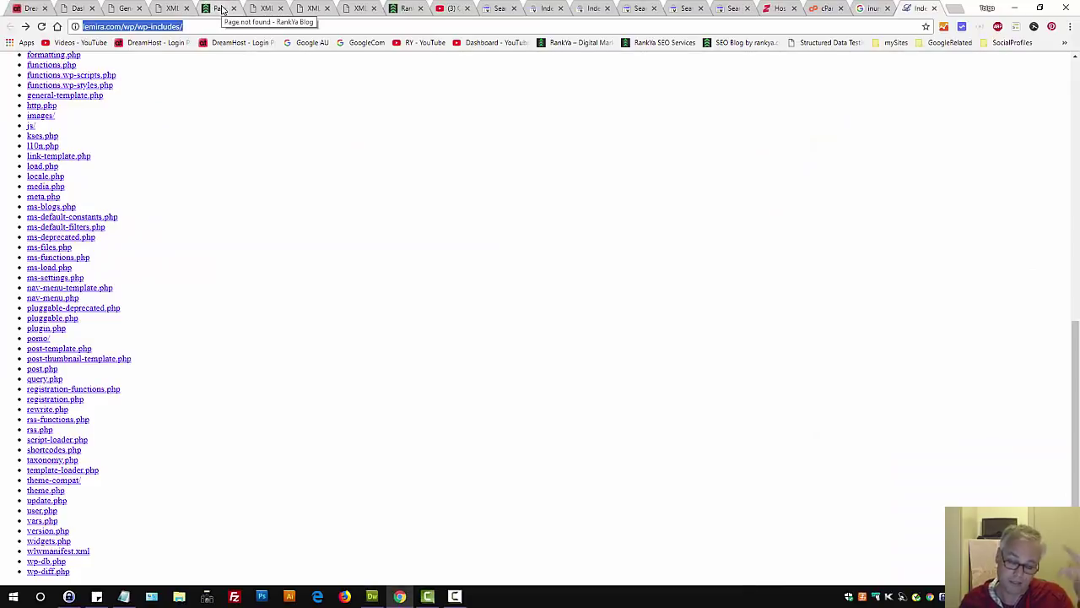
# Reopen the hosting File Manager for rankya.com and look through public_html for the .htaccess file.
pyautogui.click(827, 9)
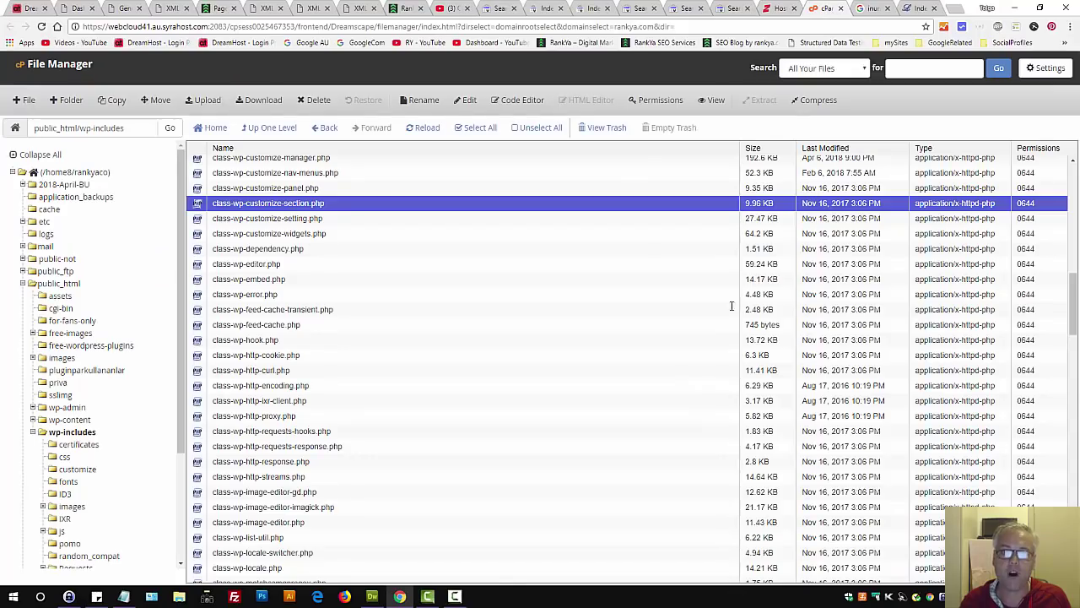
pyautogui.click(57, 285)
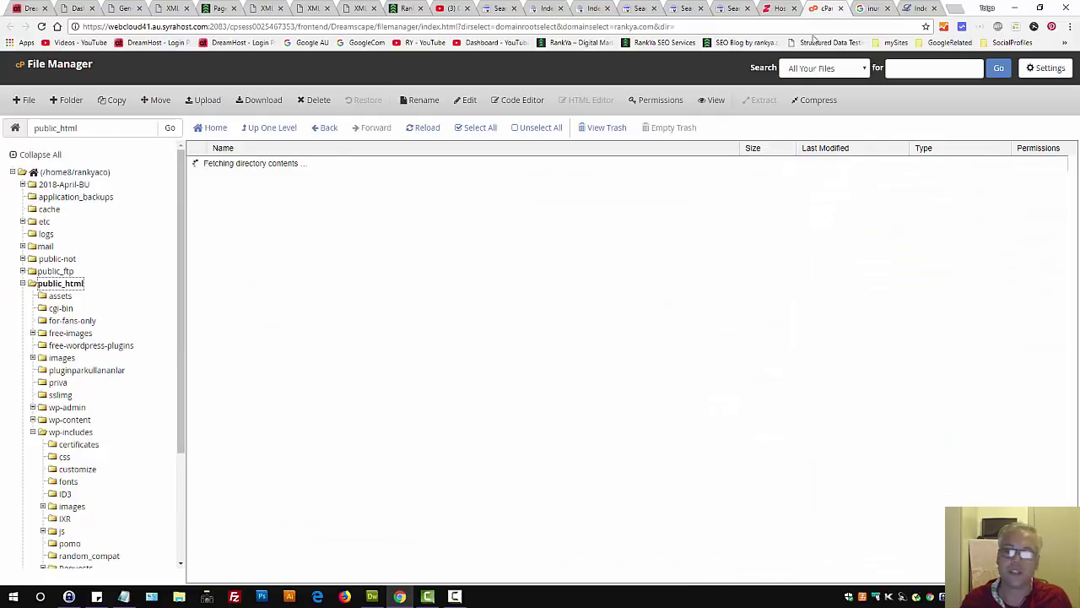
pyautogui.click(781, 7)
pyautogui.click(500, 300)
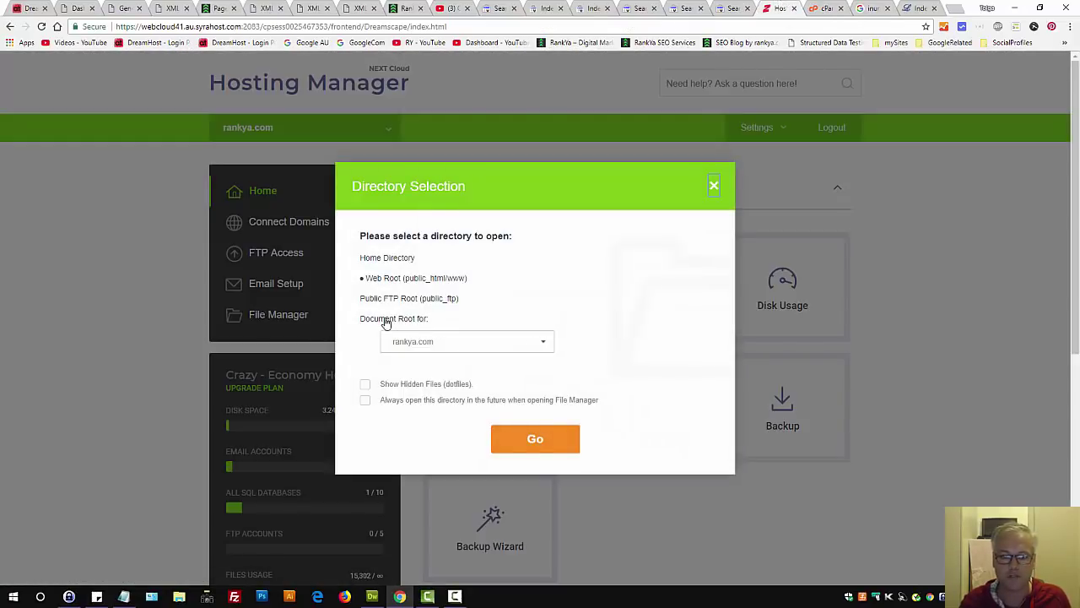
pyautogui.click(534, 437)
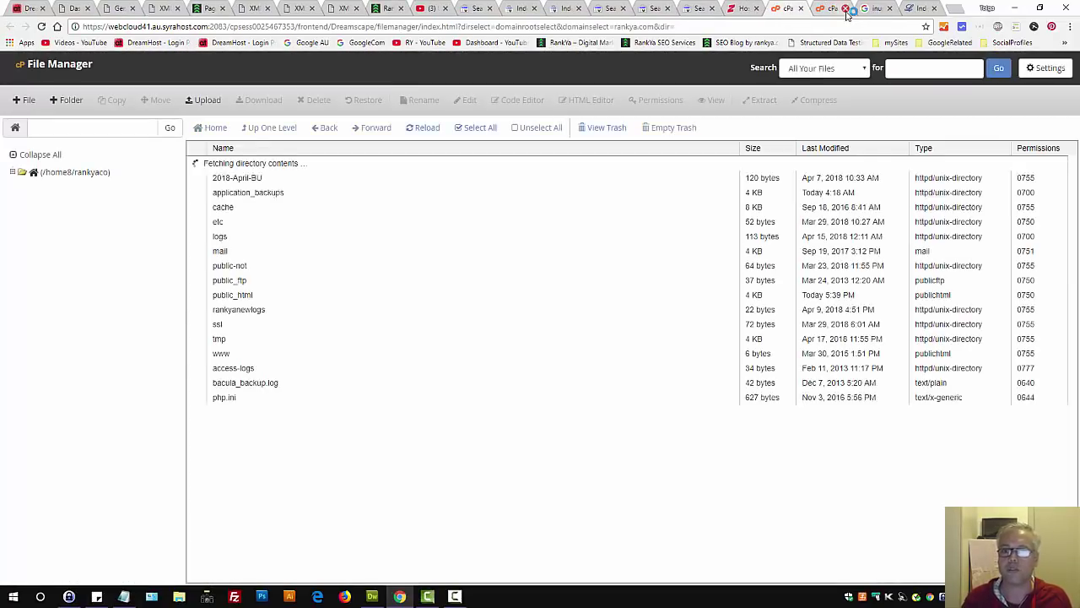
pyautogui.doubleClick(203, 285)
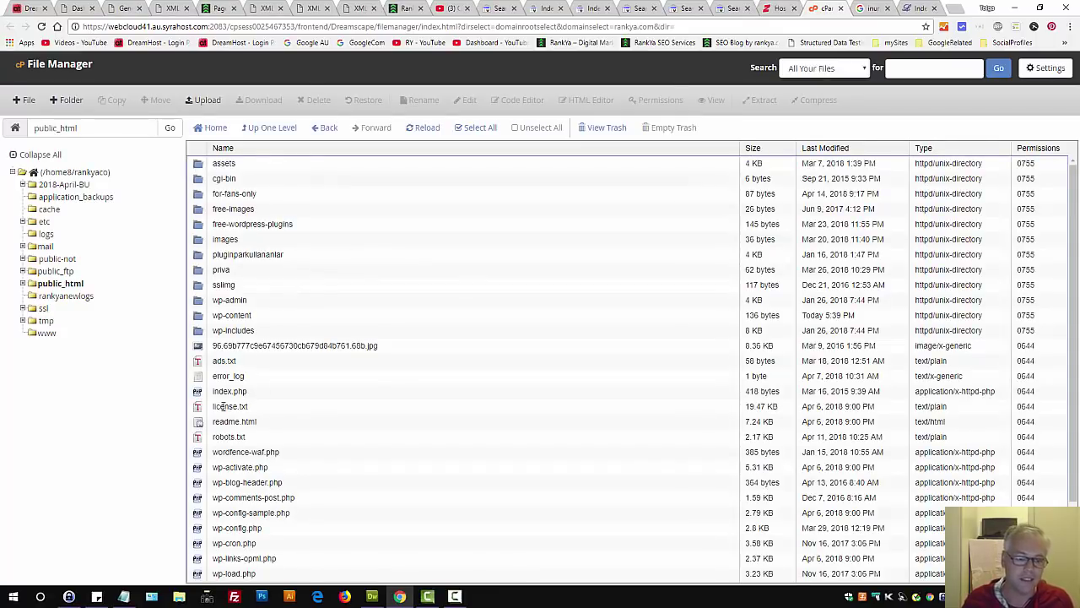
pyautogui.scroll(-3, 266, 477)
pyautogui.scroll(3, 267, 478)
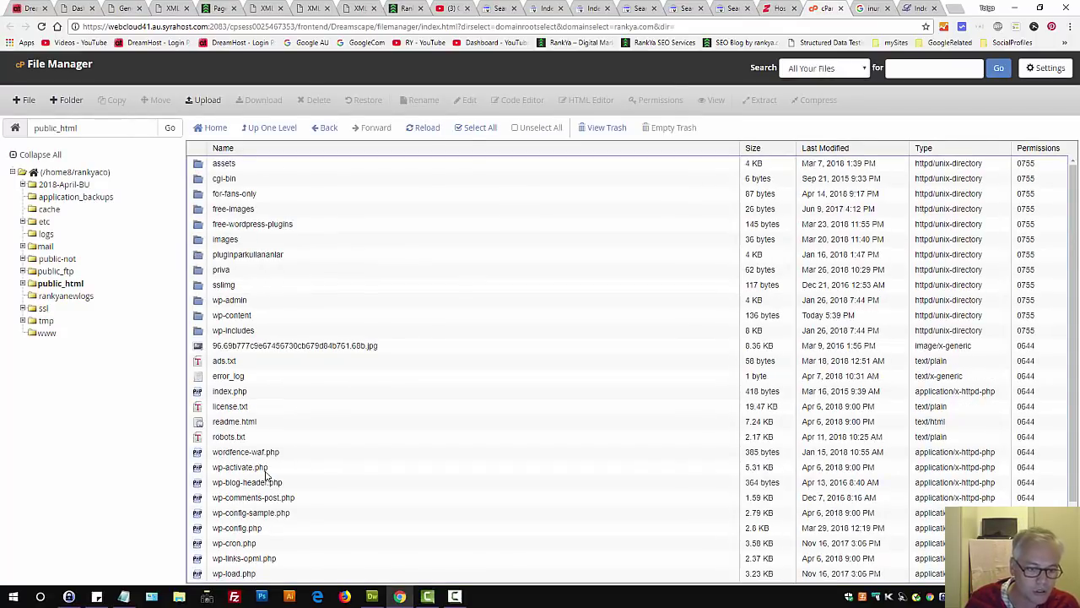
# Open File Manager from Hosting Manager for the rankya.com document root with hidden files (dotfiles) shown.
pyautogui.click(764, 8)
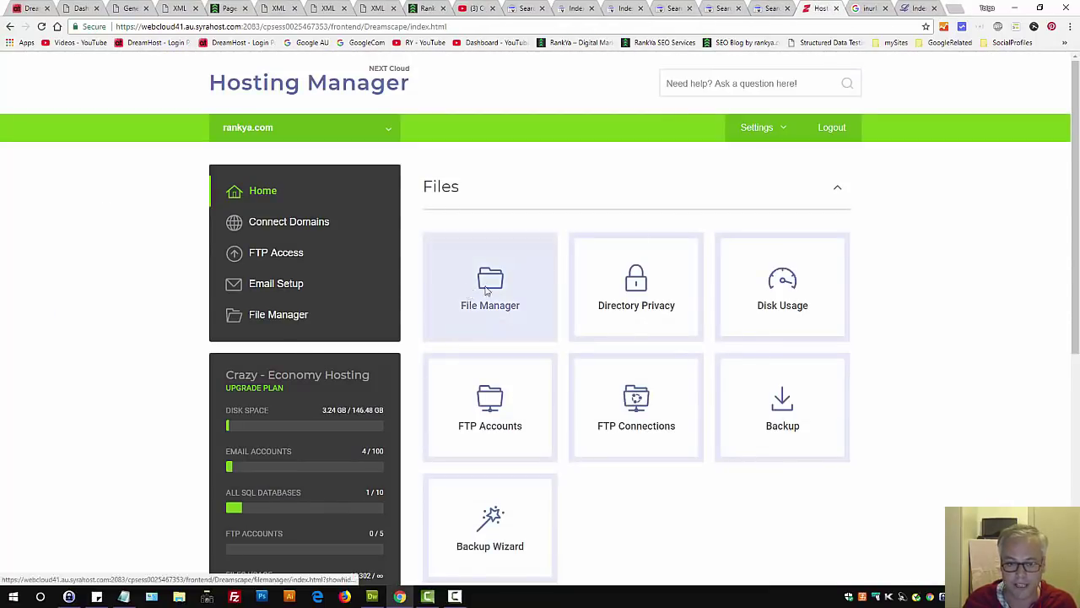
pyautogui.click(523, 278)
pyautogui.click(362, 318)
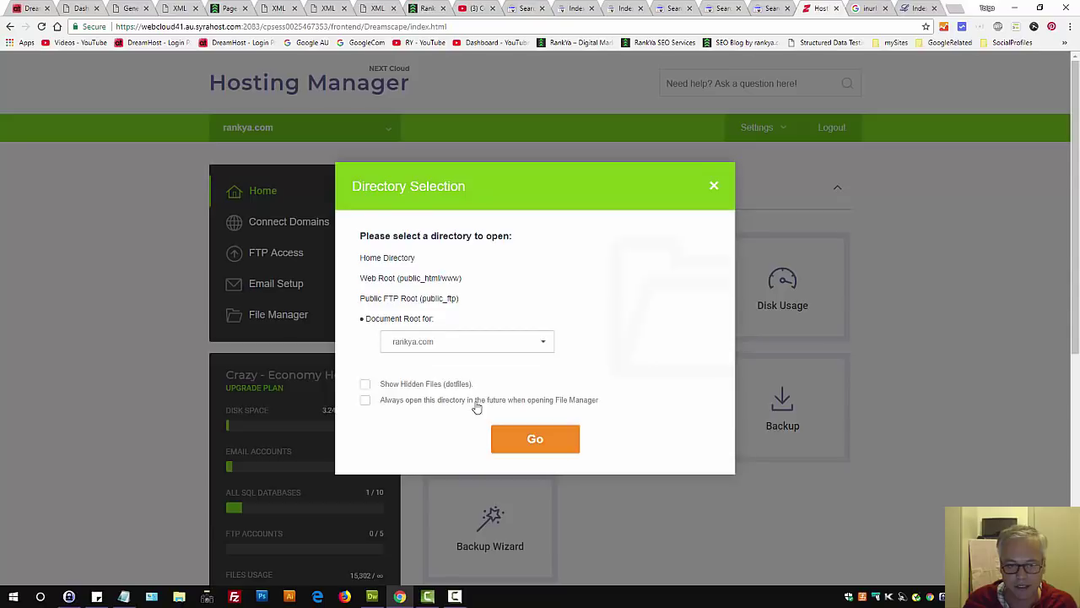
pyautogui.click(418, 386)
pyautogui.click(555, 437)
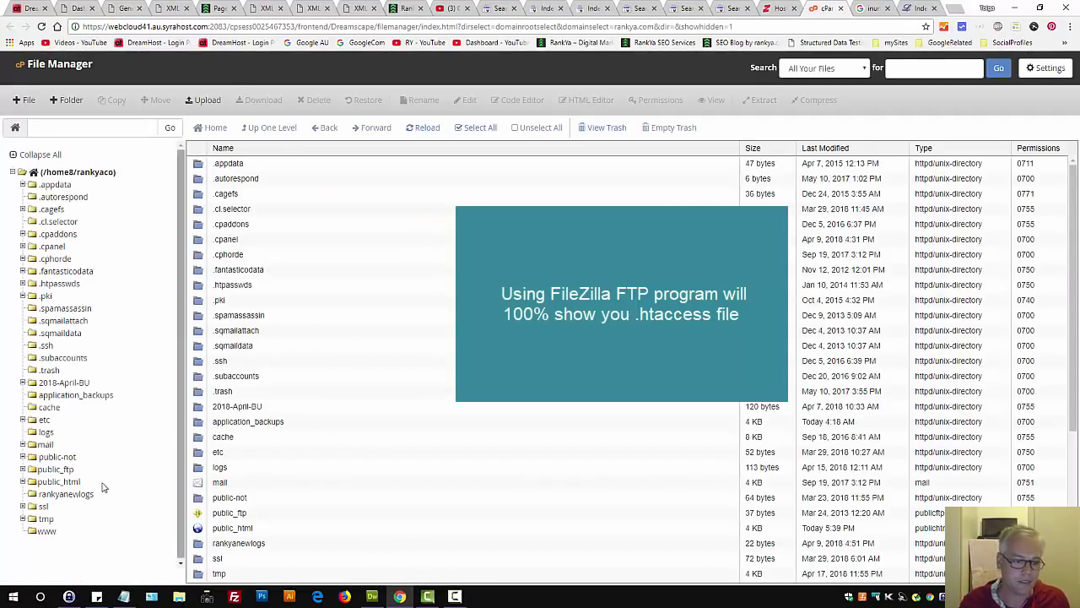
# Open the public_html folder and download its .htaccess file.
pyautogui.click(57, 481)
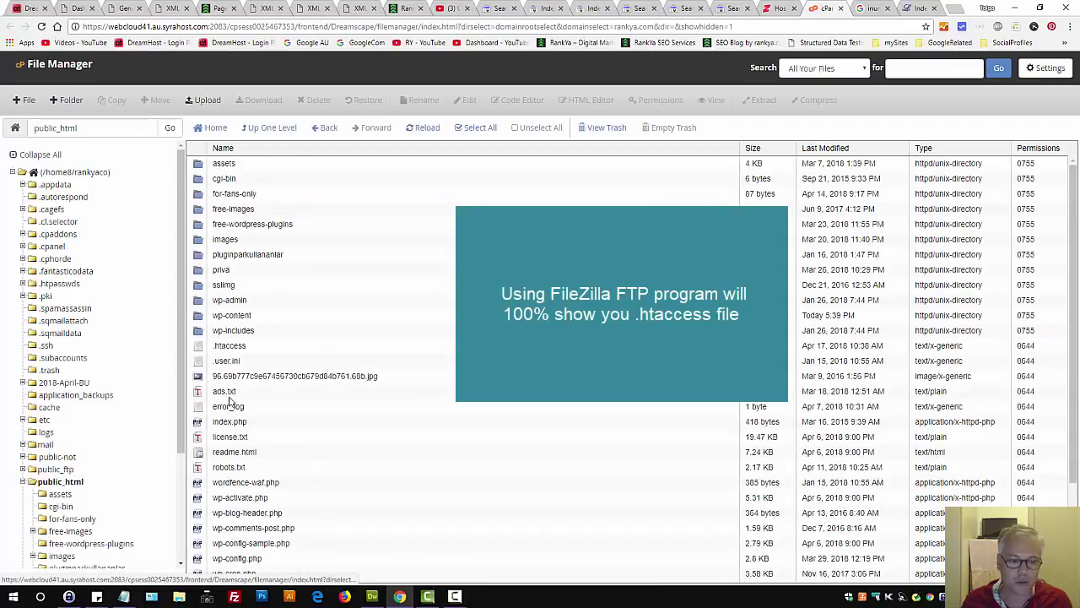
pyautogui.click(200, 349)
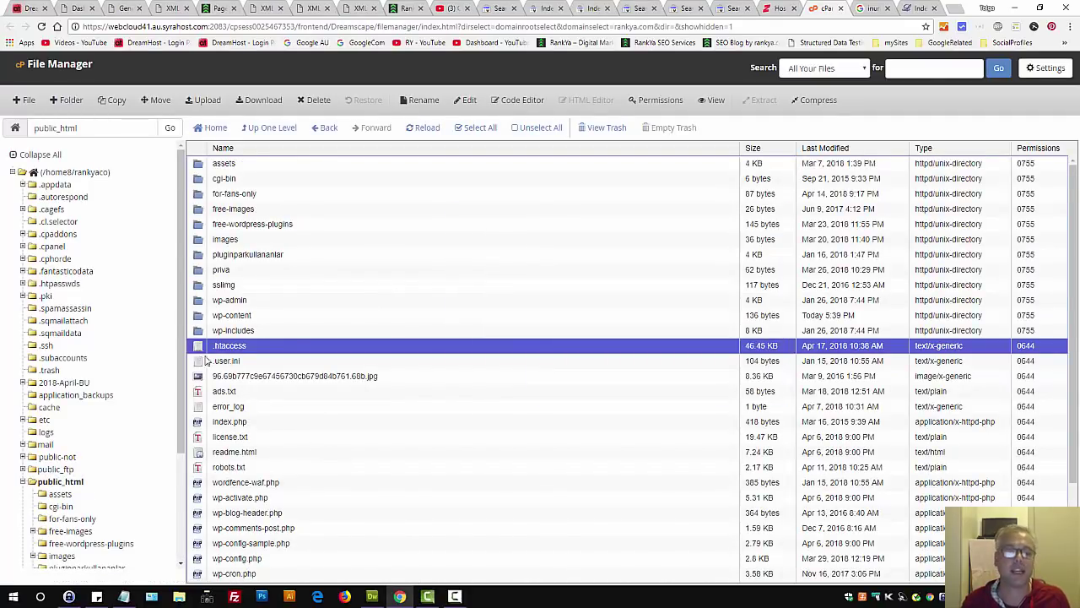
pyautogui.rightClick(200, 347)
pyautogui.click(221, 358)
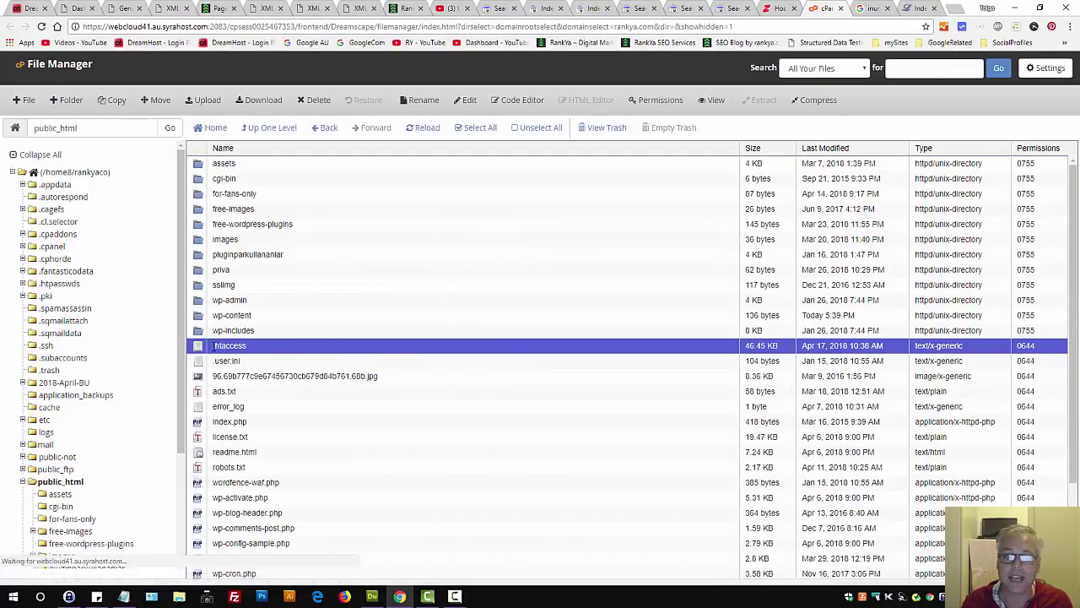
# Open the .htaccess file in File Manager's editor, search it for "index", and highlight the IfModule mod_autoindex.c block.
pyautogui.rightClick(197, 347)
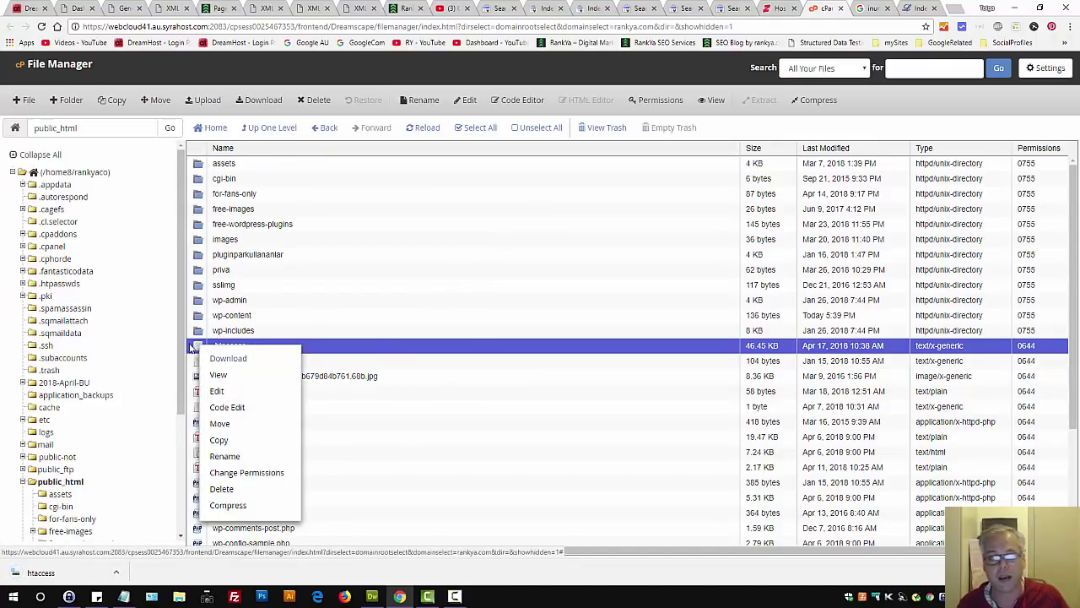
pyautogui.click(218, 392)
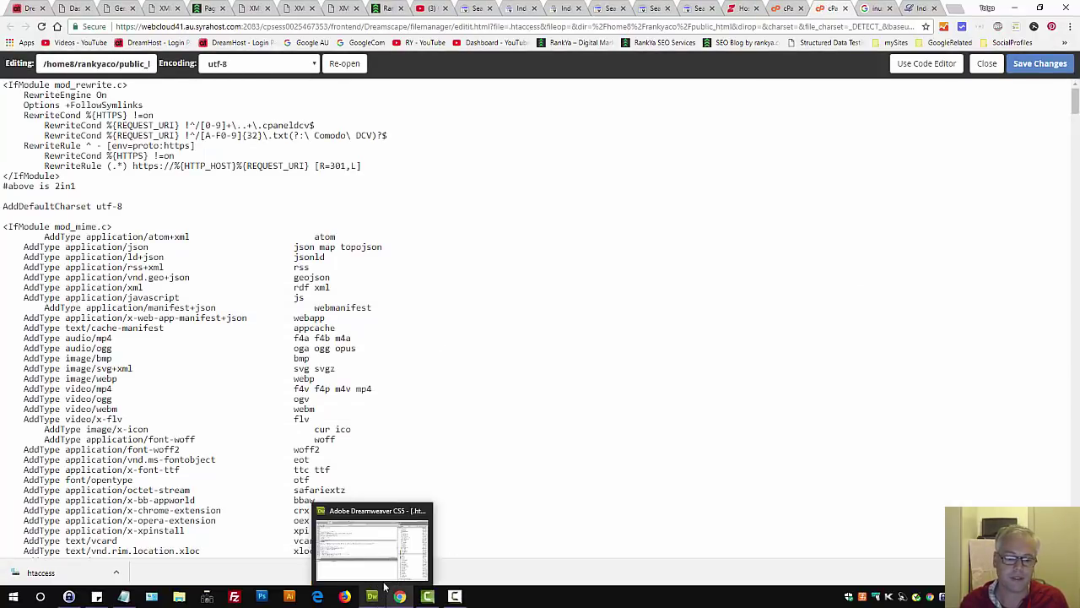
pyautogui.click(501, 289)
pyautogui.hotkey('ctrl', 'f')
pyautogui.write('index')
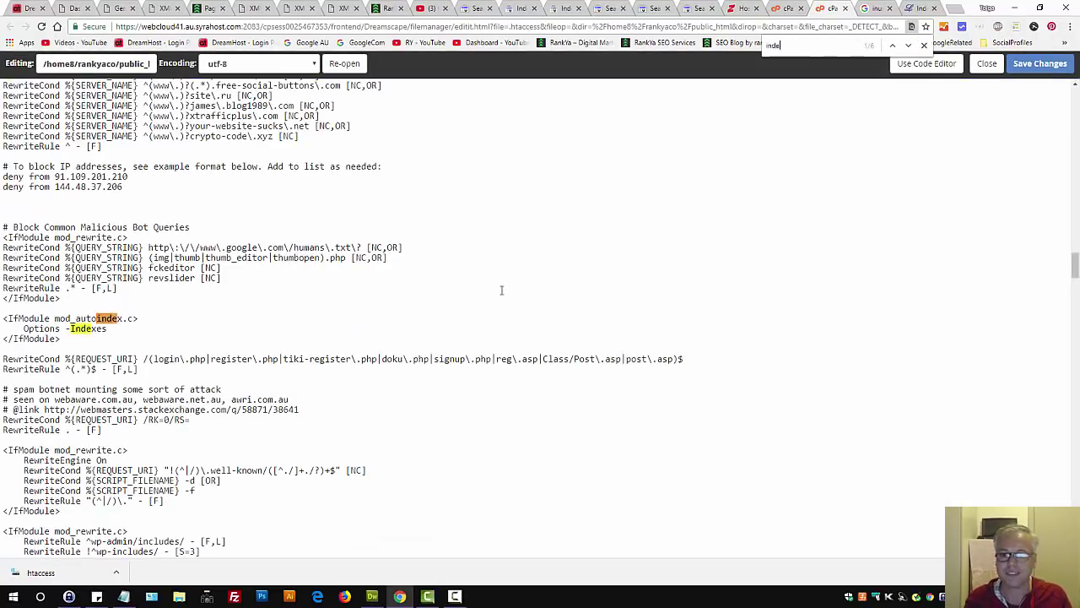
pyautogui.moveTo(71, 342); pyautogui.dragTo(2, 321)
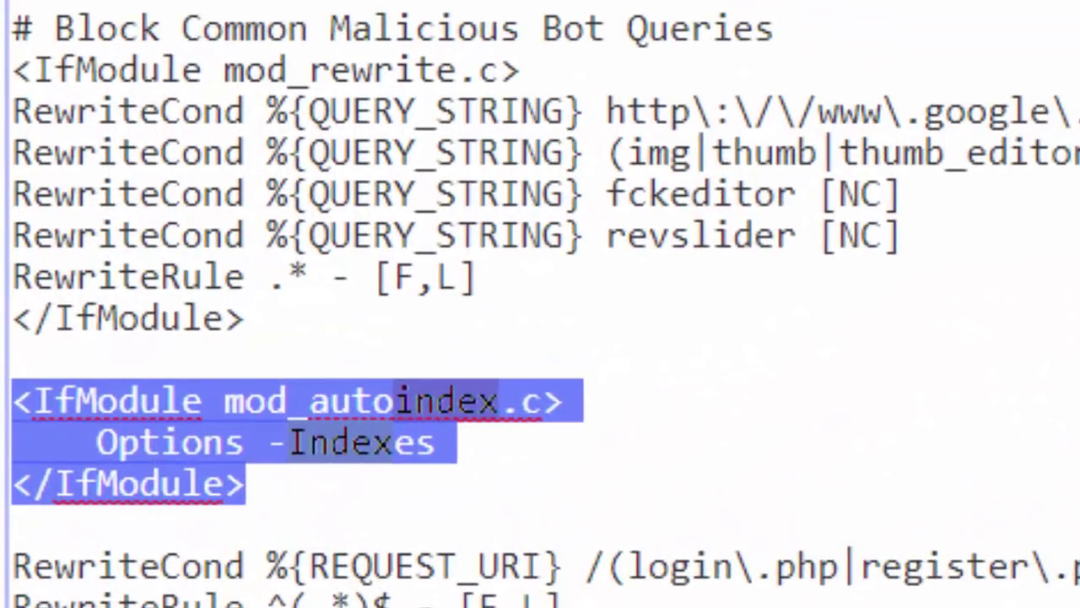
pyautogui.click(952, 561)
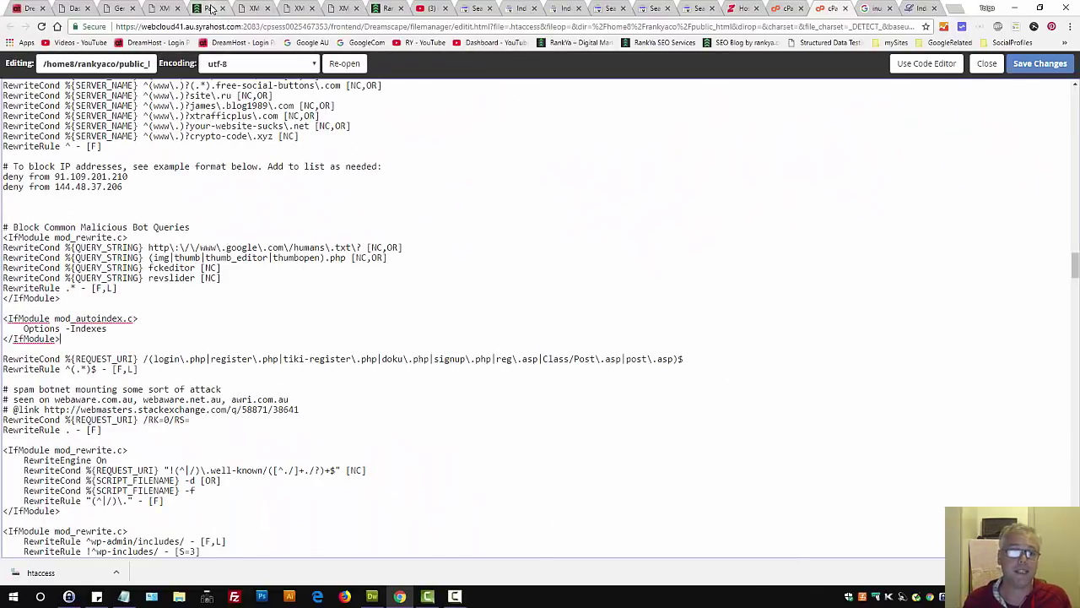
# Compare the rankya.com/wp-includes/ page and the Server errors (5xx) report with the open directory listing at lemira.com/wp/wp-includes/.
pyautogui.click(209, 8)
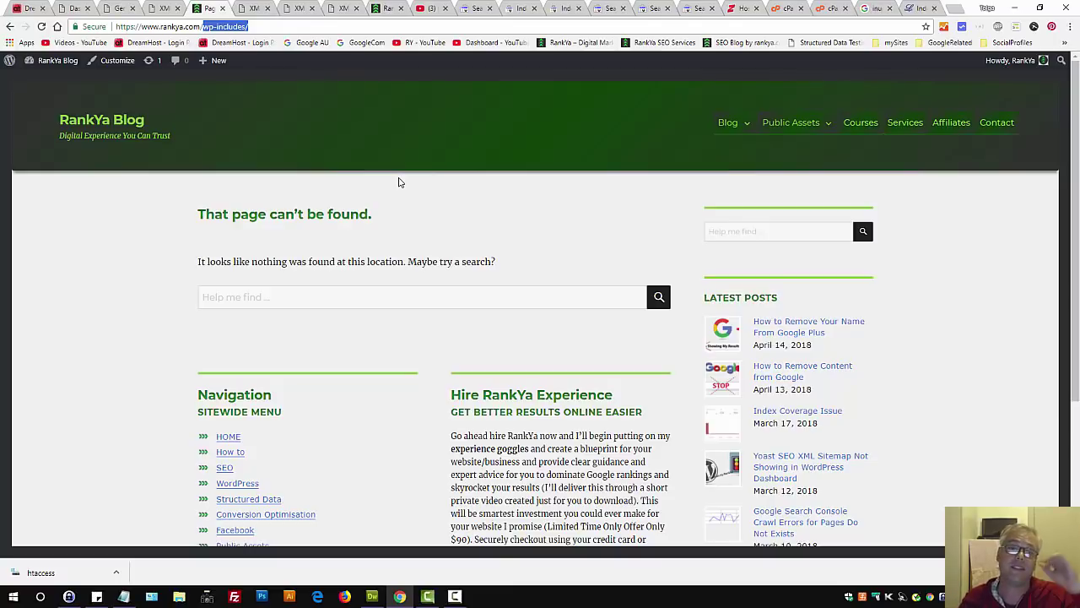
pyautogui.click(564, 8)
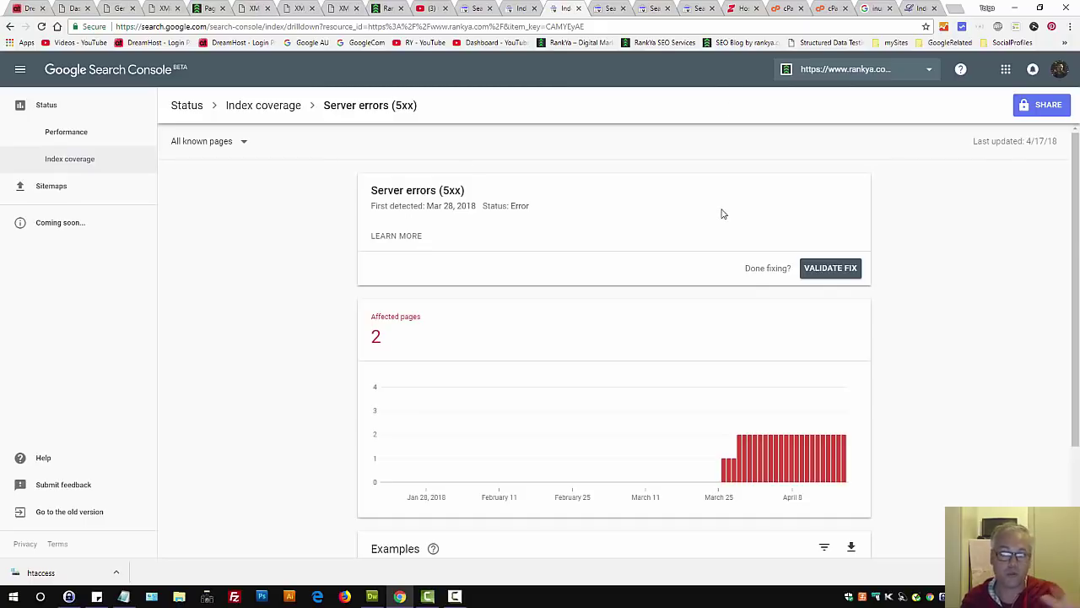
pyautogui.click(919, 9)
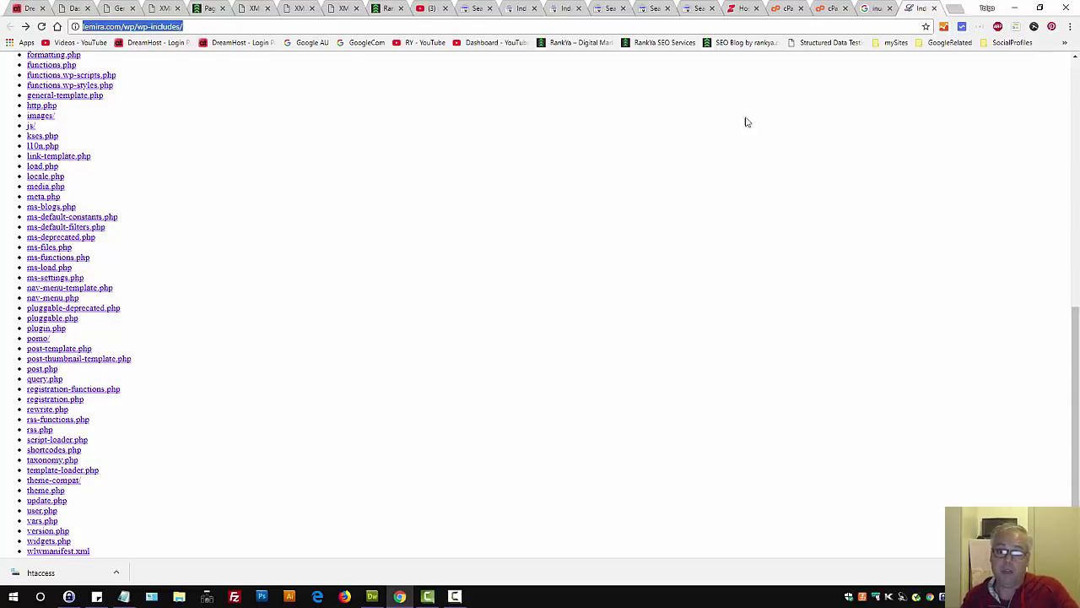
pyautogui.click(574, 8)
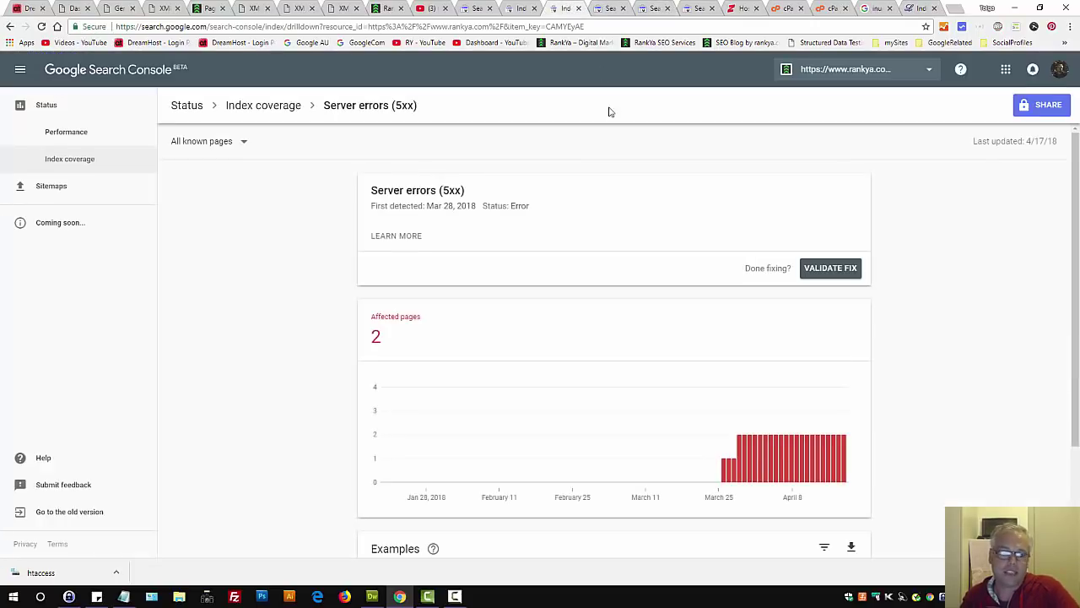
pyautogui.click(924, 9)
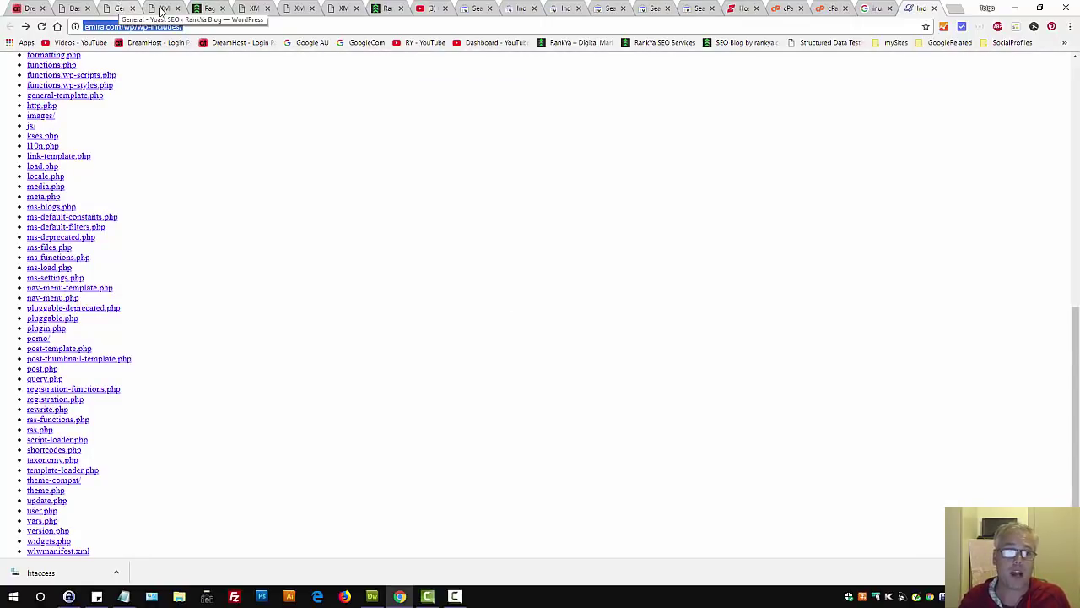
# Switch to Notepad and highlight the class-wp-customize-section.php path and its /wp-includes/ part, then return to Chrome.
pyautogui.click(453, 368)
pyautogui.click(123, 595)
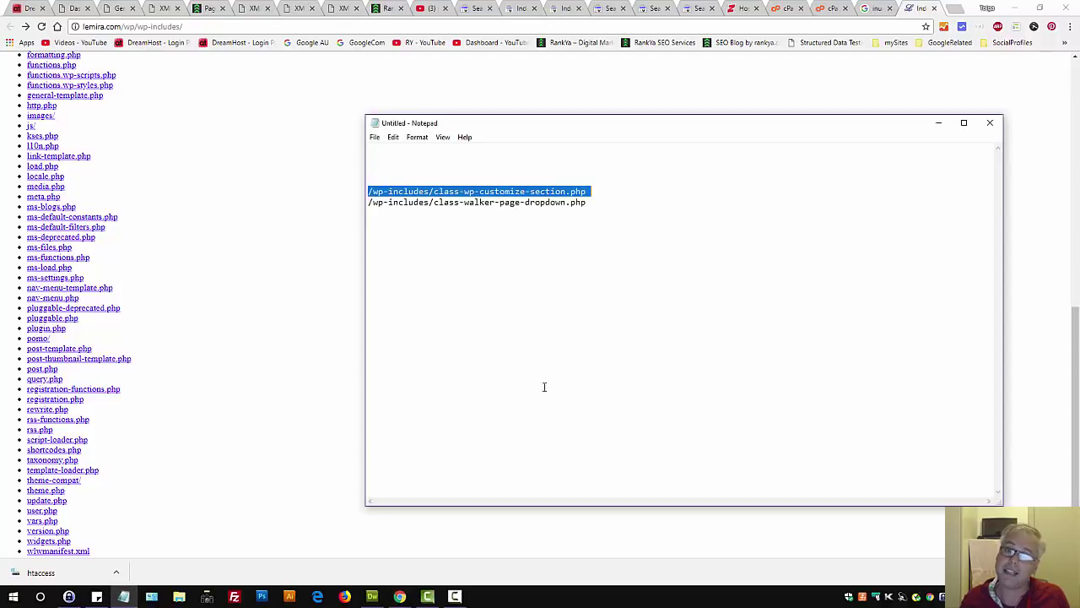
pyautogui.moveTo(588, 194); pyautogui.dragTo(356, 189)
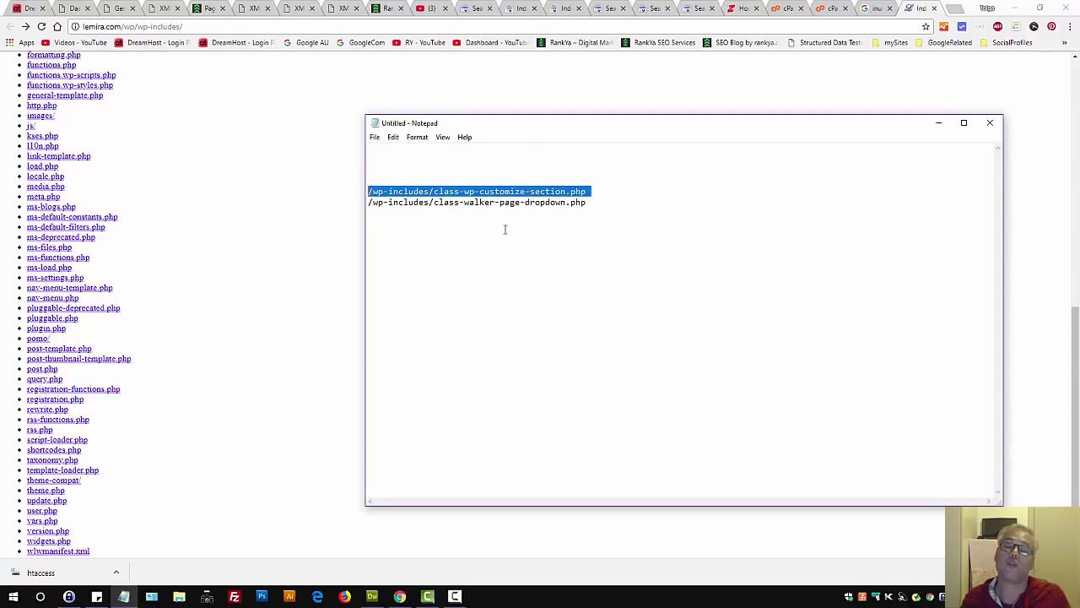
pyautogui.moveTo(591, 193); pyautogui.dragTo(366, 191)
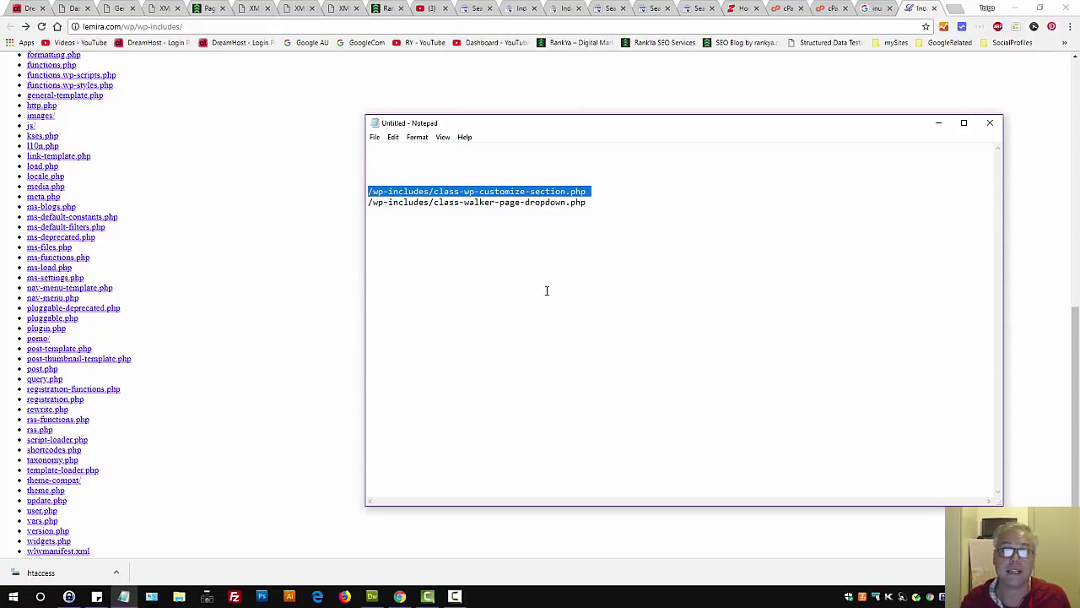
pyautogui.moveTo(590, 193); pyautogui.dragTo(368, 192)
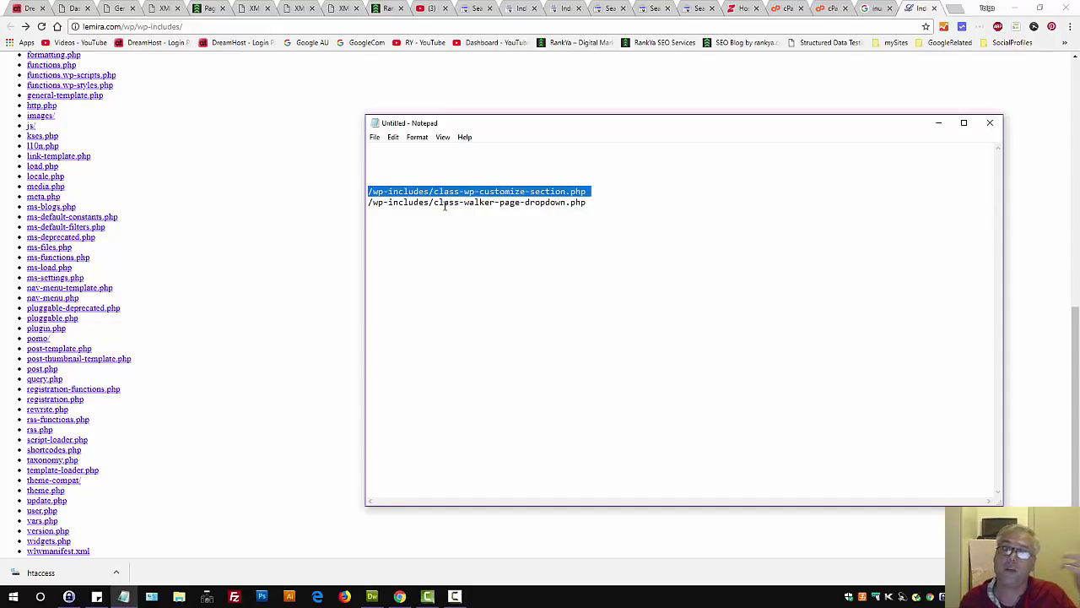
pyautogui.moveTo(590, 191); pyautogui.dragTo(369, 192)
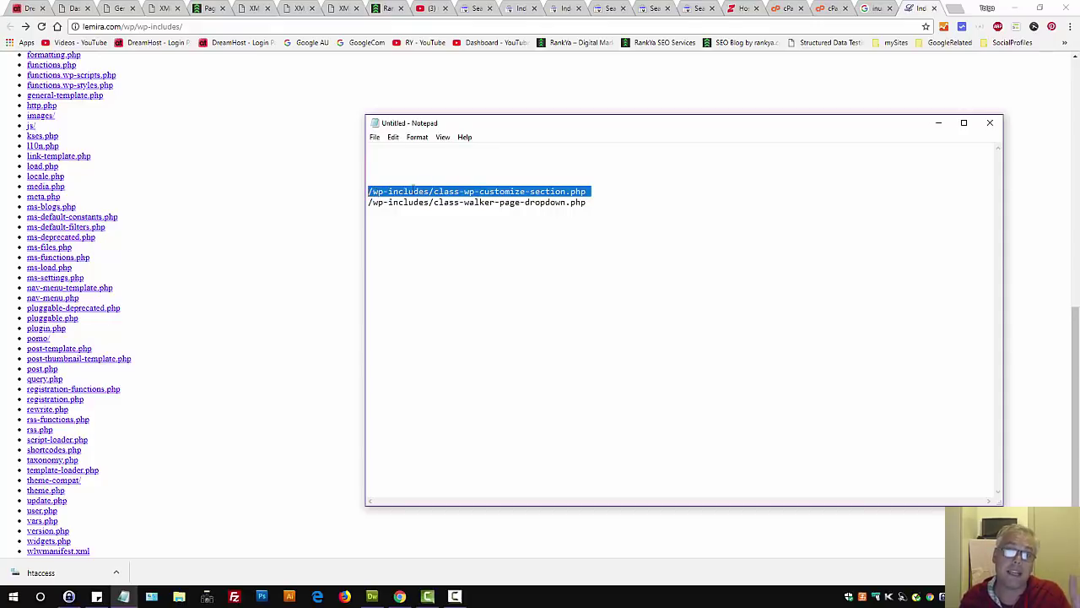
pyautogui.click(414, 181)
pyautogui.moveTo(369, 203); pyautogui.dragTo(337, 189)
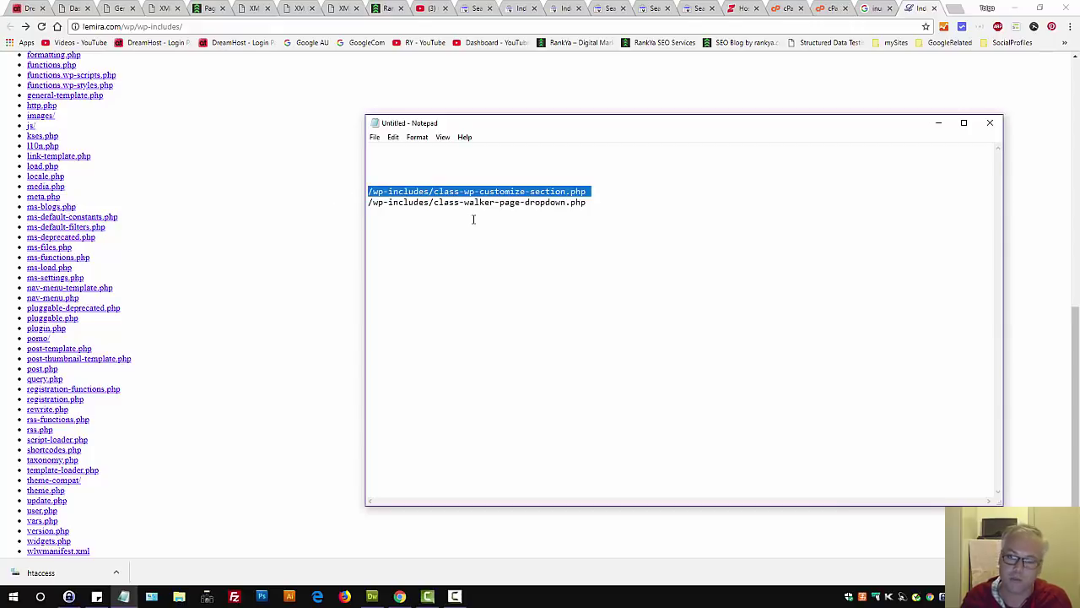
pyautogui.click(475, 256)
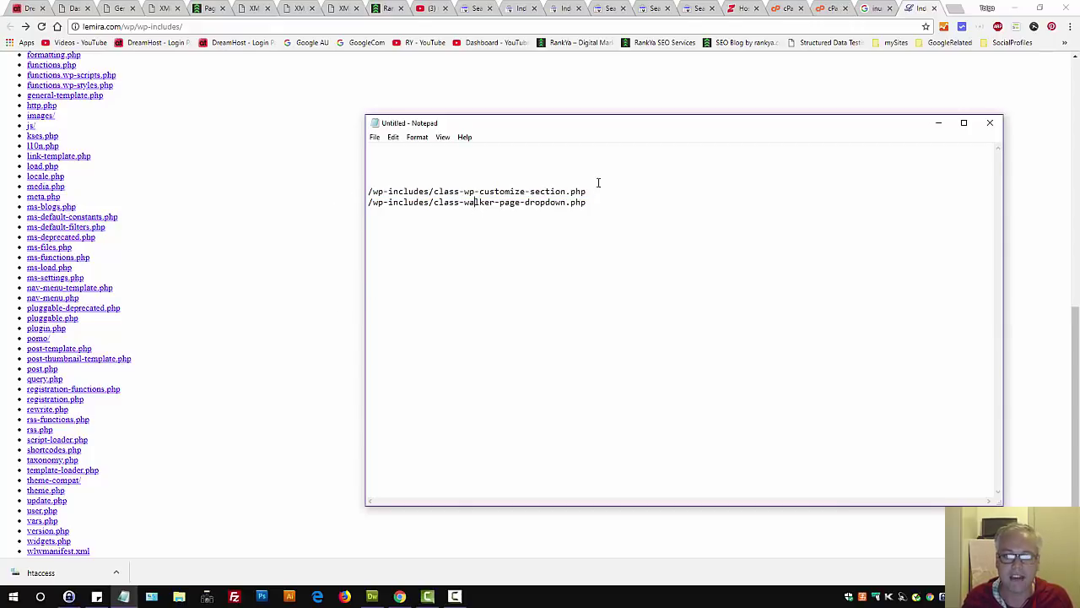
pyautogui.moveTo(435, 192); pyautogui.dragTo(300, 191)
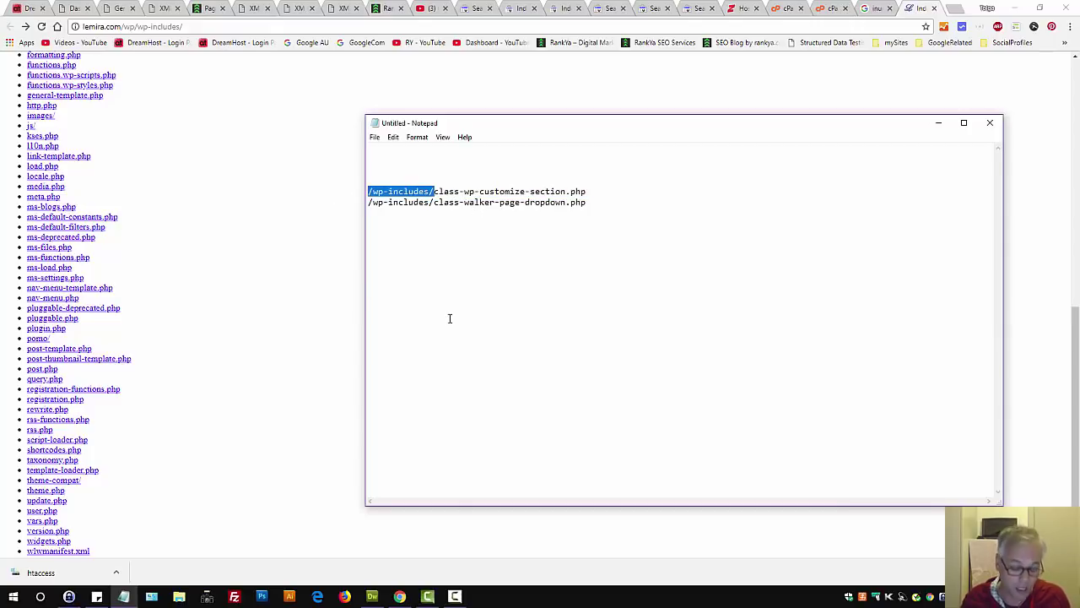
pyautogui.click(290, 169)
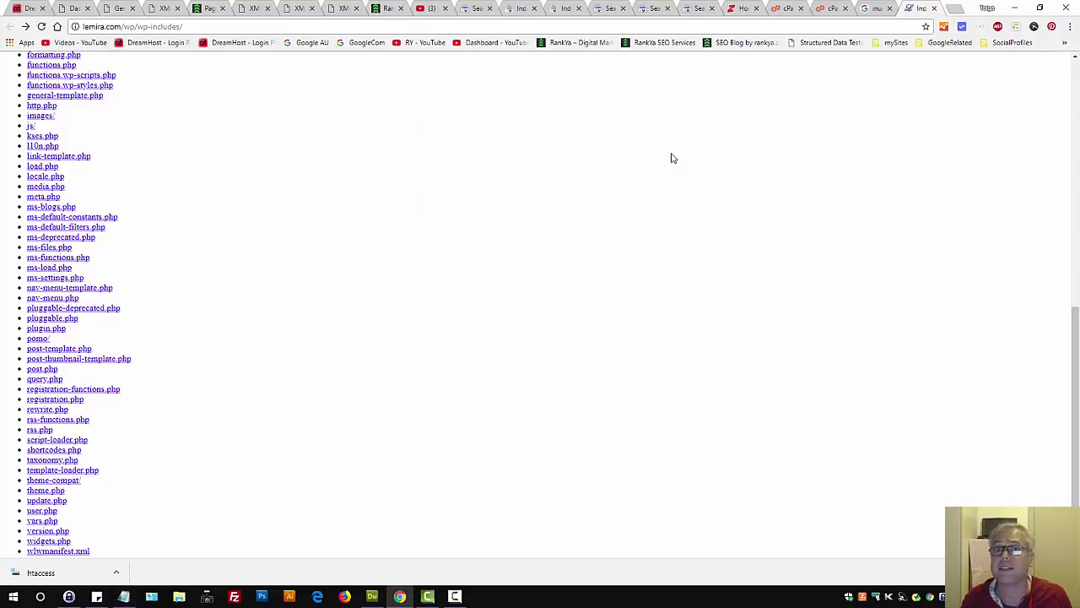
# Return to the .htaccess editor and highlight the blocking rules above the mod_autoindex.c block.
pyautogui.click(829, 8)
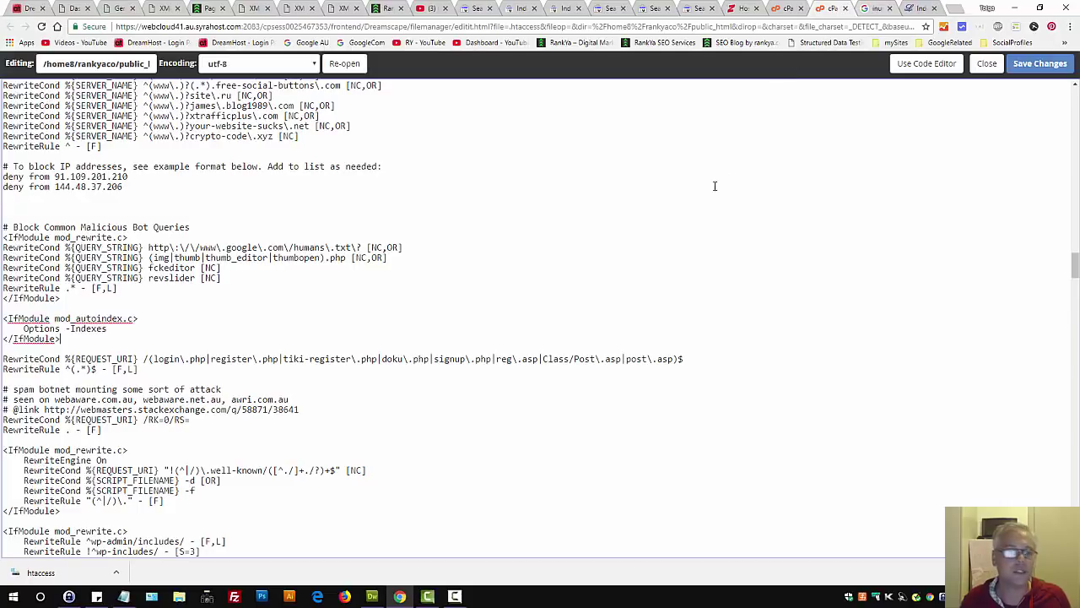
pyautogui.moveTo(156, 278); pyautogui.dragTo(3, 106)
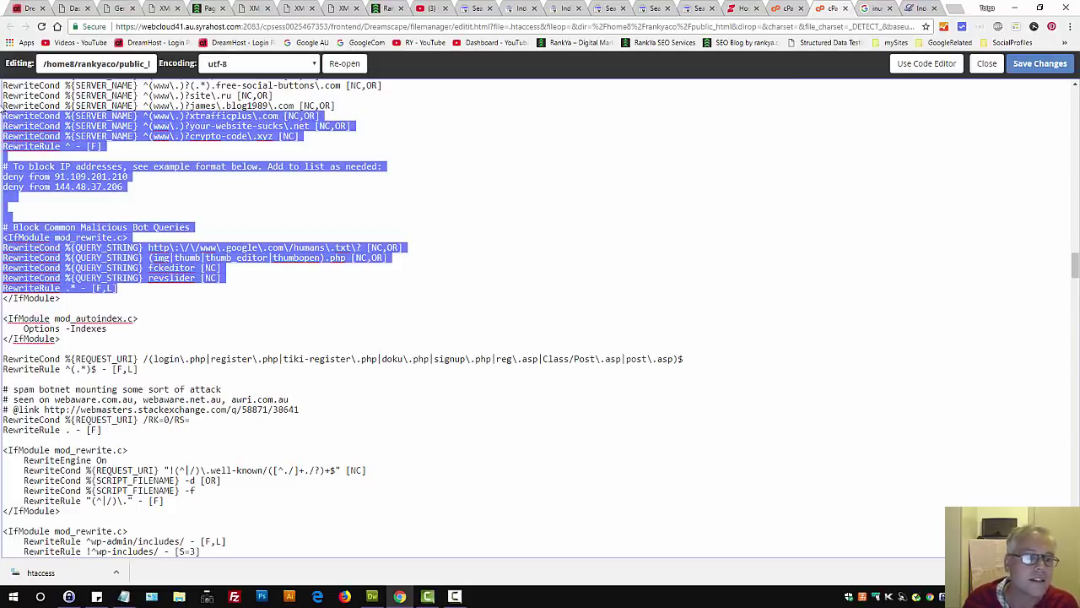
pyautogui.click(666, 236)
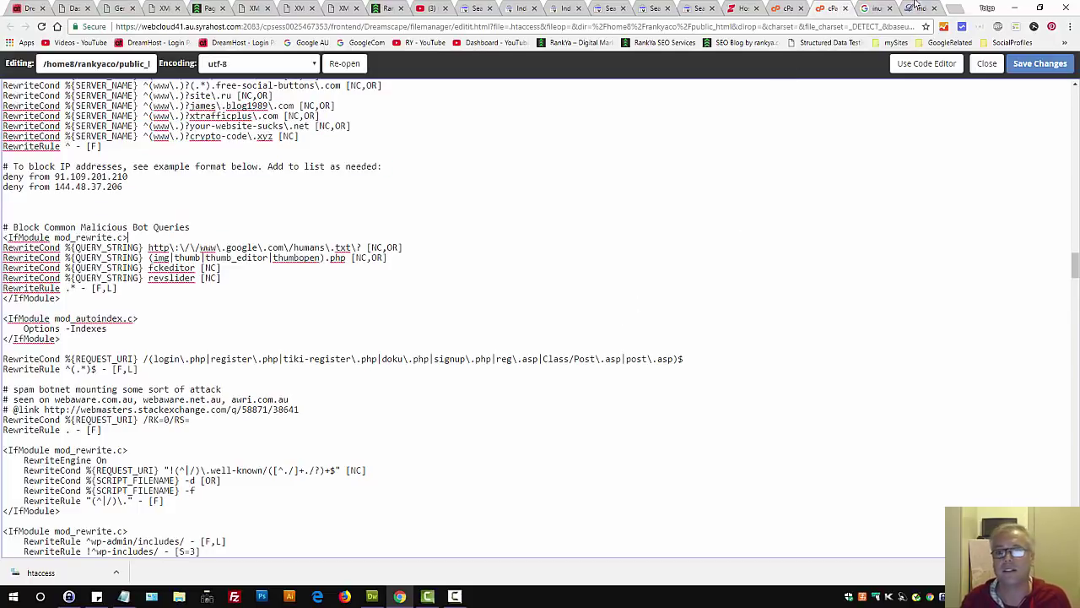
# Close the .htaccess editor, the Google search and the lemira.com directory listing.
pyautogui.click(845, 8)
pyautogui.click(846, 8)
pyautogui.click(845, 9)
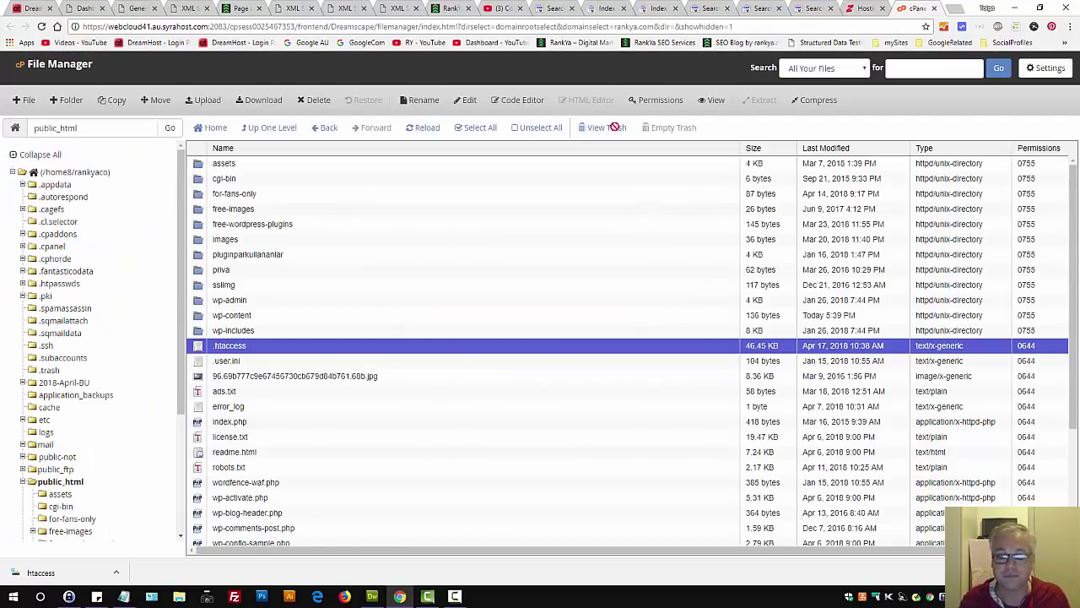
# Bring Notepad forward again and highlight the /wp-includes/ folder part of the first error path.
pyautogui.click(123, 595)
pyautogui.click(492, 202)
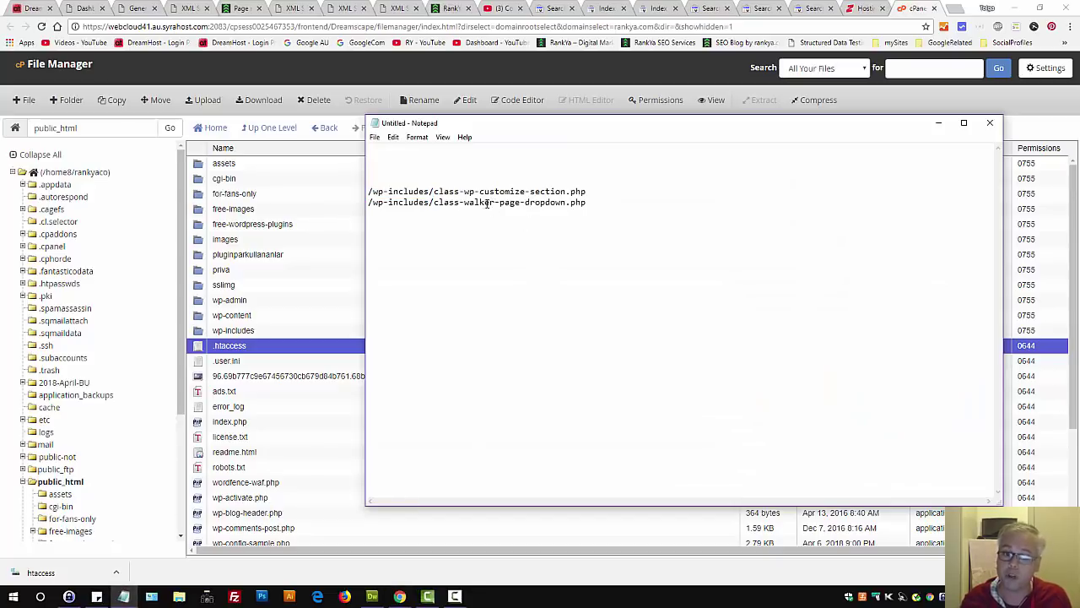
pyautogui.moveTo(434, 192); pyautogui.dragTo(369, 191)
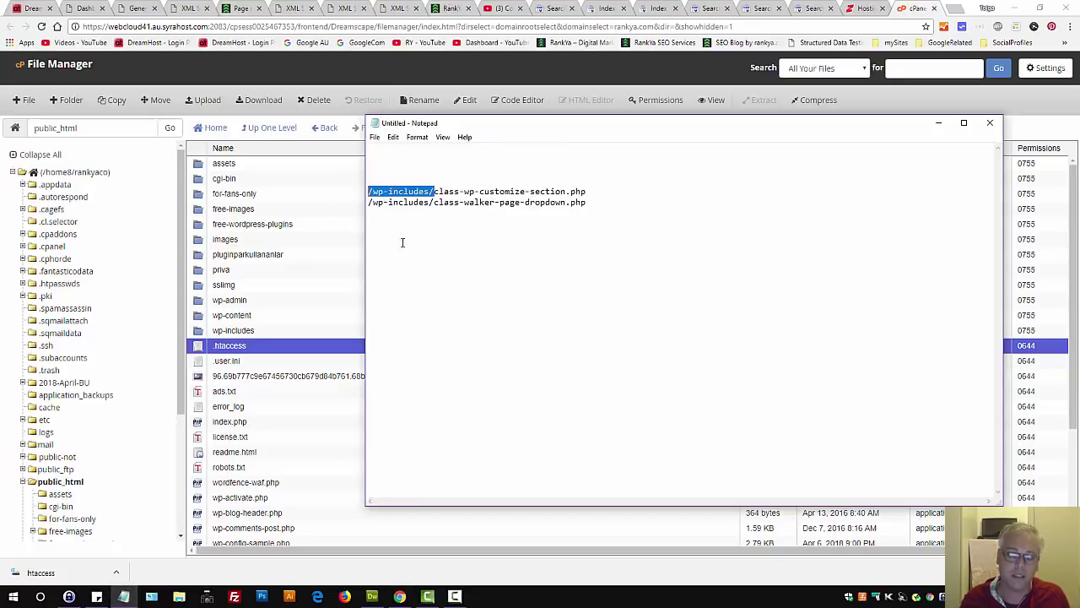
# Check the rankya.com/wp-includes/ page in Chrome, then locate robots.txt in File Manager's public_html folder.
pyautogui.click(236, 9)
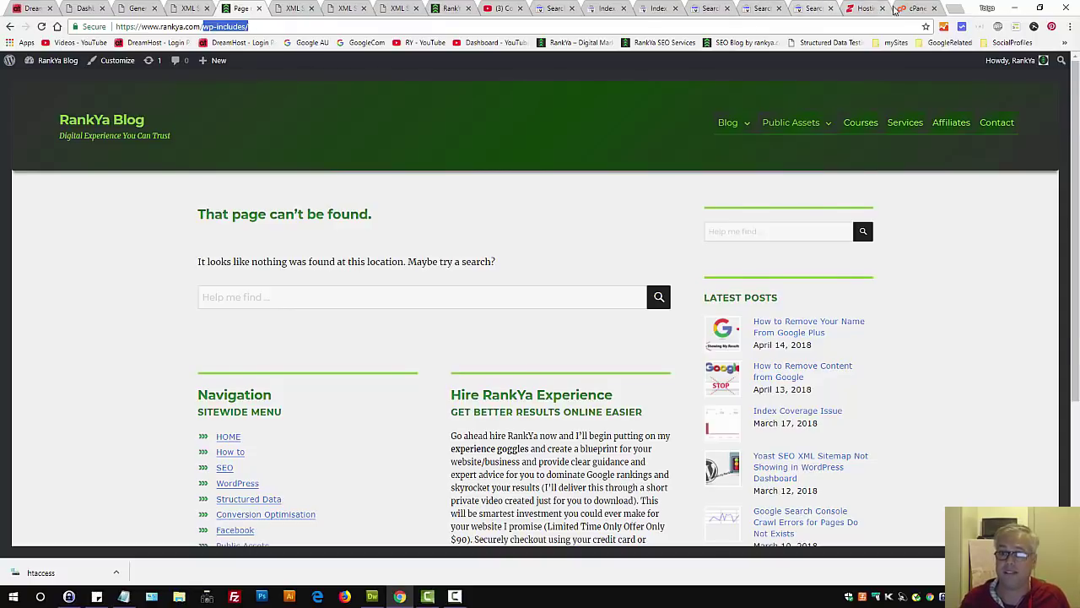
pyautogui.click(896, 8)
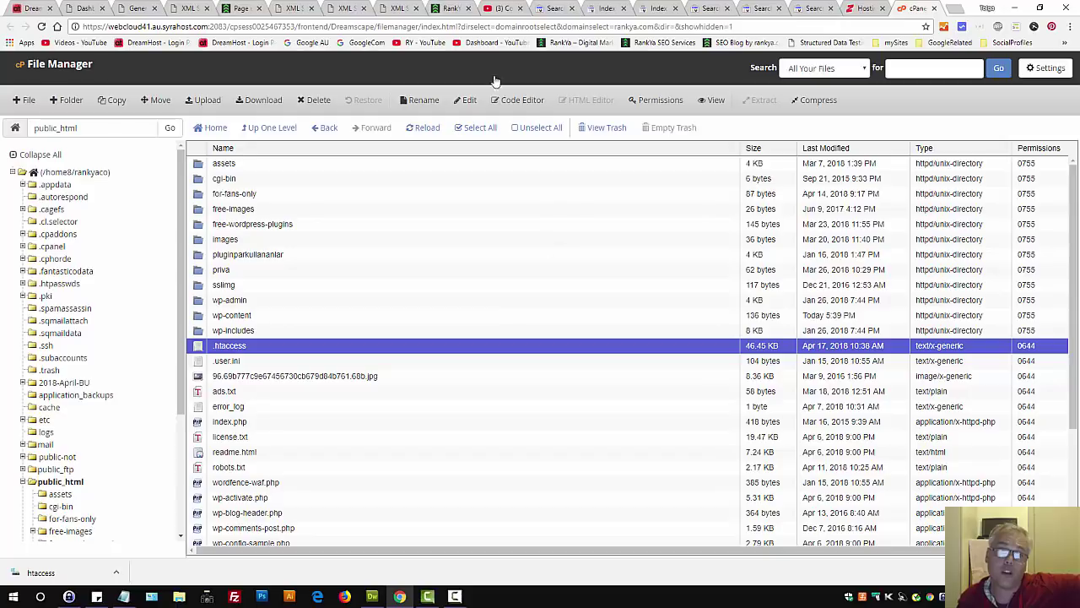
pyautogui.click(241, 9)
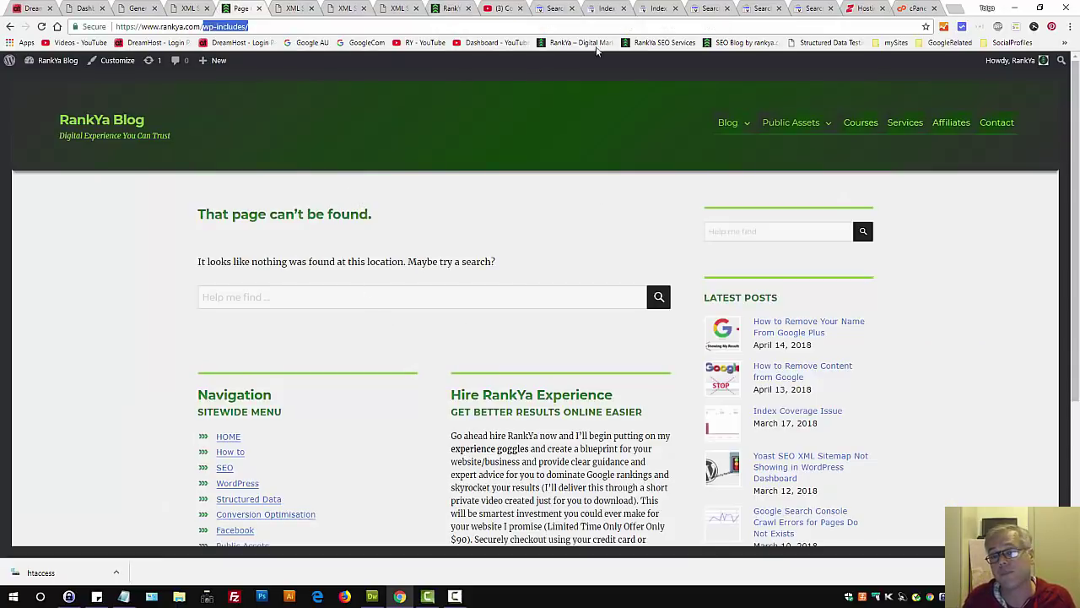
pyautogui.click(913, 8)
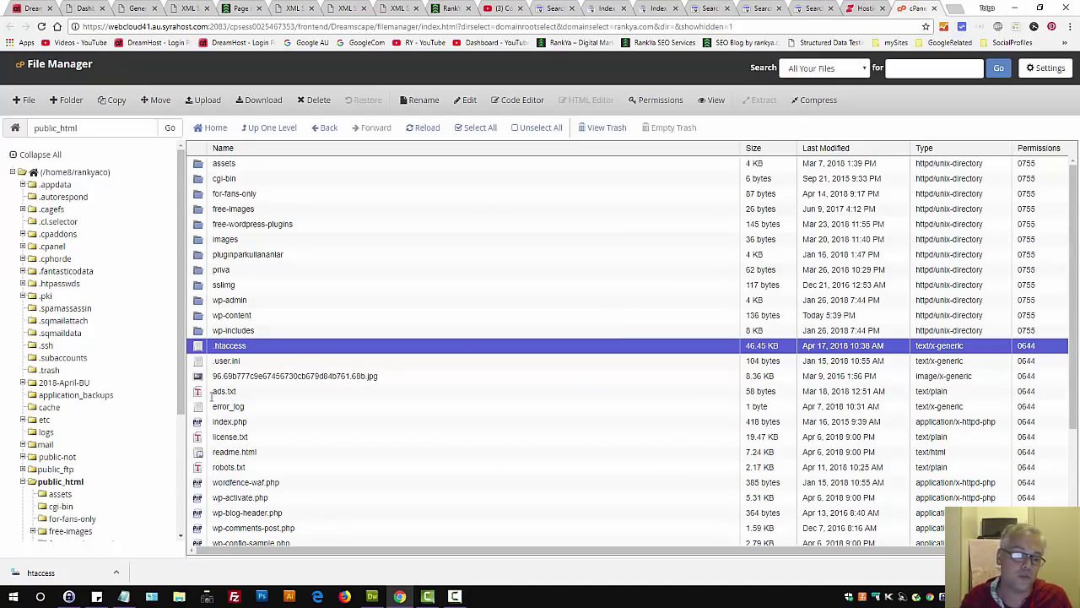
pyautogui.scroll(-3, 190, 432)
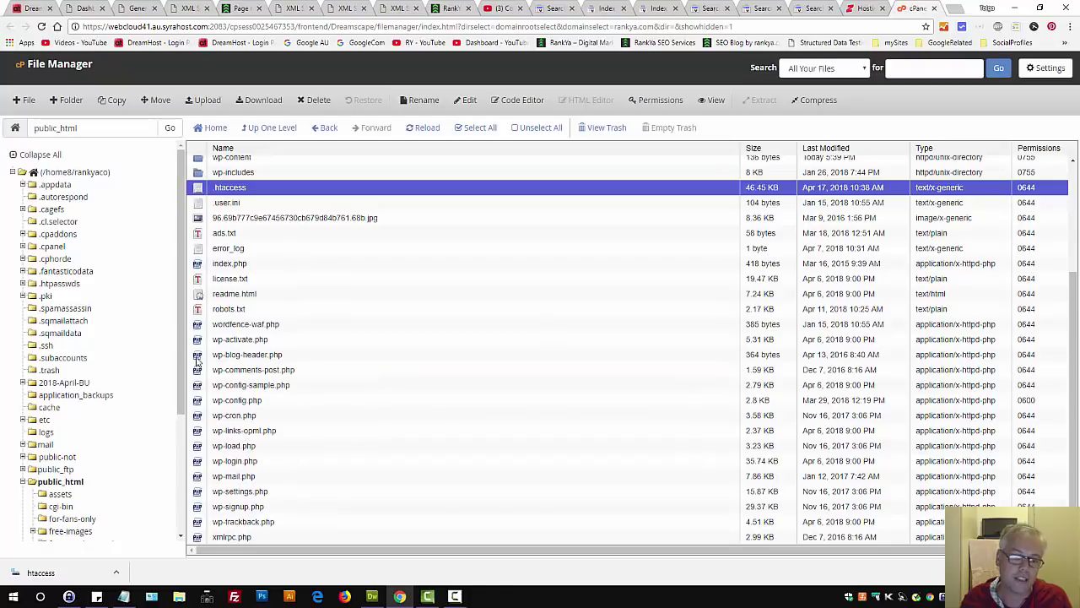
pyautogui.rightClick(199, 311)
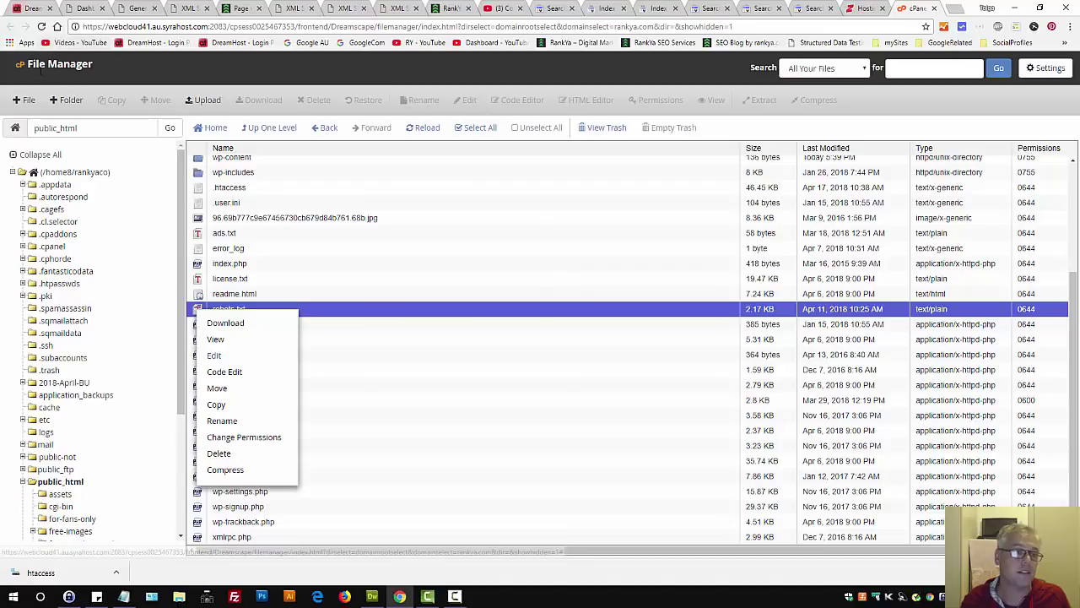
pyautogui.click(26, 101)
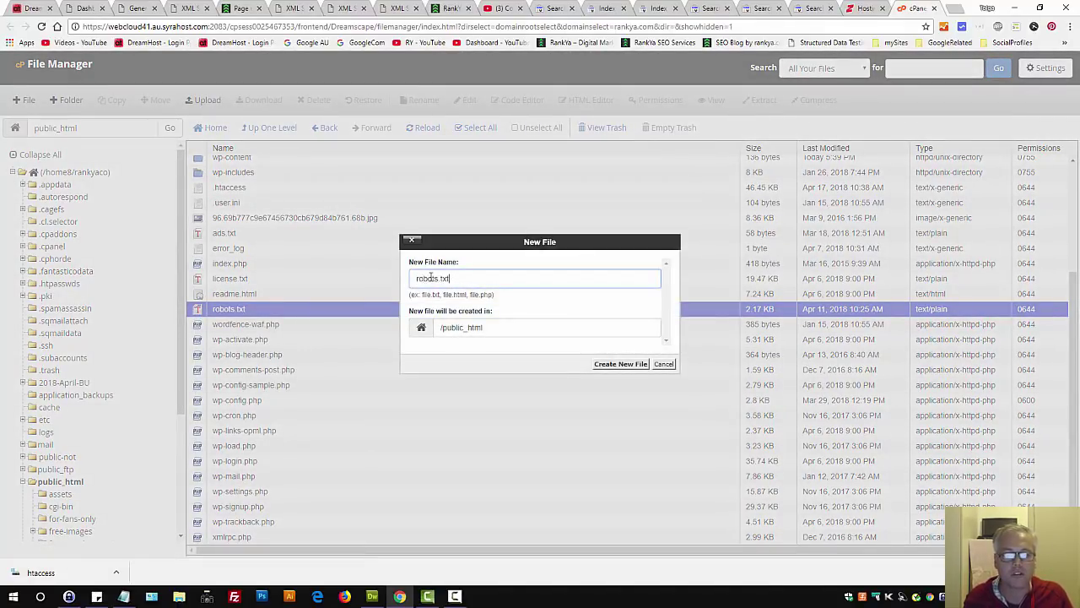
pyautogui.click(663, 364)
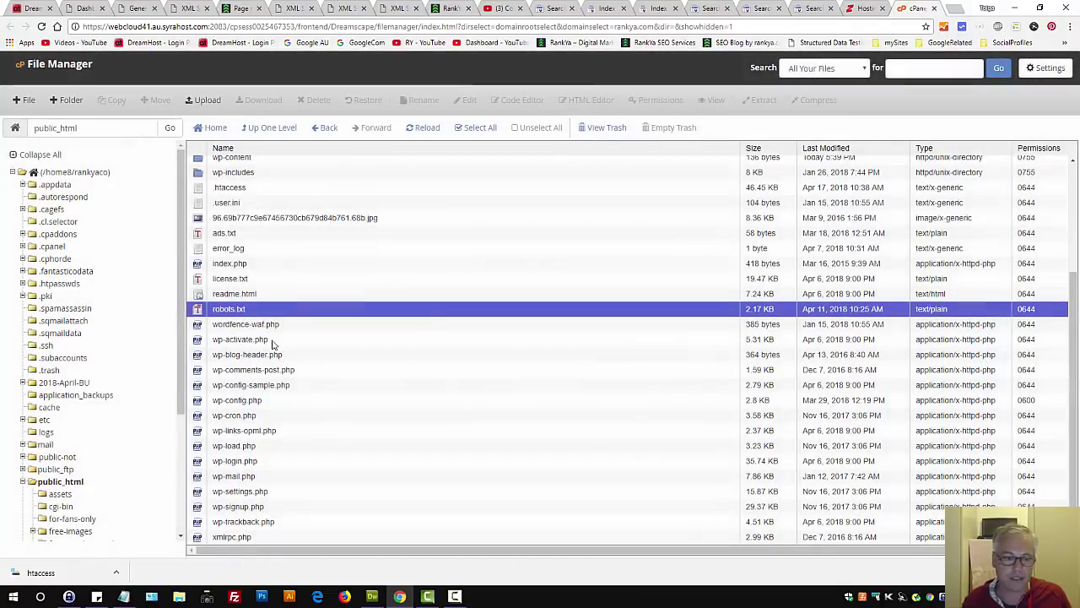
# Open the existing robots.txt file in public_html for editing.
pyautogui.rightClick(199, 310)
pyautogui.click(216, 358)
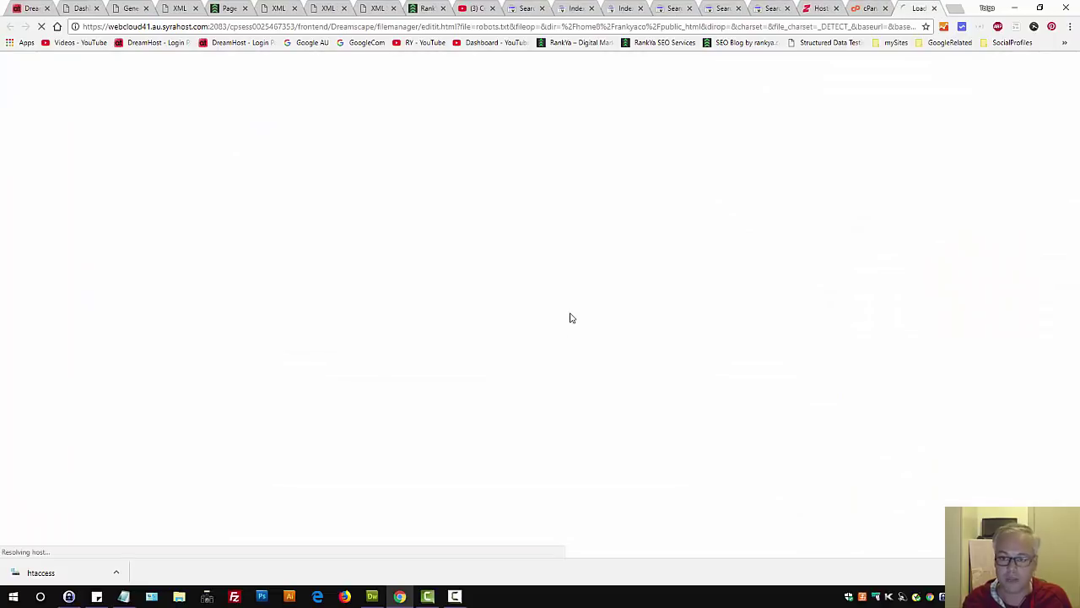
pyautogui.click(192, 347)
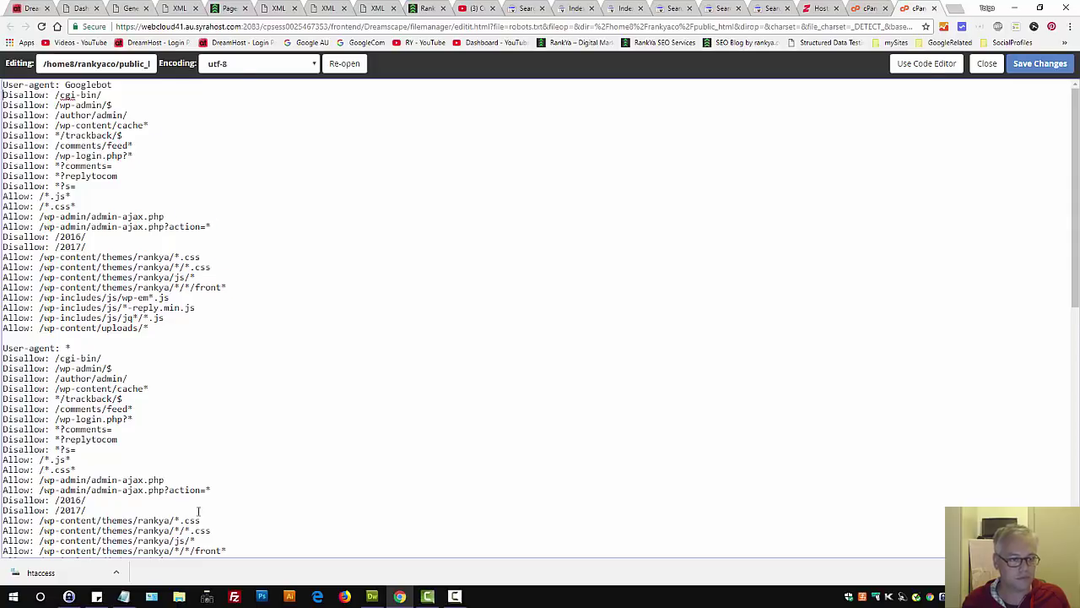
# Delete all crawler rules below the first User-agent: Googlebot line in robots.txt, keeping the Sitemap lines.
pyautogui.hotkey('ctrl', 'shift', 'End')
pyautogui.moveTo(199, 510); pyautogui.dragTo(244, 508)
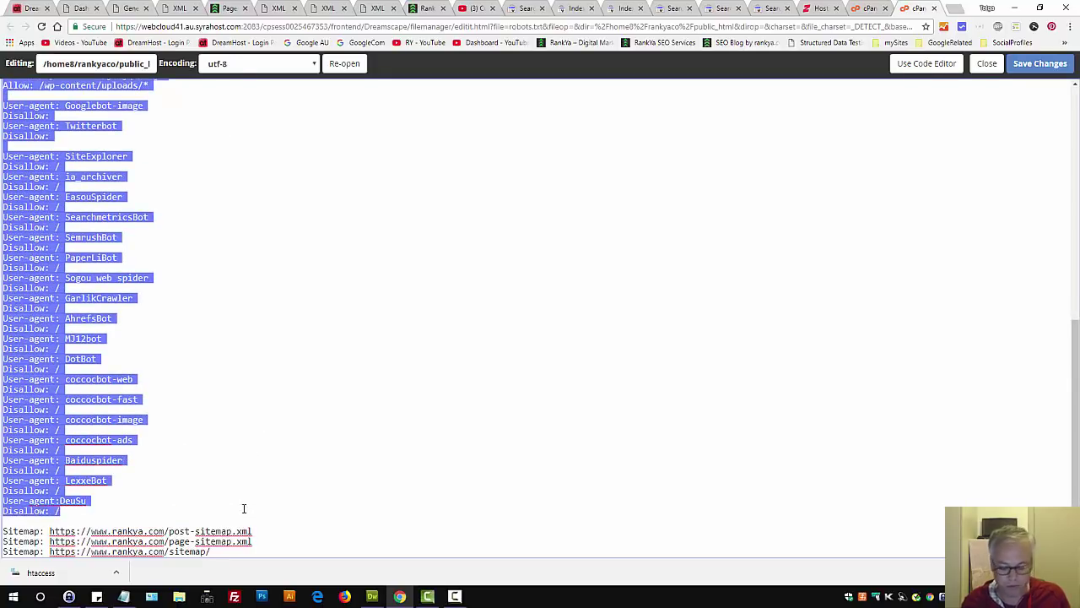
pyautogui.press('Delete')
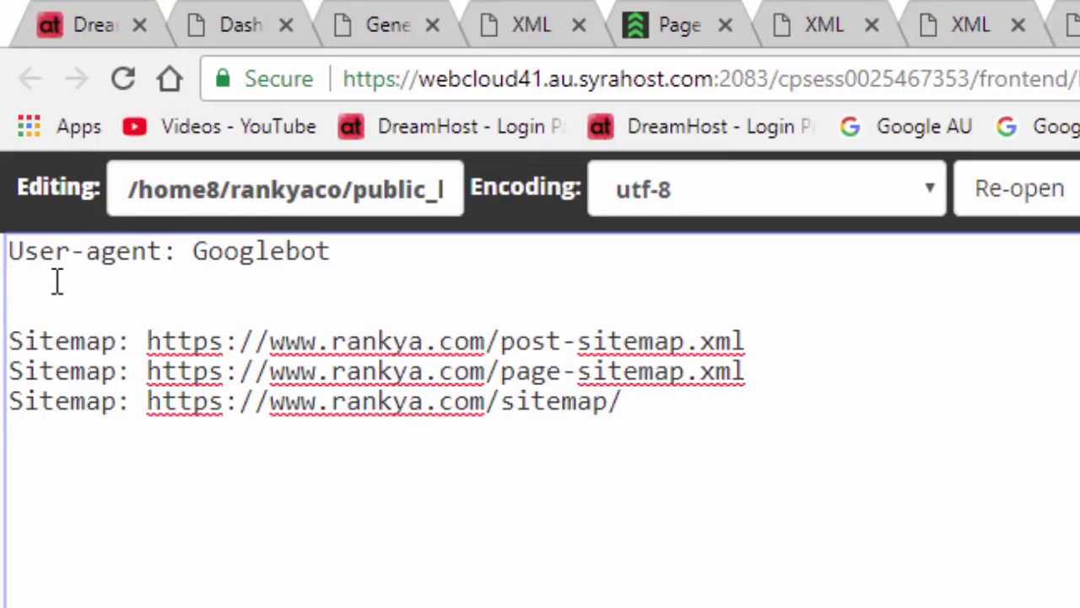
# Add the rule "disallow: /wp-includes/*" under User-agent: Googlebot, followed by a new line.
pyautogui.moveTo(367, 248); pyautogui.dragTo(10, 263)
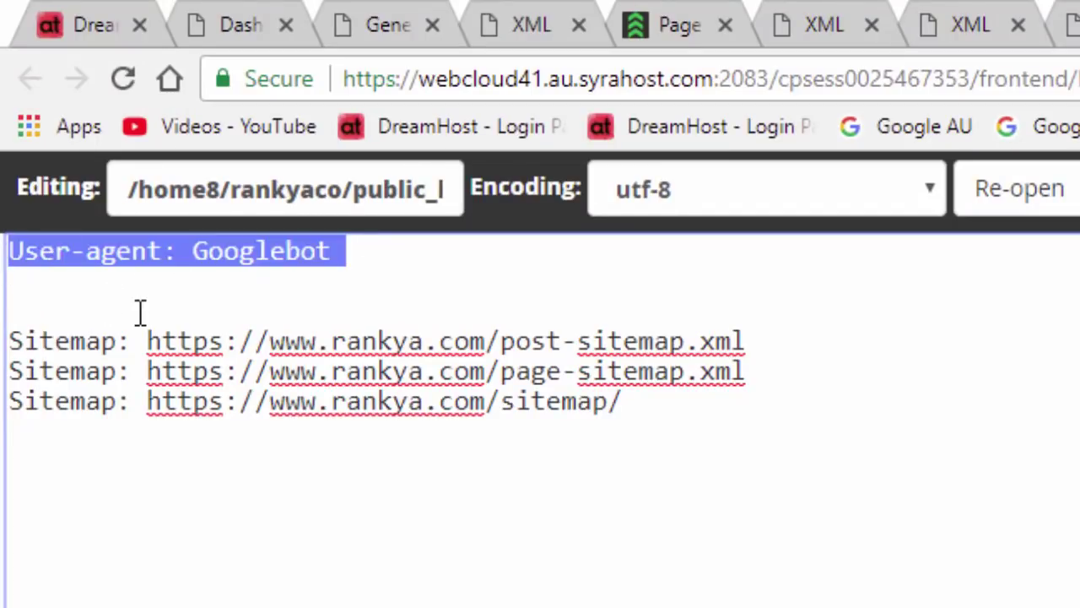
pyautogui.click(417, 253)
pyautogui.press('Return')
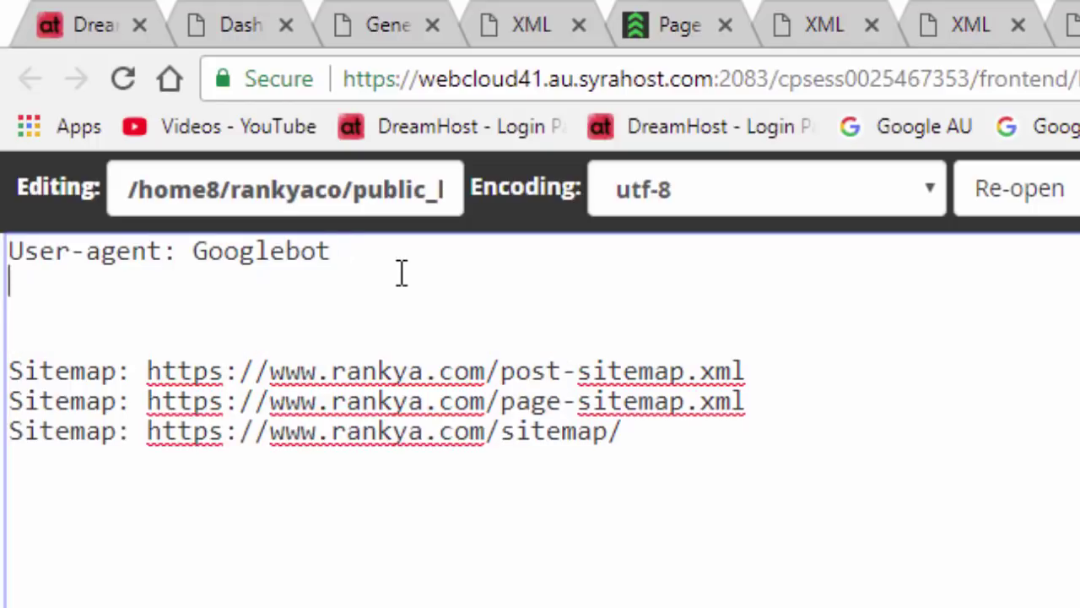
pyautogui.write('disal')
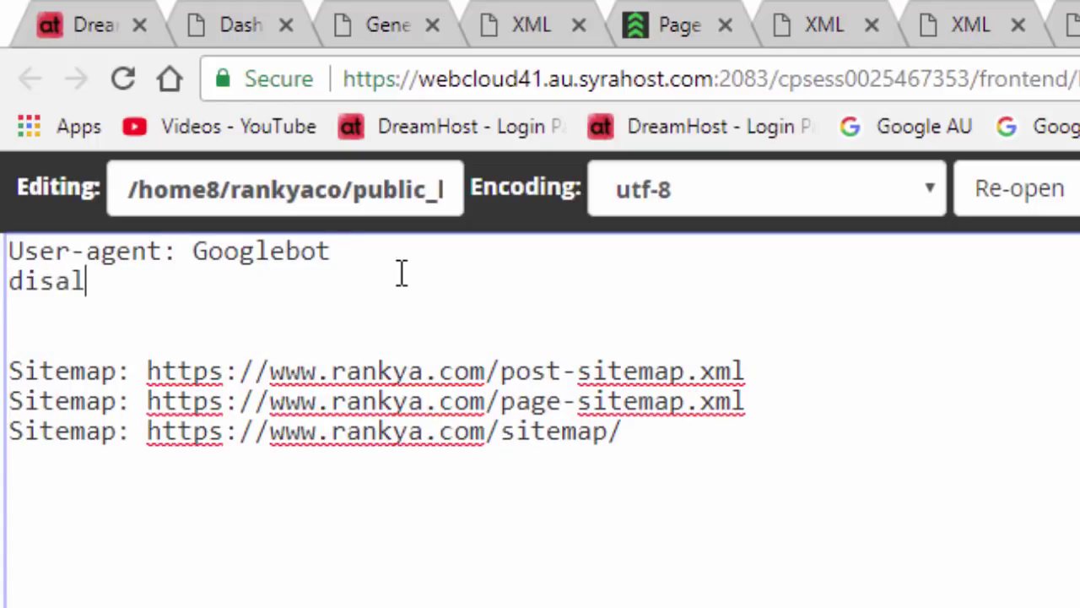
pyautogui.write('low:')
pyautogui.write('/wp-includes/')
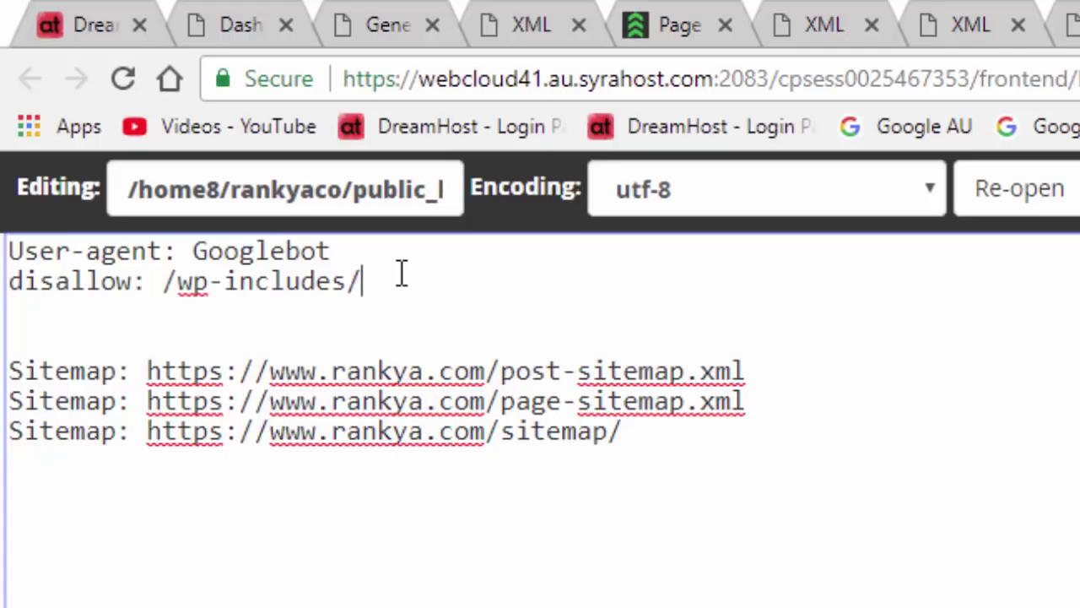
pyautogui.write('*')
pyautogui.press('Return')
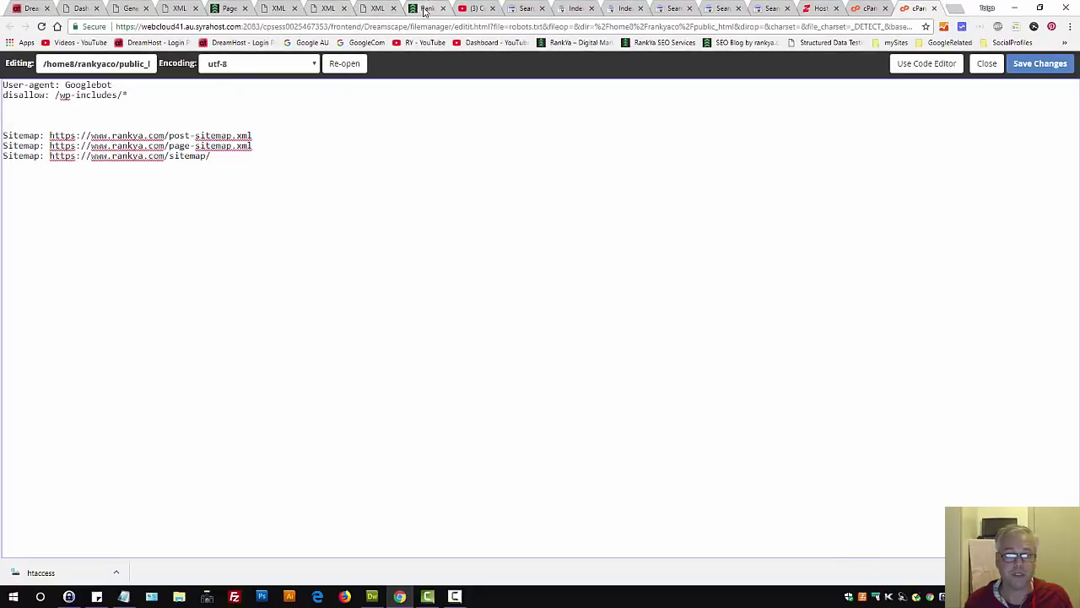
# View the rankya.com home page's source code, check its favicon.ico link, and return to the source.
pyautogui.click(427, 7)
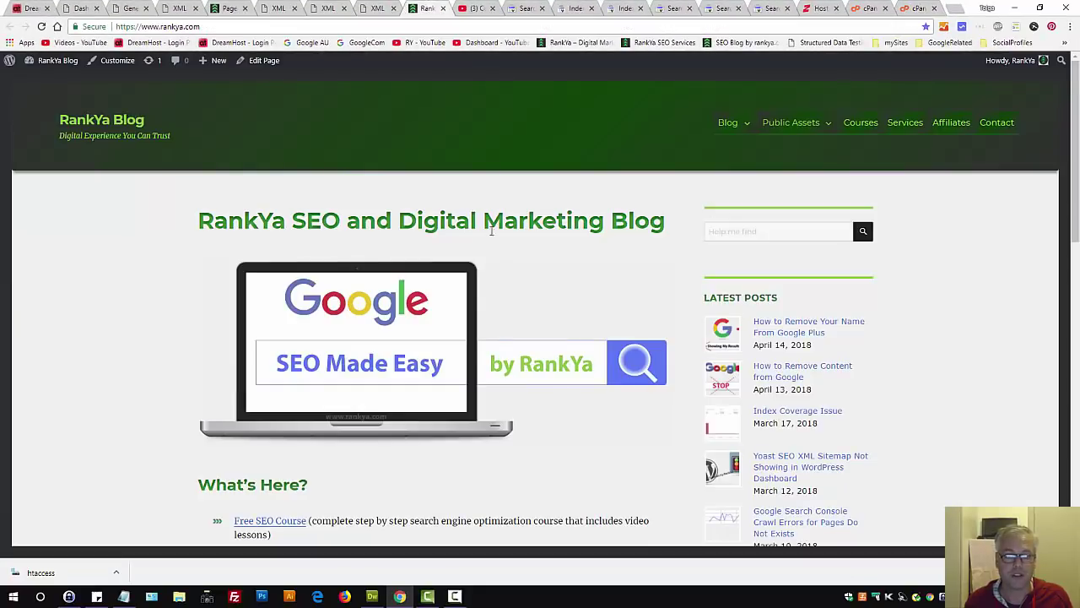
pyautogui.scroll(-3, 579, 318)
pyautogui.scroll(3, 557, 267)
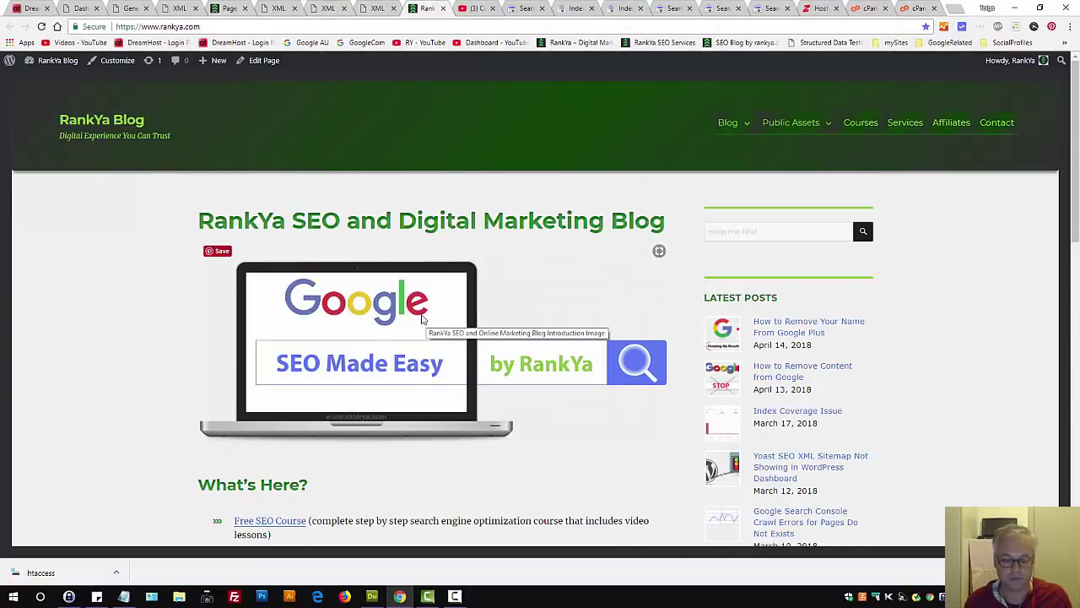
pyautogui.hotkey('ctrl', 'u')
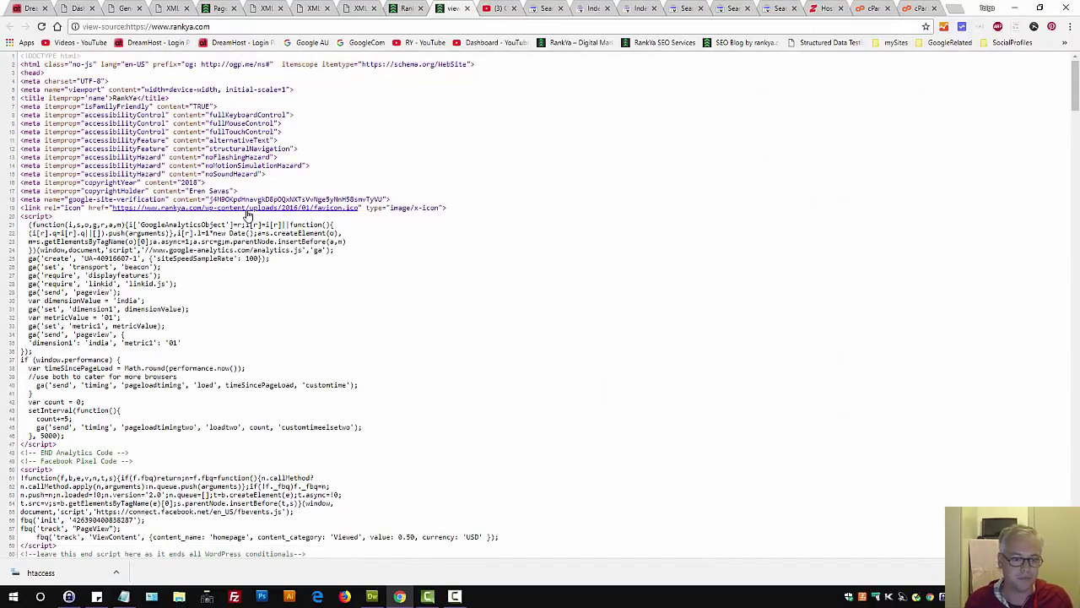
pyautogui.click(246, 211)
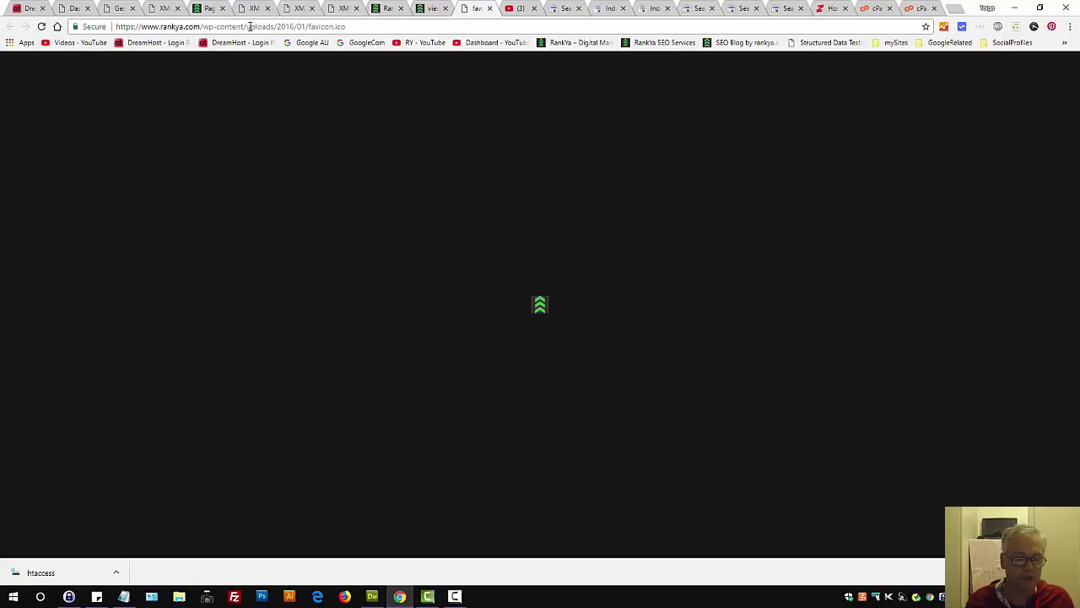
pyautogui.click(430, 8)
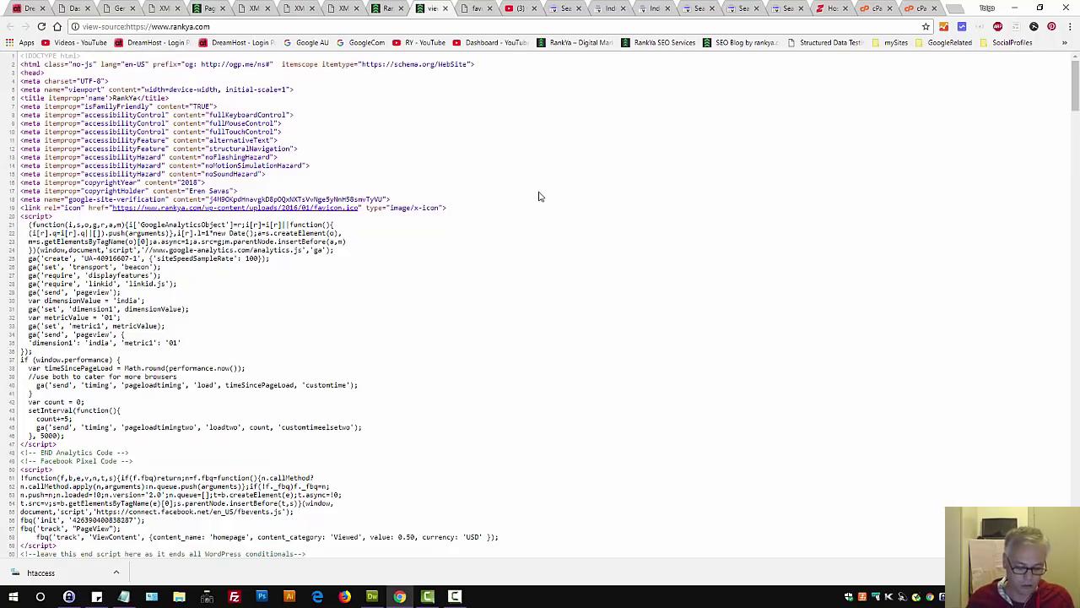
# Search the page source for "theme" and open the rankya theme's style.css in a new tab.
pyautogui.hotkey('ctrl', 'f')
pyautogui.write('theme')
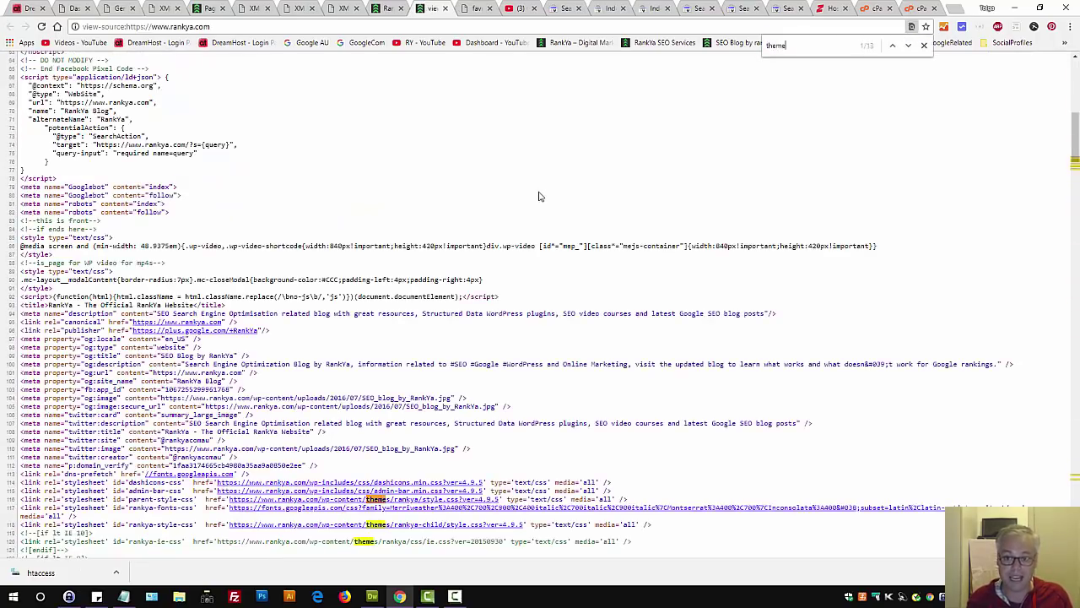
pyautogui.middleClick(389, 500)
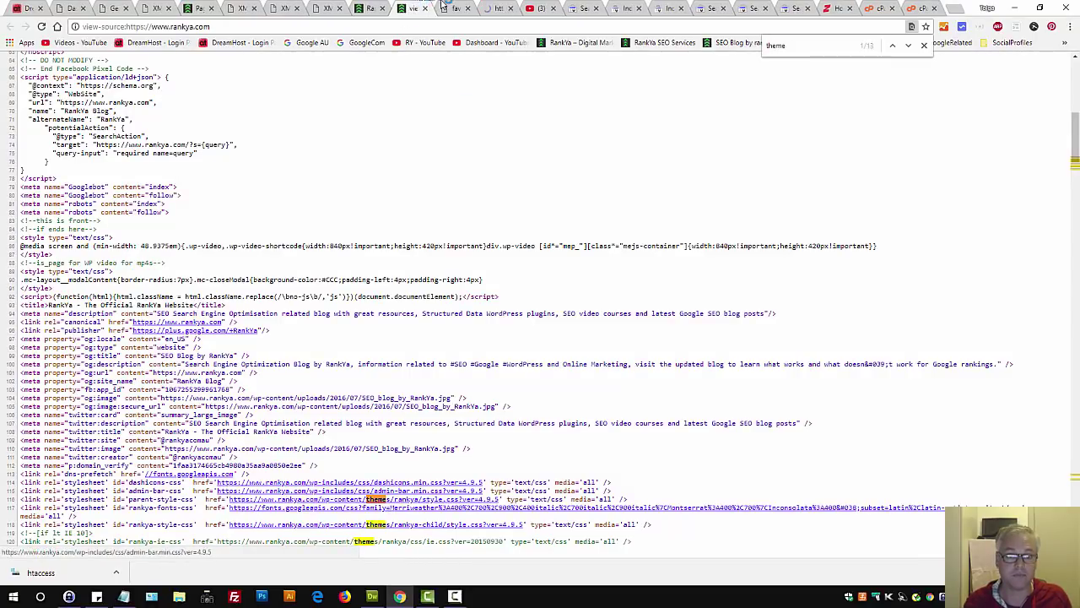
pyautogui.click(493, 8)
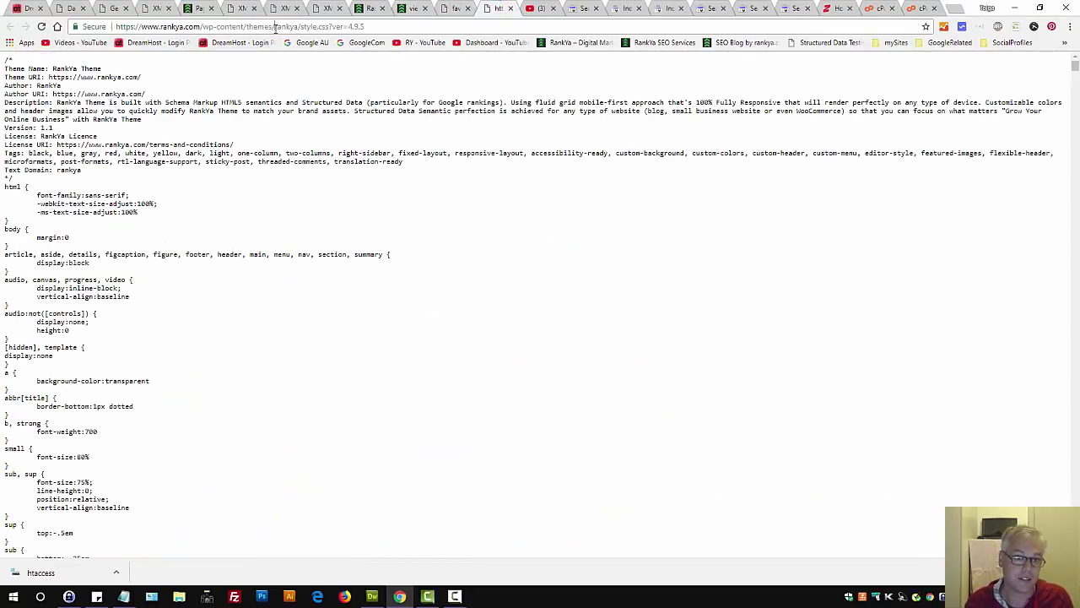
# Shorten the stylesheet address to the rankya theme folder and highlight its path /wp-content/themes/rankya/.
pyautogui.moveTo(275, 28); pyautogui.dragTo(366, 27)
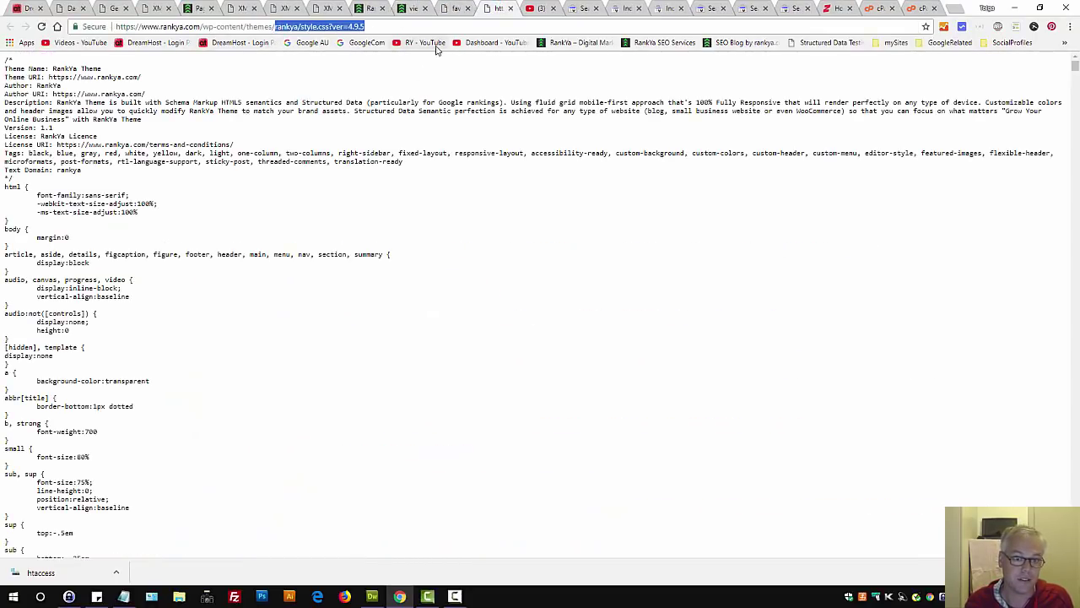
pyautogui.click(302, 27)
pyautogui.moveTo(302, 27); pyautogui.dragTo(367, 27)
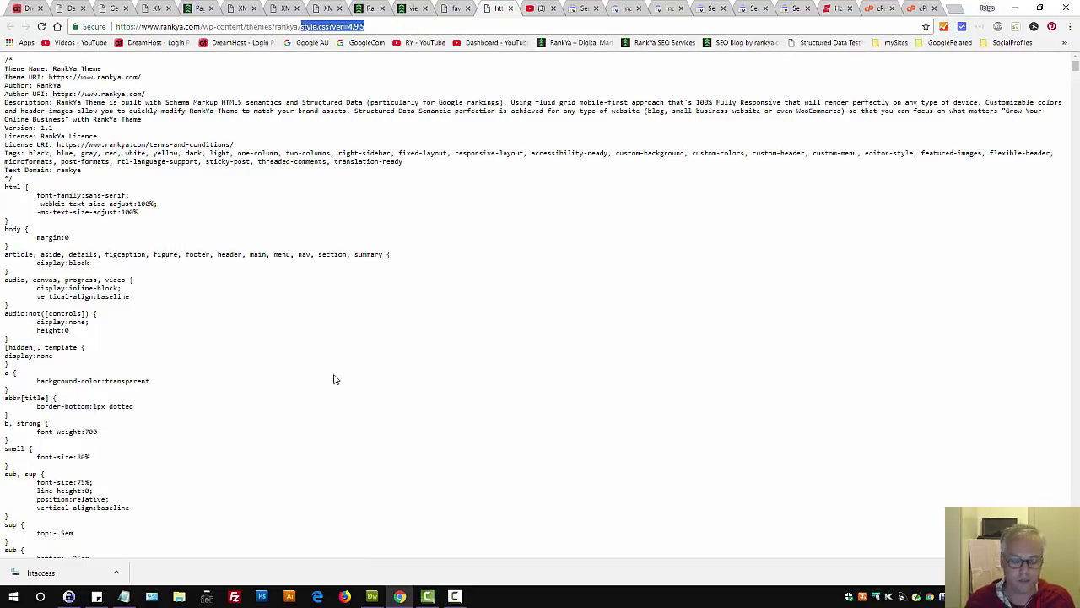
pyautogui.press('BackSpace')
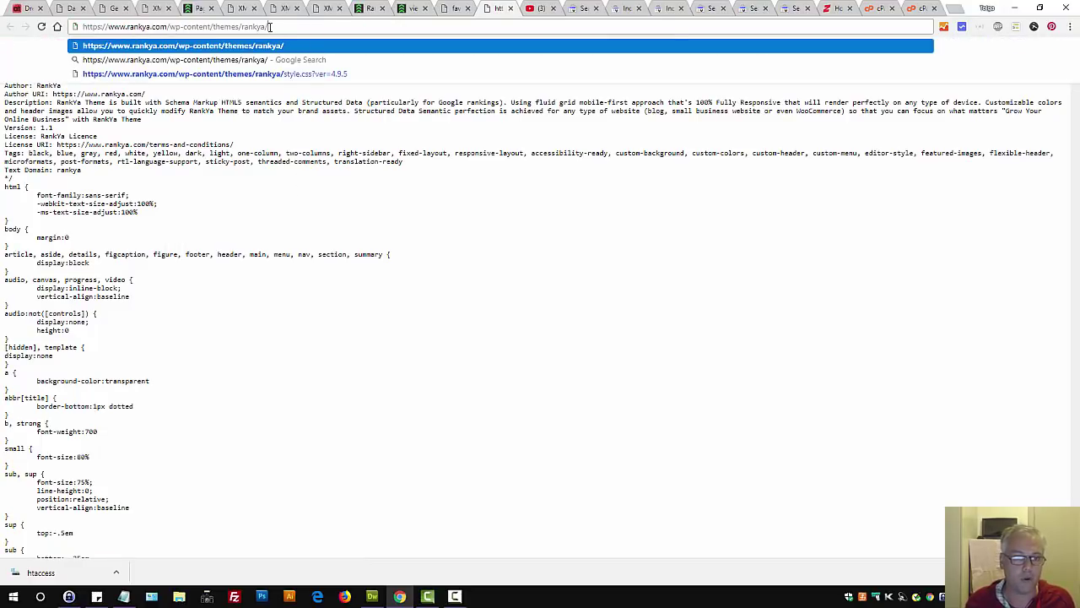
pyautogui.moveTo(270, 27); pyautogui.dragTo(169, 27)
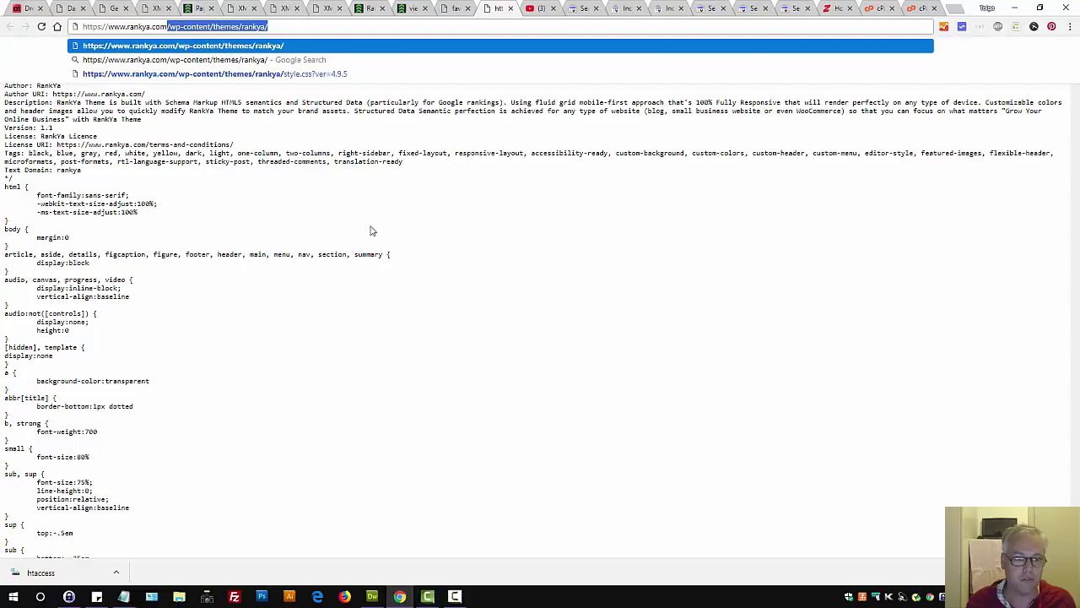
pyautogui.click(535, 316)
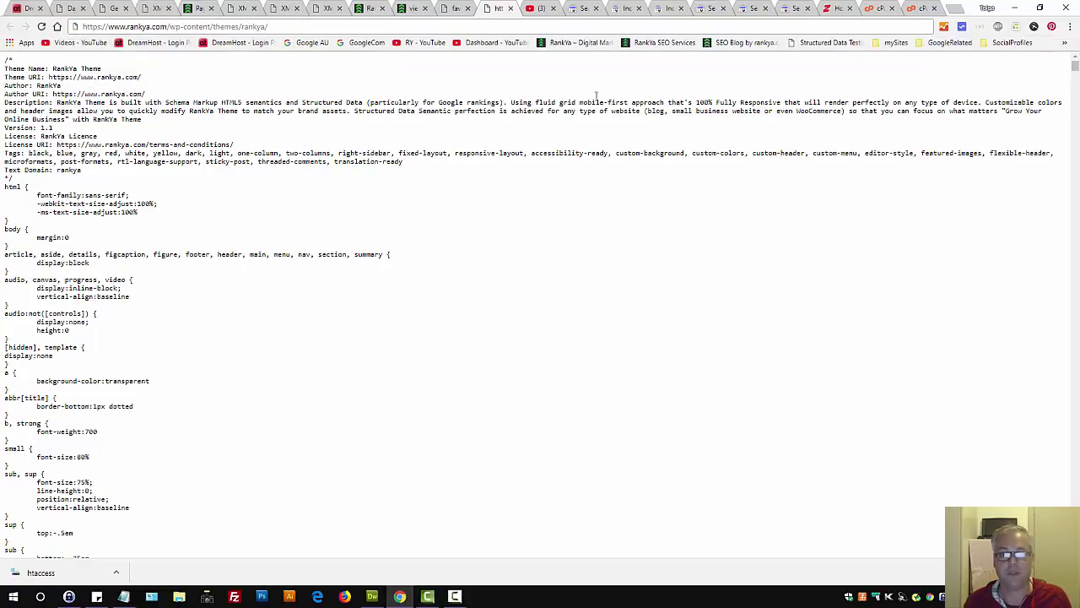
# Return to the robots.txt editor and add "disallow: /wp-content/themes/rankya/" below the wp-includes rule.
pyautogui.click(371, 8)
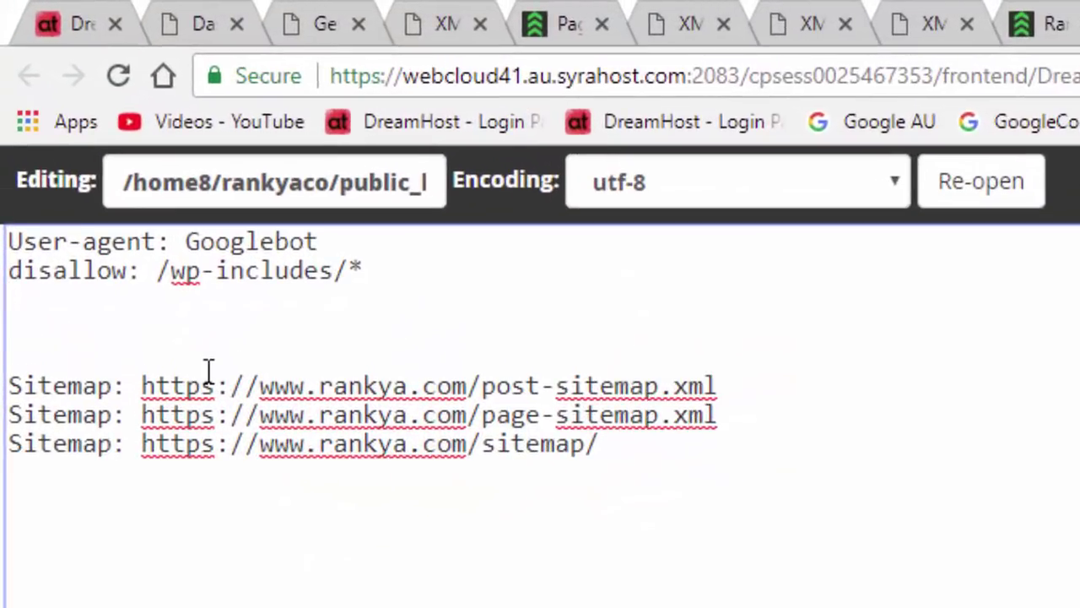
pyautogui.write('disallow:')
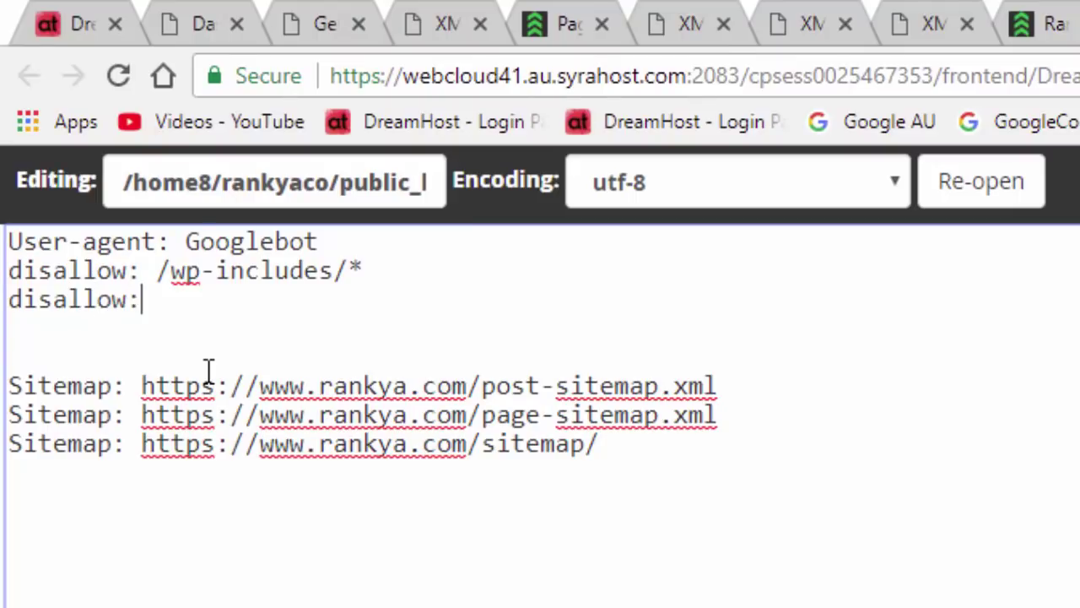
pyautogui.write('/wp-content/themes/rankya/')
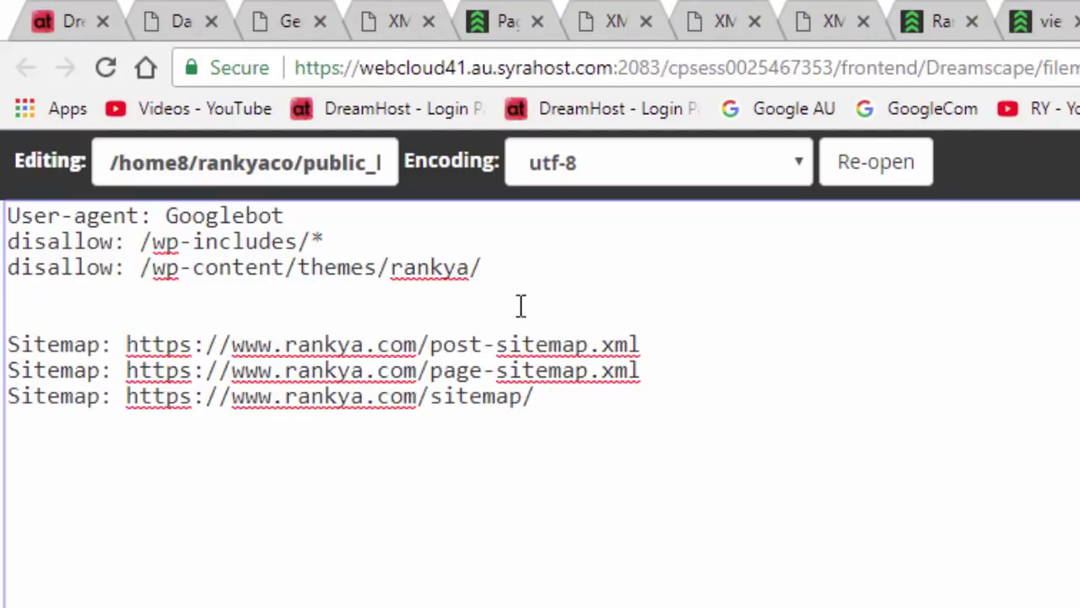
# Duplicate the Googlebot block with both disallow rules below the original, separated by a blank line.
pyautogui.moveTo(512, 267); pyautogui.dragTo(8, 234)
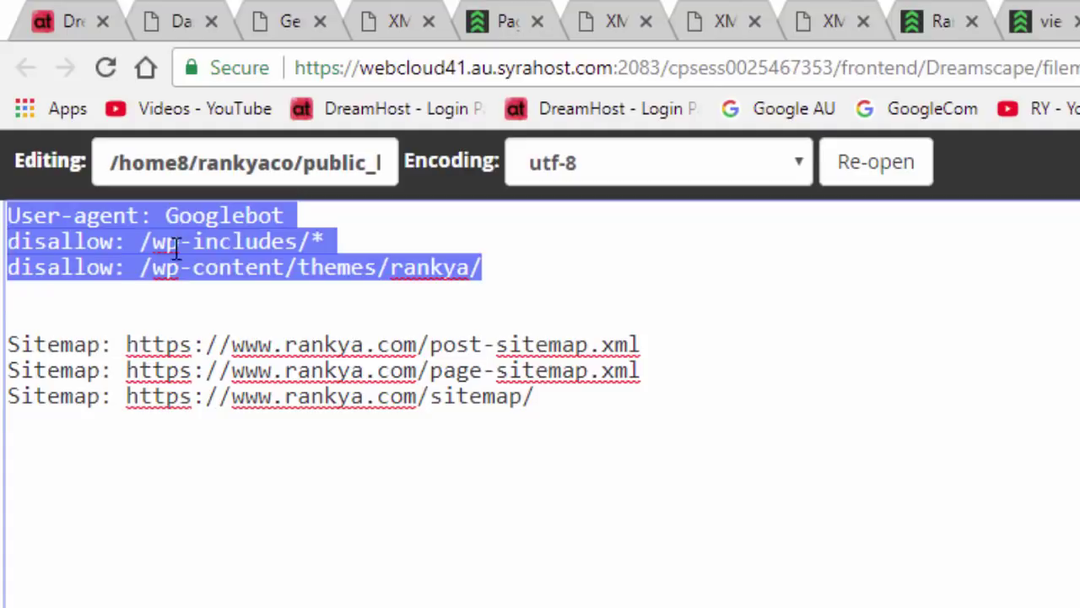
pyautogui.press('Right')
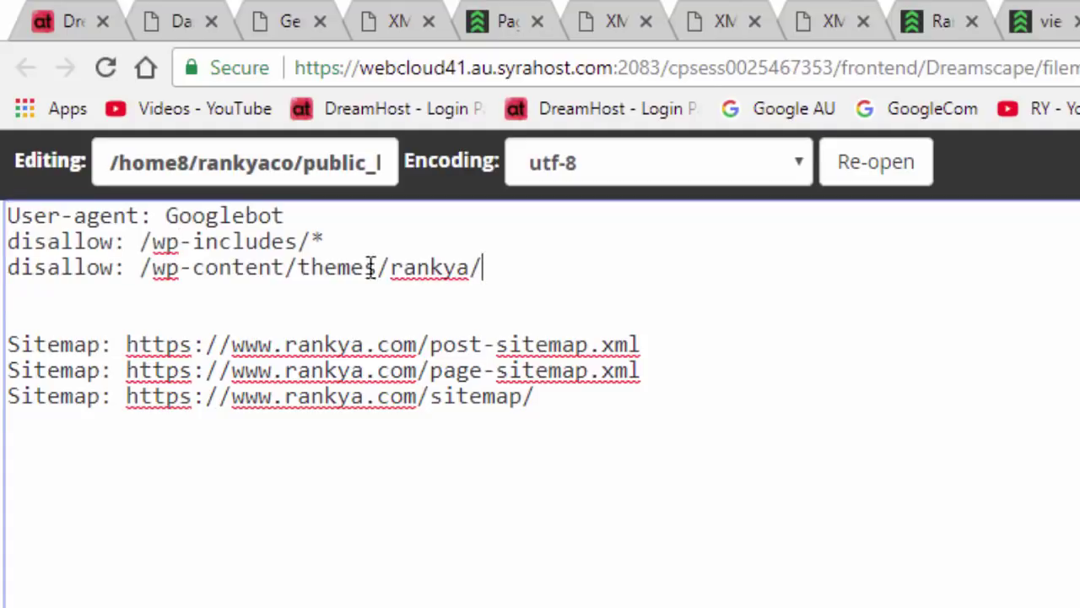
pyautogui.moveTo(515, 268); pyautogui.dragTo(5, 245)
pyautogui.hotkey('ctrl', 'c')
pyautogui.click(525, 282)
pyautogui.press('Return')
pyautogui.press('Return')
pyautogui.hotkey('ctrl', 'v')
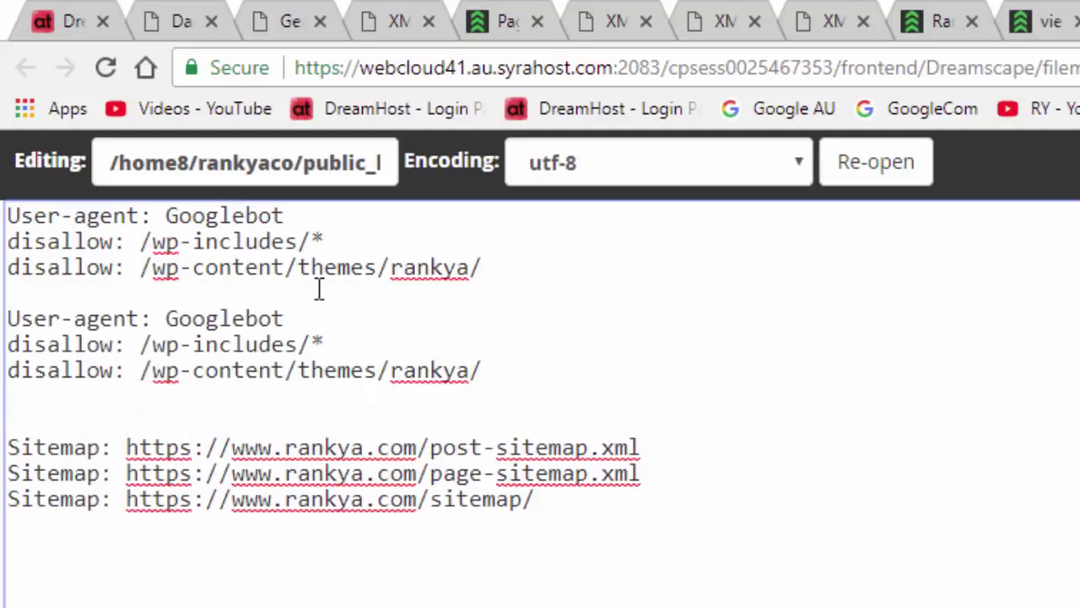
# Change the user agent of the second rule block to *.
pyautogui.moveTo(503, 372); pyautogui.dragTo(45, 321)
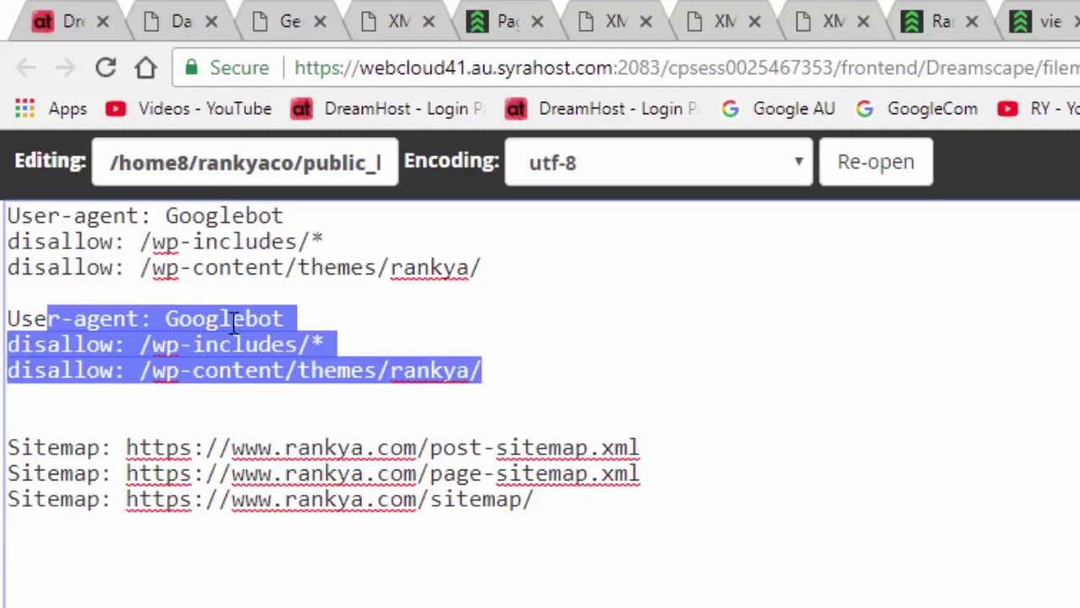
pyautogui.click(230, 323)
pyautogui.doubleClick(226, 323)
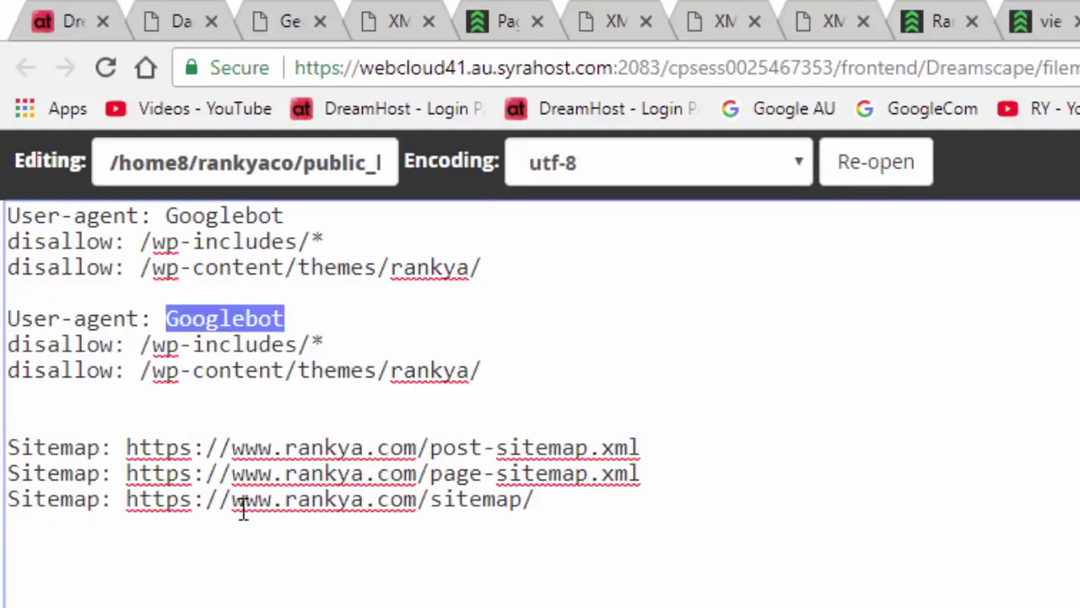
pyautogui.write('*')
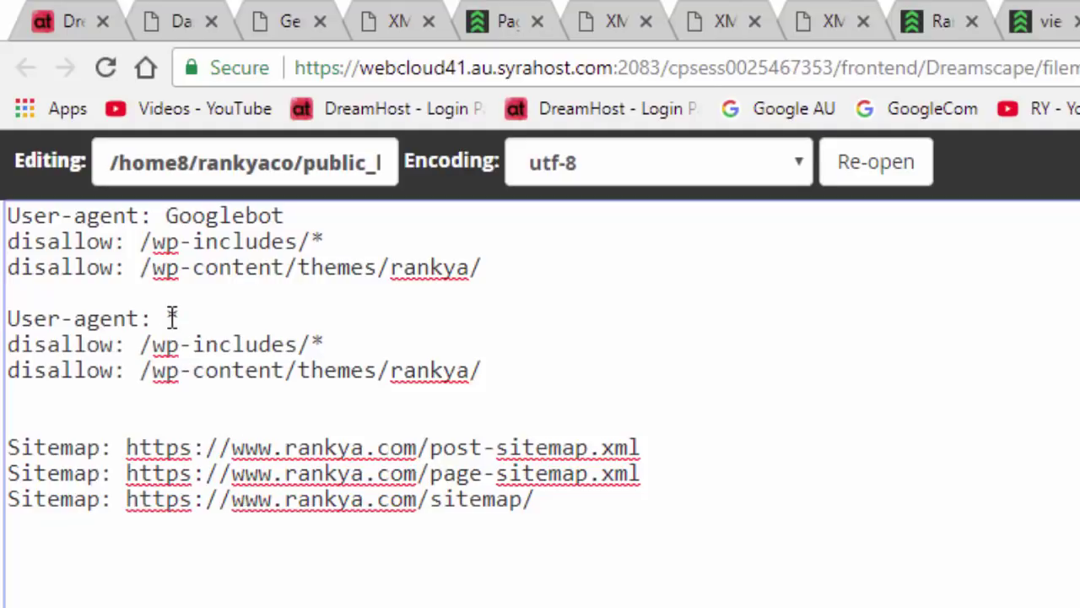
# Review the first block's Googlebot user agent and its disallow rules for wp-includes and the rankya theme folder.
pyautogui.moveTo(315, 212); pyautogui.dragTo(7, 219)
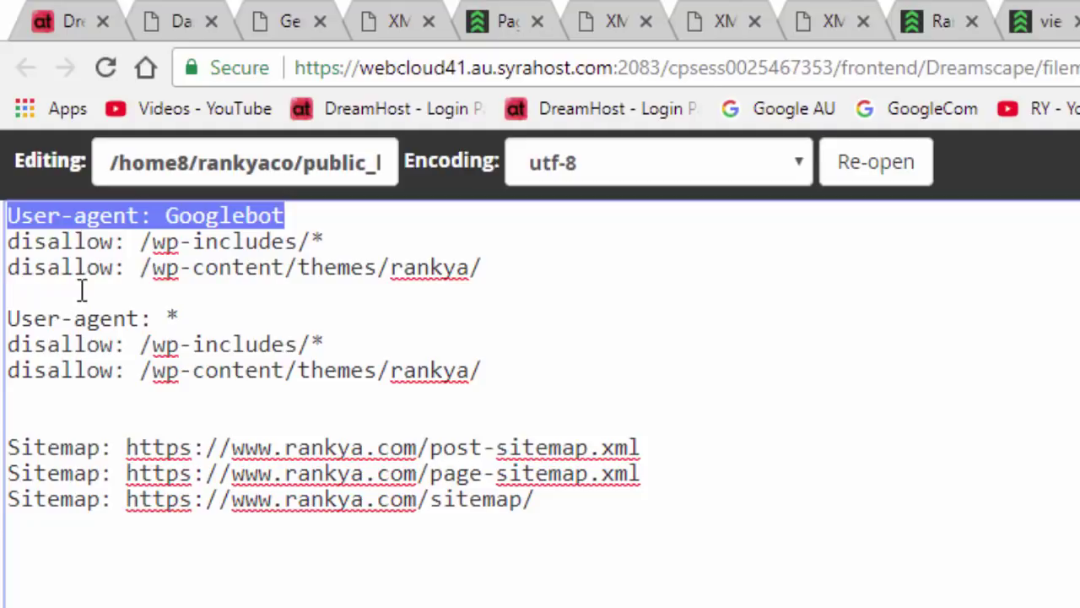
pyautogui.moveTo(139, 242); pyautogui.dragTo(331, 243)
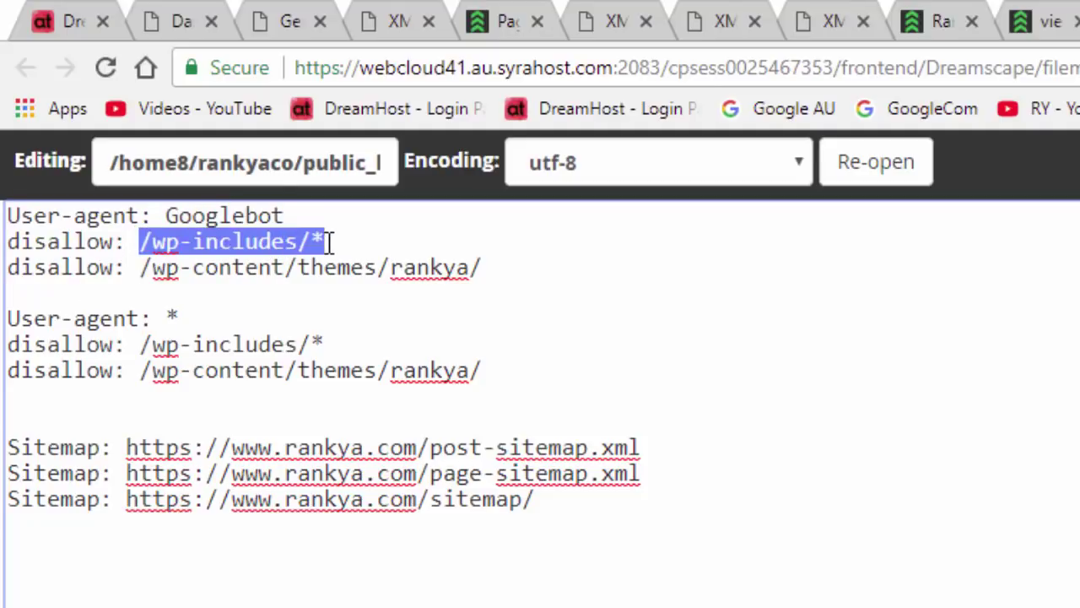
pyautogui.click(377, 268)
pyautogui.click(120, 268)
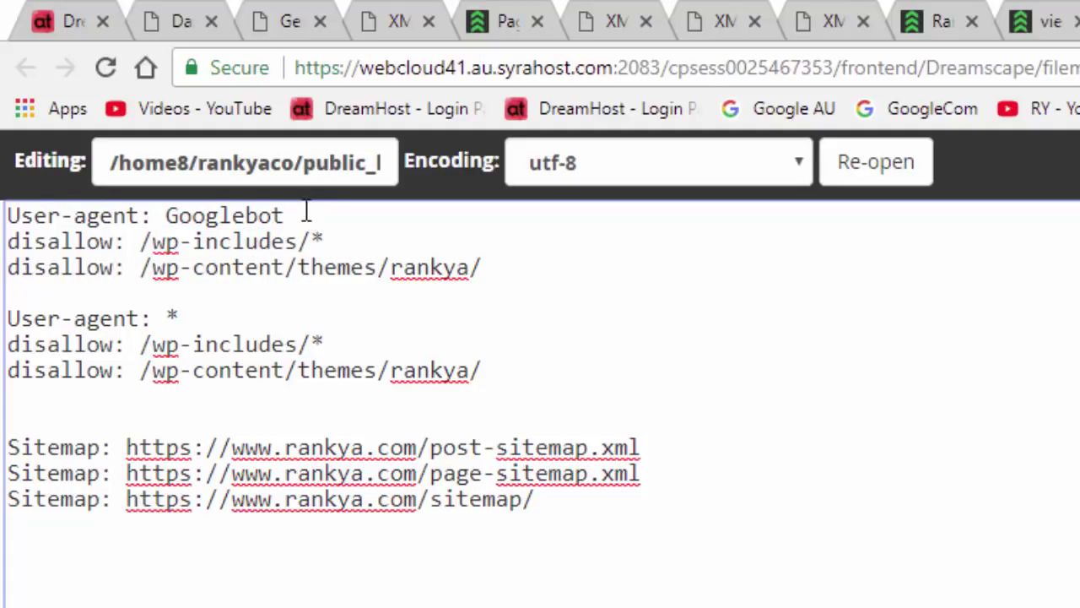
pyautogui.moveTo(306, 212); pyautogui.dragTo(4, 218)
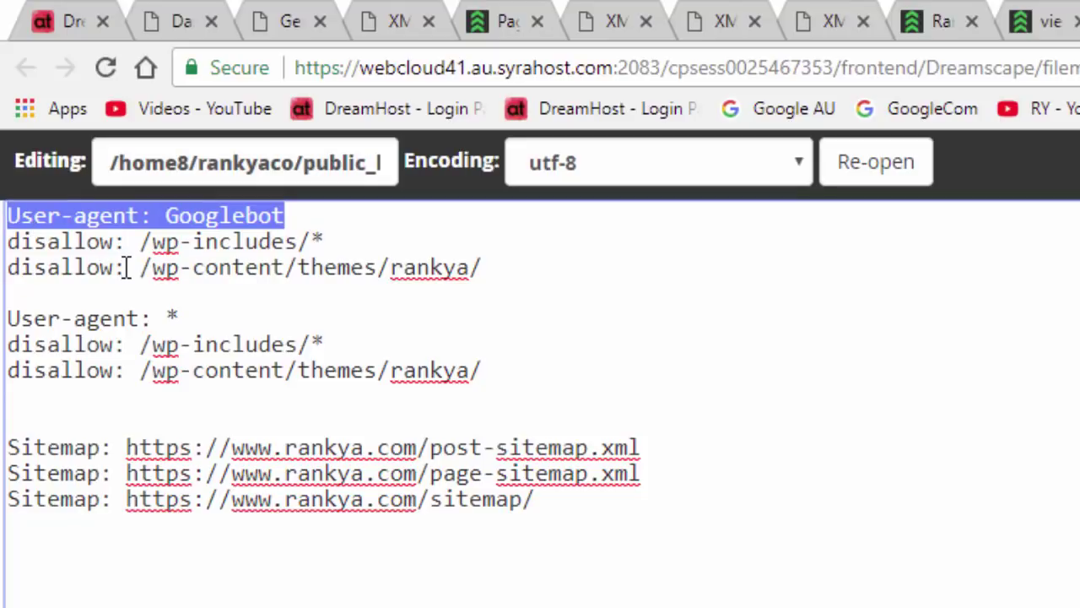
pyautogui.moveTo(125, 267); pyautogui.dragTo(12, 287)
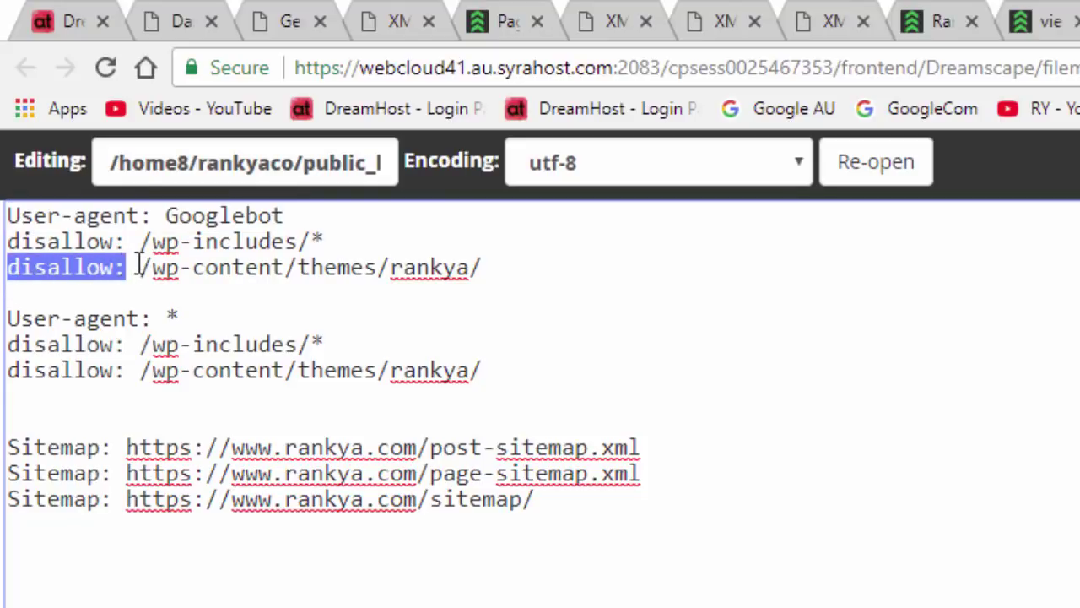
pyautogui.moveTo(138, 266); pyautogui.dragTo(530, 270)
pyautogui.click(527, 277)
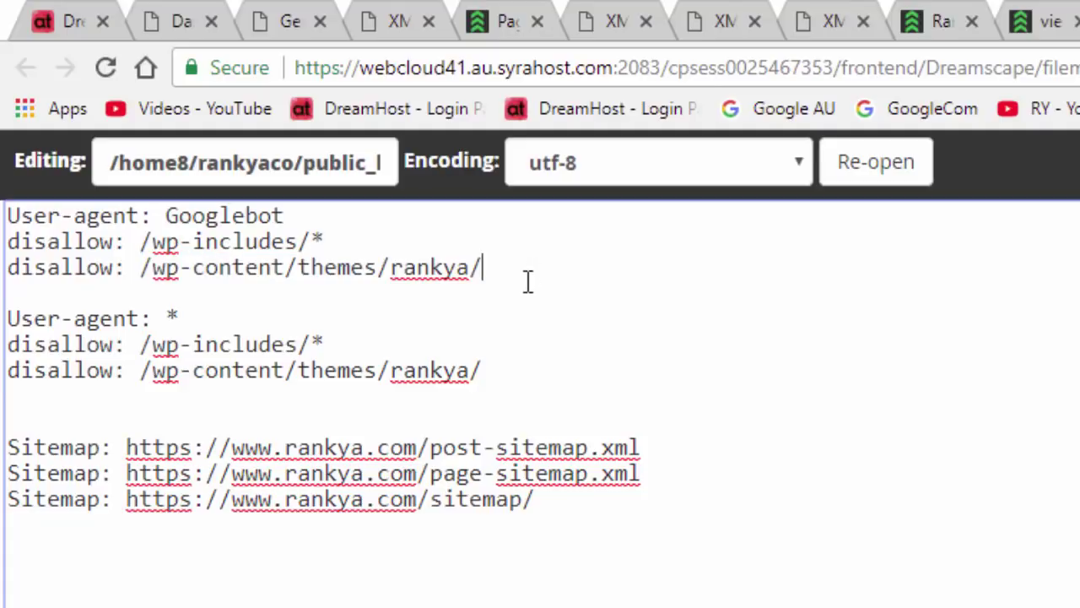
# Add a * wildcard to the end of the rankya theme disallow rule in the Googlebot block.
pyautogui.write('*')
# Examine the user-agent line of the second rule block and its * wildcard.
pyautogui.click(227, 319)
pyautogui.keyDown('shift'); pyautogui.click(8, 318); pyautogui.keyUp('shift')
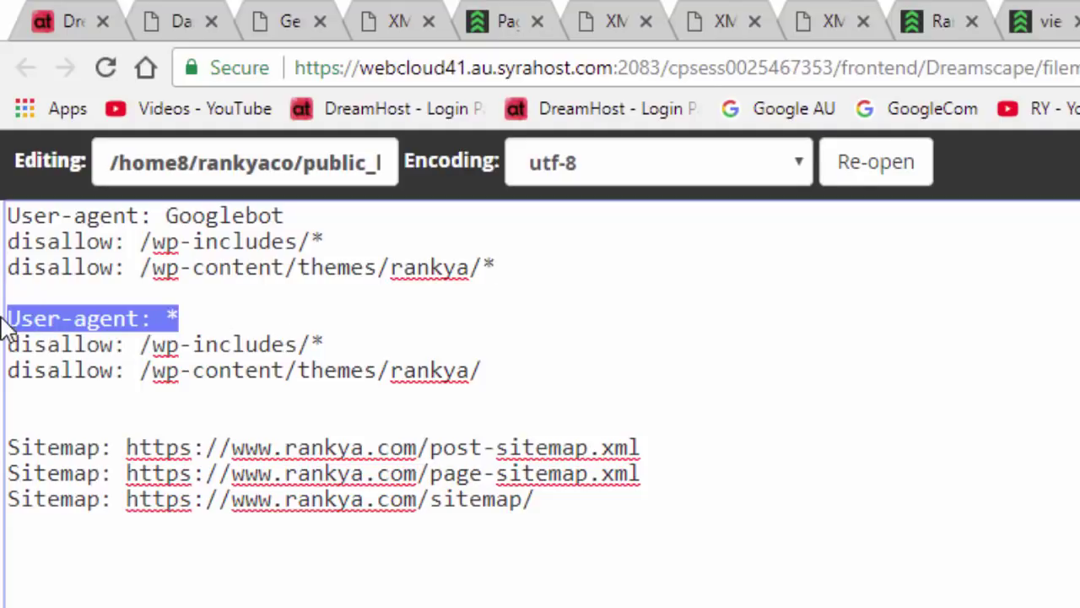
pyautogui.click(154, 318)
pyautogui.moveTo(167, 317); pyautogui.dragTo(7, 318)
pyautogui.click(258, 310)
pyautogui.click(144, 318)
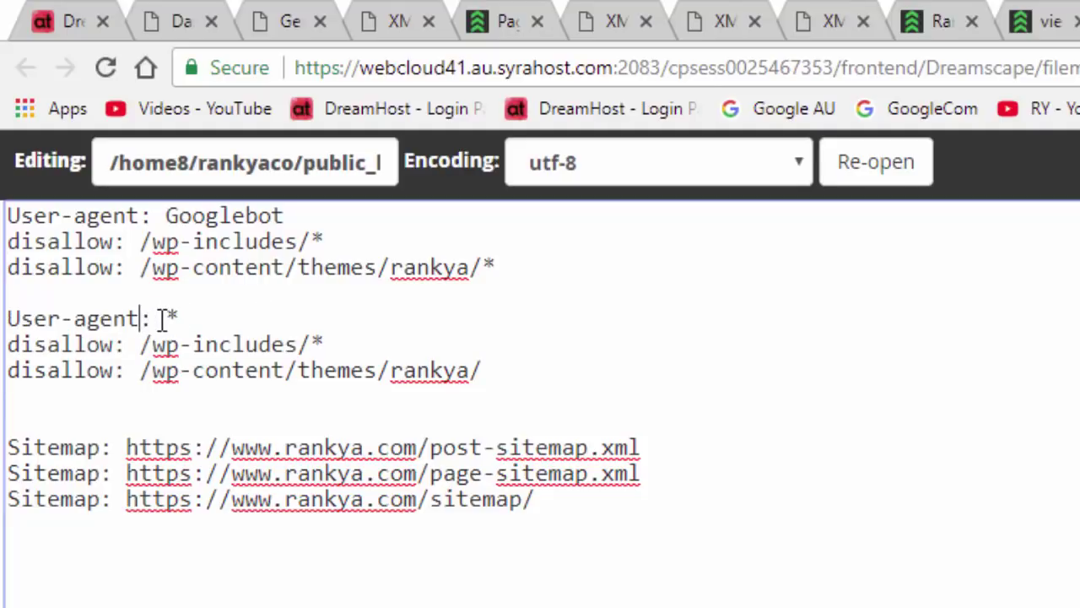
pyautogui.moveTo(165, 317); pyautogui.dragTo(184, 318)
pyautogui.click(251, 311)
pyautogui.moveTo(194, 319); pyautogui.dragTo(7, 319)
pyautogui.click(232, 324)
# Examine the second block's wp-includes disallow rule, including its directive, leading slash, trailing slash and wildcard.
pyautogui.moveTo(123, 344); pyautogui.dragTo(9, 344)
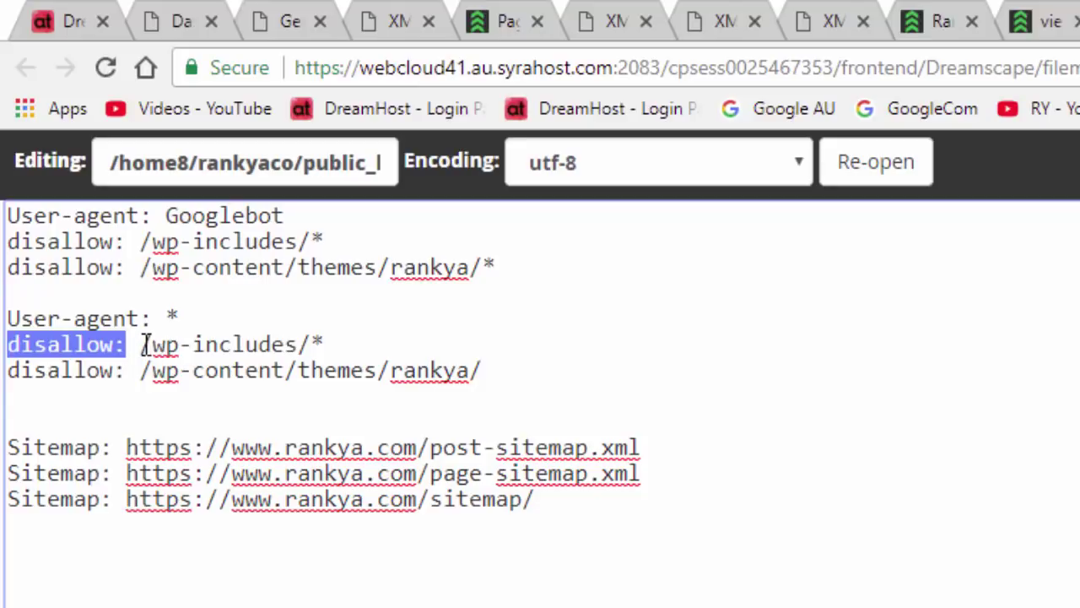
pyautogui.moveTo(141, 344); pyautogui.dragTo(323, 342)
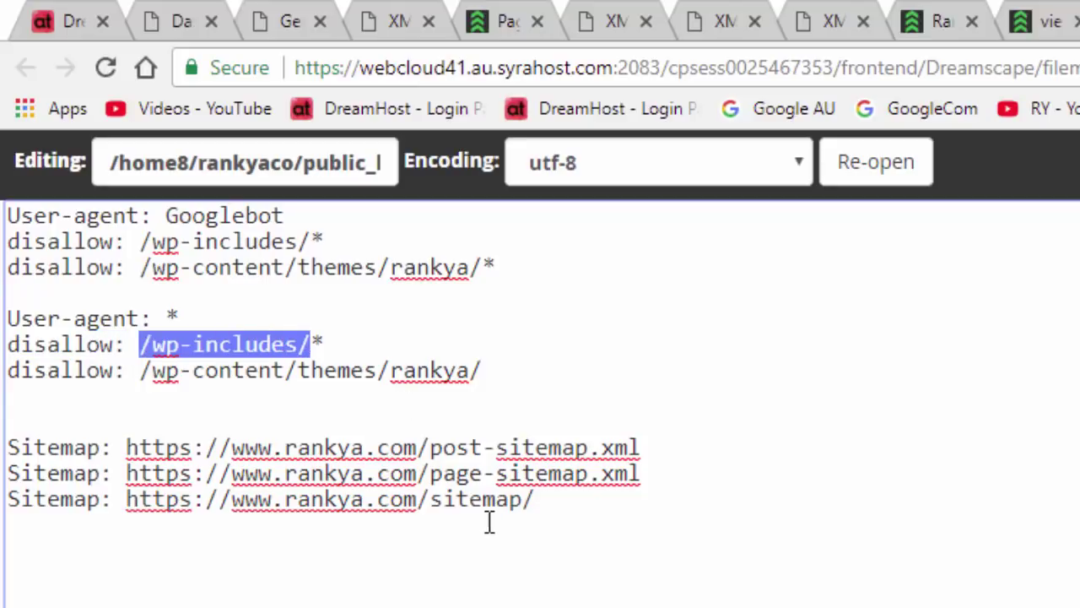
pyautogui.click(304, 345)
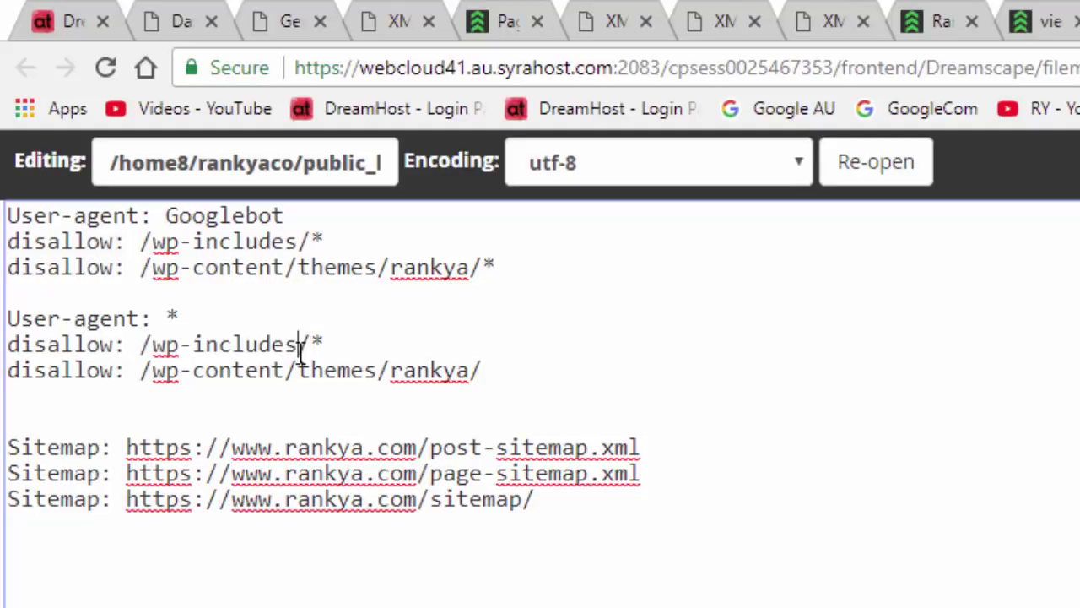
pyautogui.moveTo(140, 344); pyautogui.dragTo(153, 344)
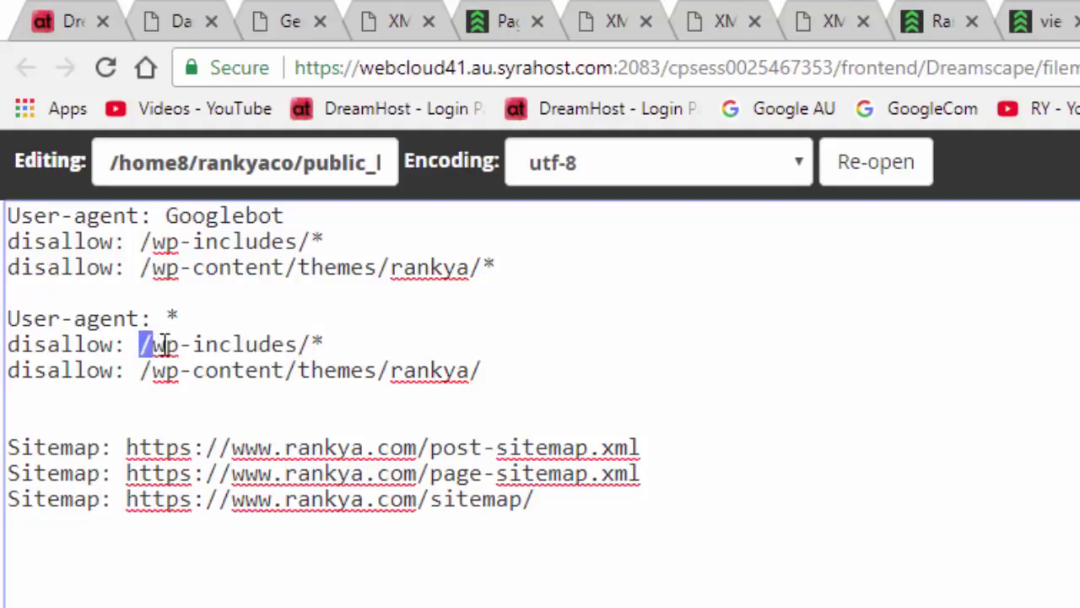
pyautogui.click(304, 344)
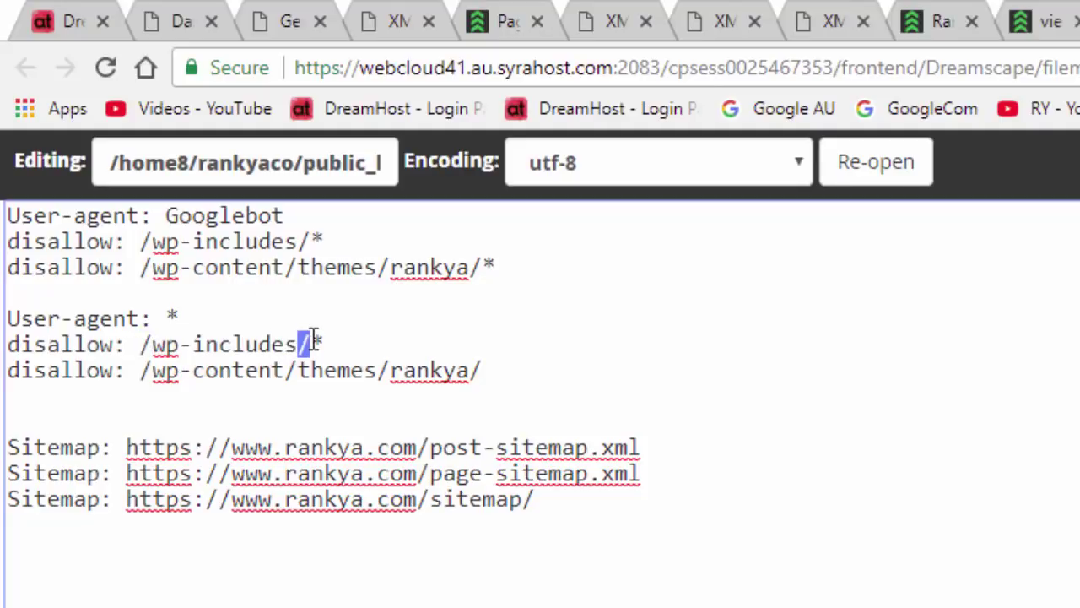
pyautogui.press('Left')
pyautogui.press('Left')
pyautogui.press('Left')
pyautogui.doubleClick(318, 342)
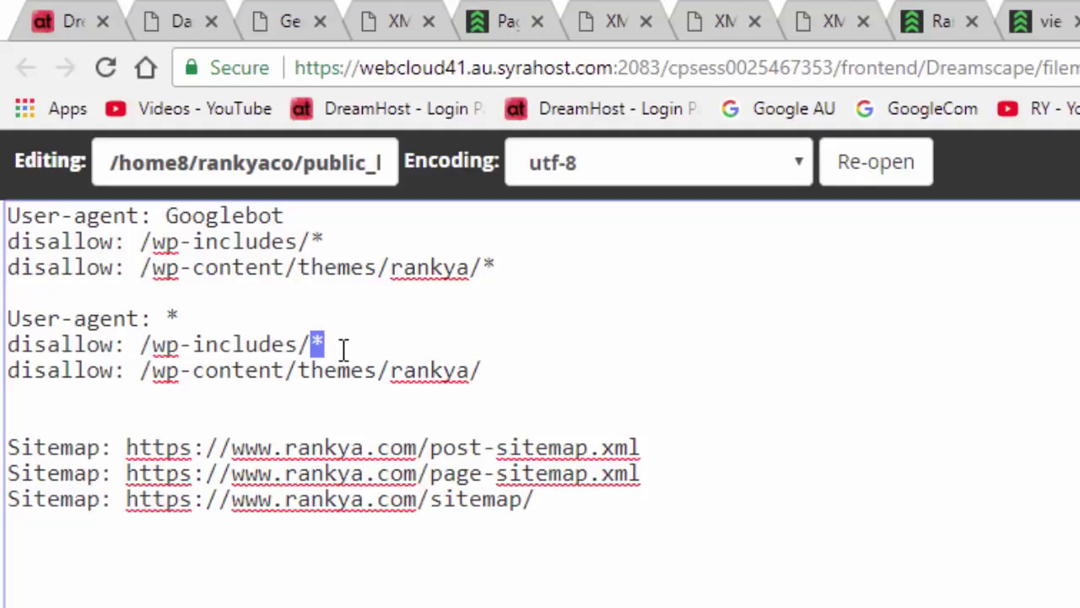
# Add a * wildcard to the end of the /wp-content/themes/rankya/ disallow rule in the second block.
pyautogui.moveTo(125, 370); pyautogui.dragTo(7, 378)
pyautogui.moveTo(140, 370); pyautogui.dragTo(462, 373)
pyautogui.click(510, 373)
pyautogui.write('*')
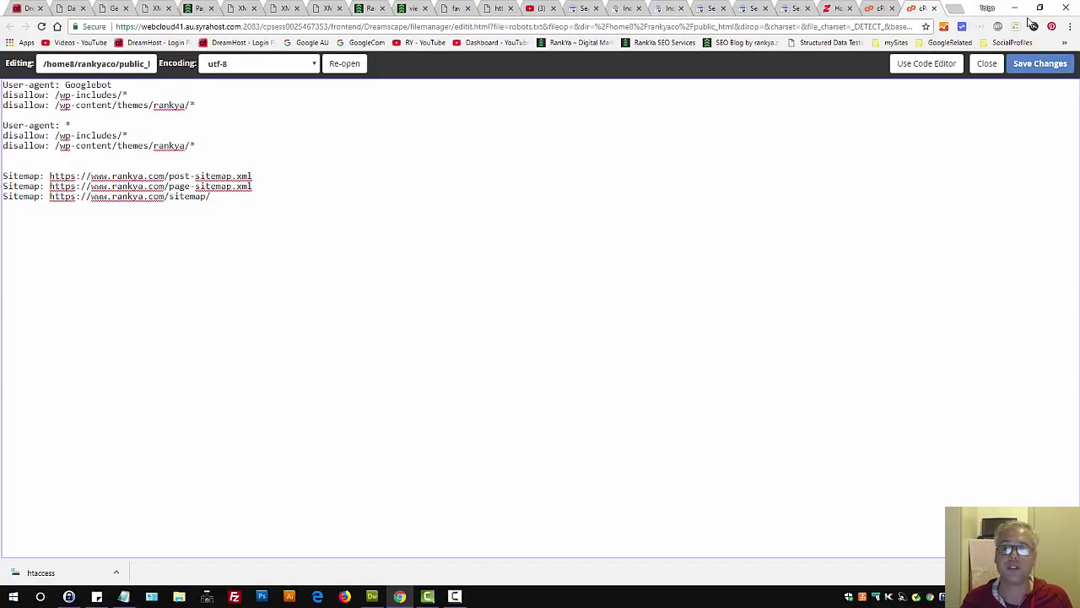
# Close the robots.txt draft without saving, glance at the Server errors (5xx) report, and reopen robots.txt from public_html for editing.
pyautogui.click(934, 9)
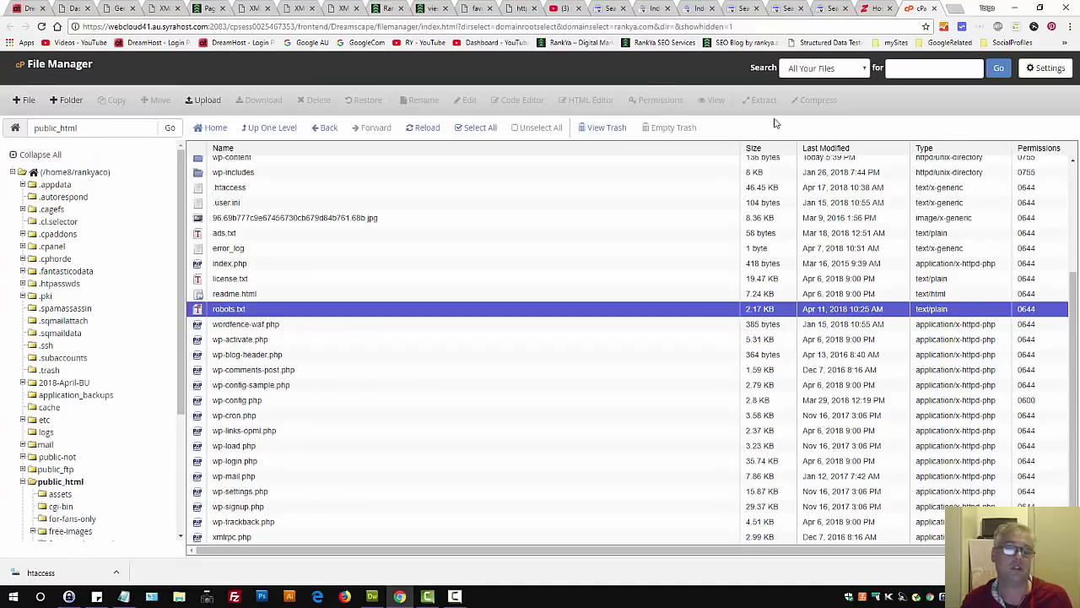
pyautogui.click(696, 9)
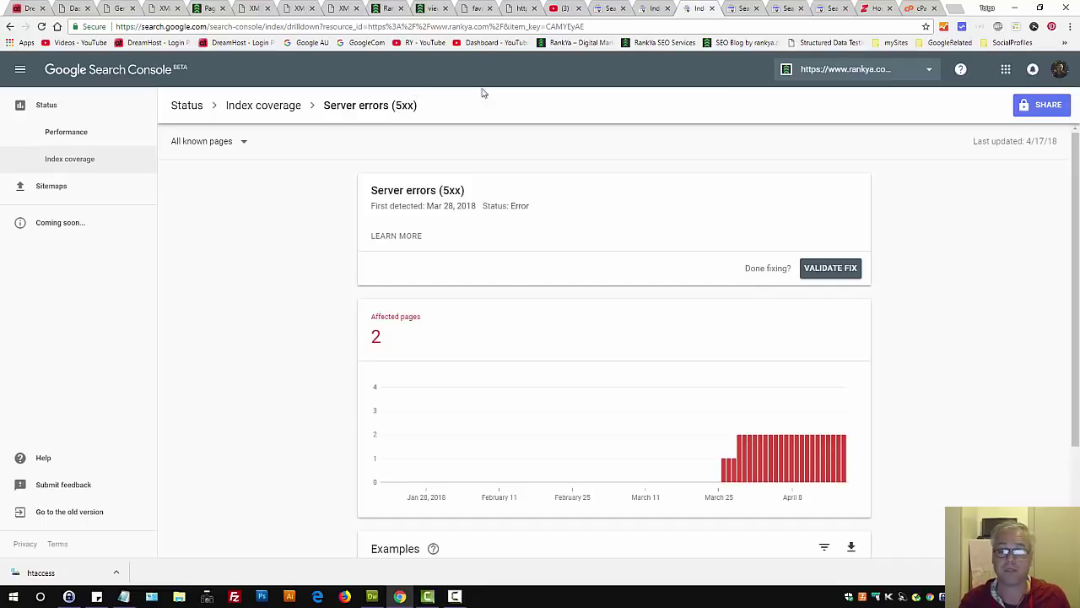
pyautogui.click(912, 8)
pyautogui.rightClick(197, 313)
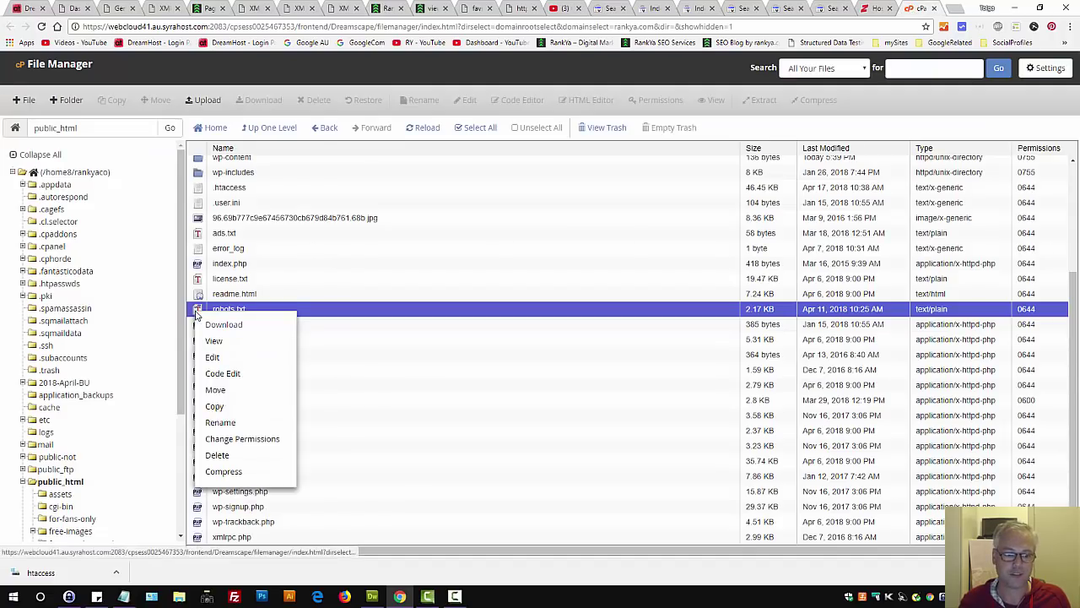
pyautogui.click(218, 358)
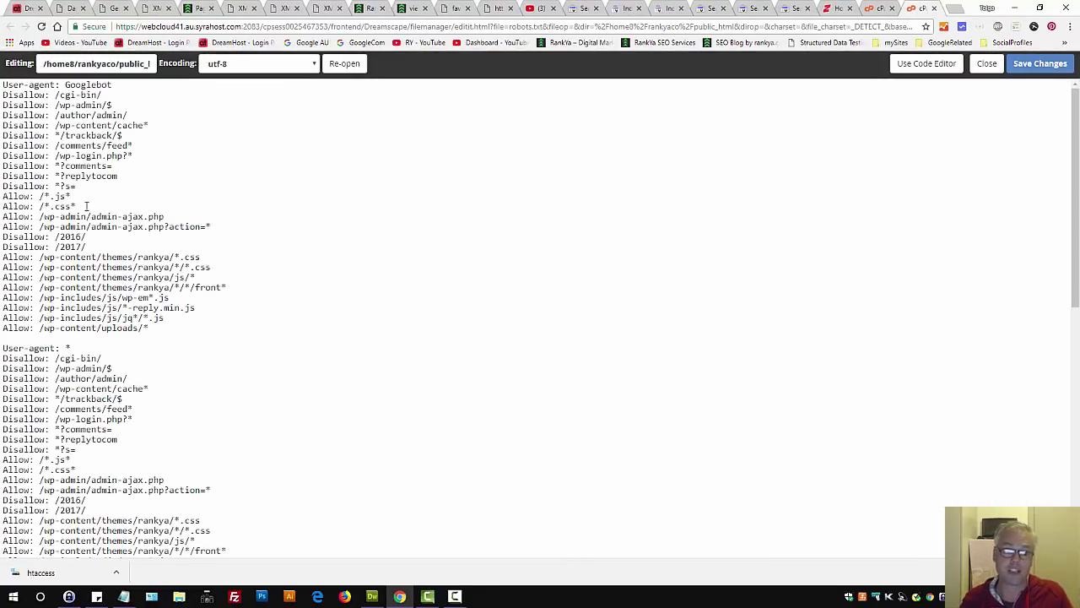
# Examine the Allow rules for .js and .css files in the Googlebot block of robots.txt.
pyautogui.moveTo(86, 206); pyautogui.dragTo(3, 199)
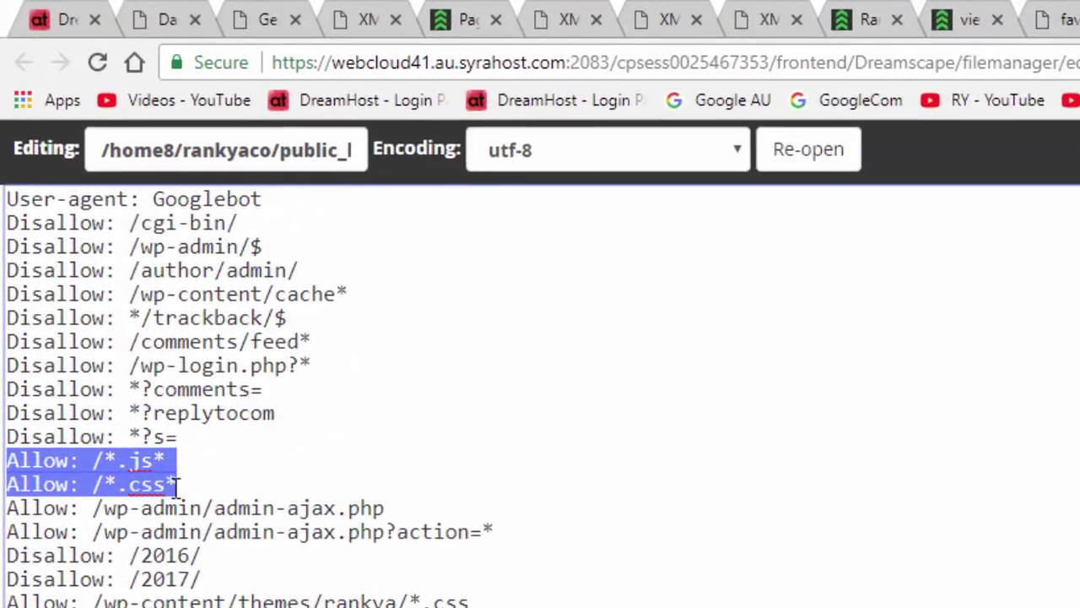
pyautogui.click(177, 484)
pyautogui.moveTo(179, 483); pyautogui.dragTo(5, 471)
pyautogui.click(212, 493)
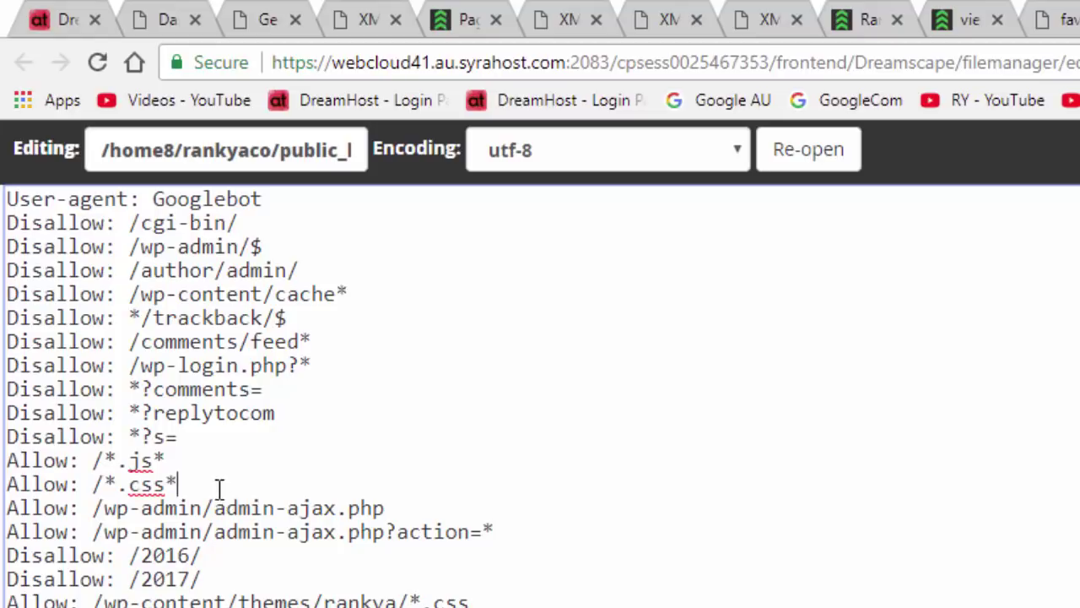
# Open Fetch as Google in Search Console and view the 2/19/18 fetch details for /seo/seo-tutorials-for-beginners-2018/.
pyautogui.click(844, 18)
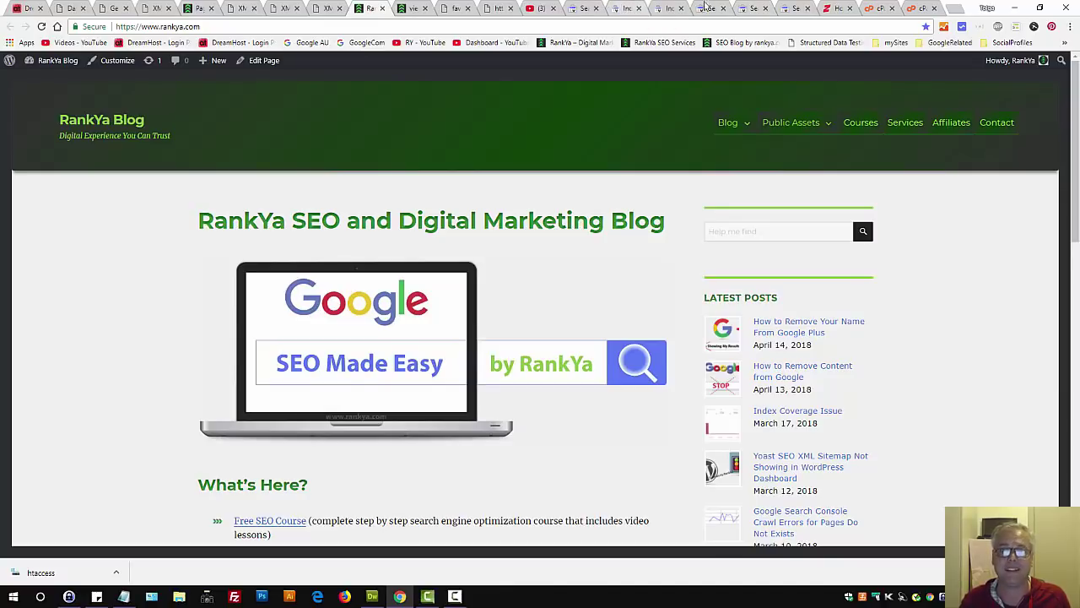
pyautogui.click(714, 8)
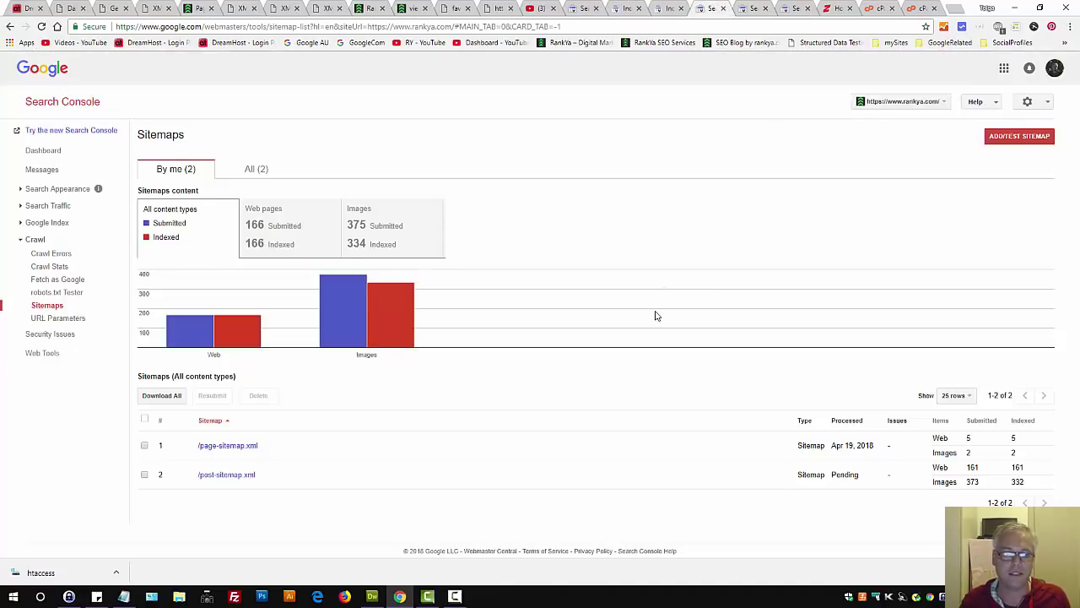
pyautogui.middleClick(52, 294)
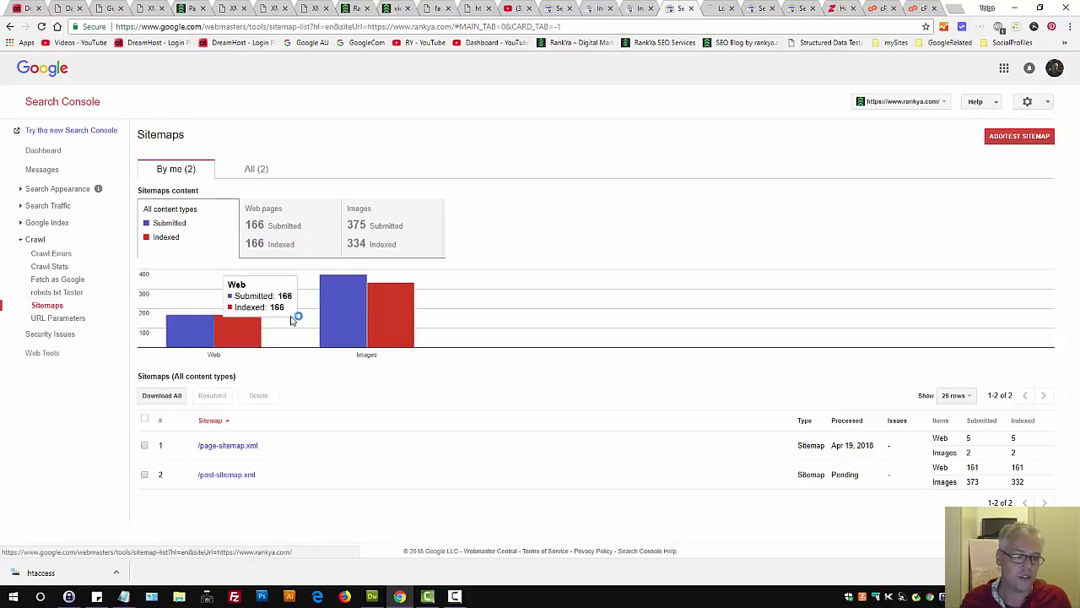
pyautogui.middleClick(73, 280)
pyautogui.click(734, 8)
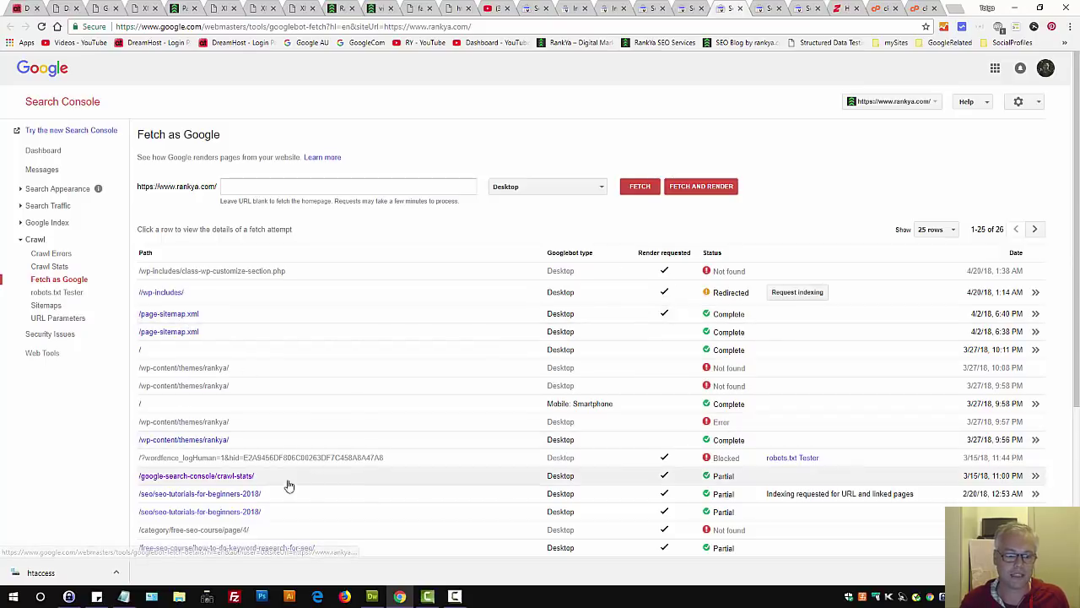
pyautogui.scroll(-2, 296, 475)
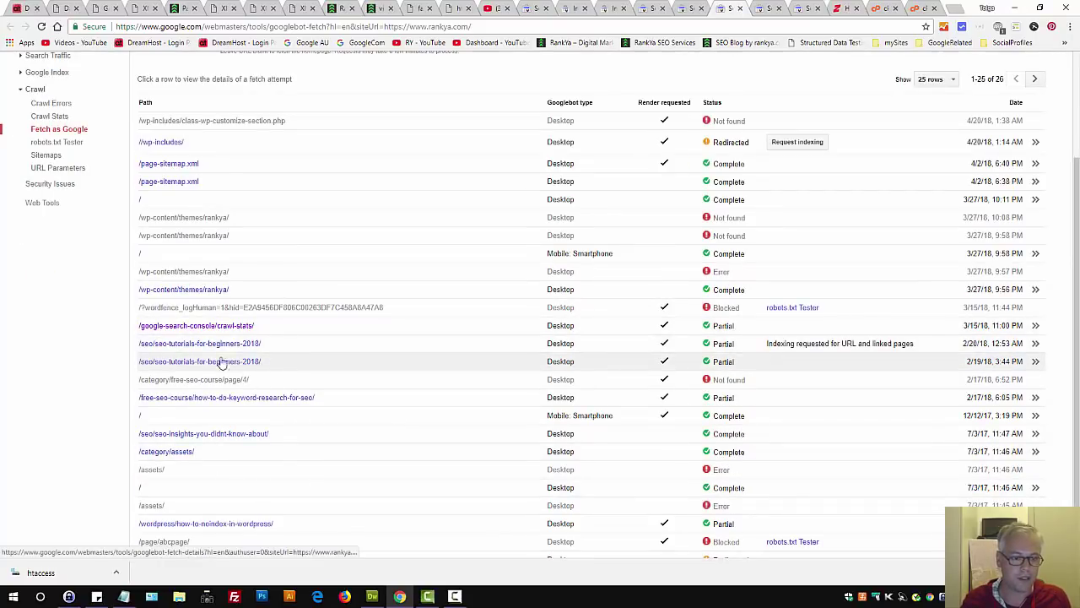
pyautogui.click(187, 363)
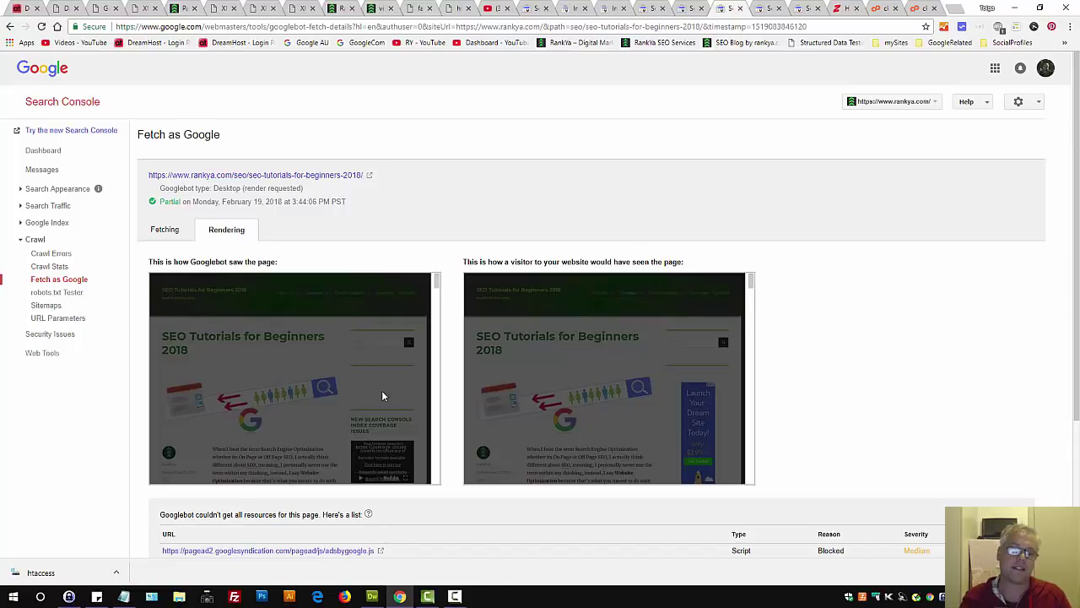
# Compare how Googlebot and a visitor saw the page, and check the list of resources Googlebot couldn't get.
pyautogui.doubleClick(199, 263)
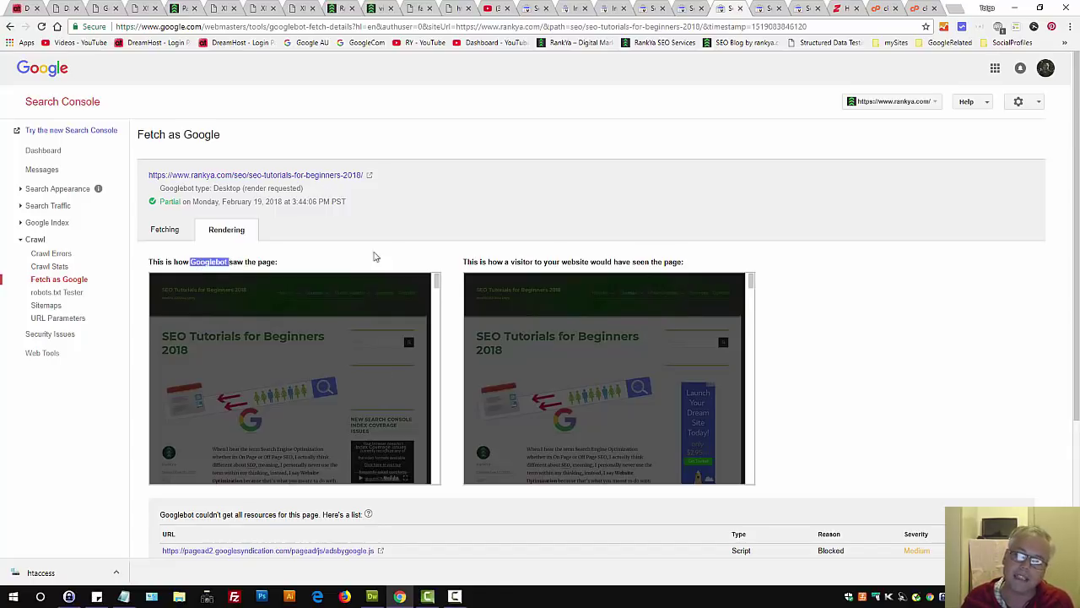
pyautogui.tripleClick(556, 262)
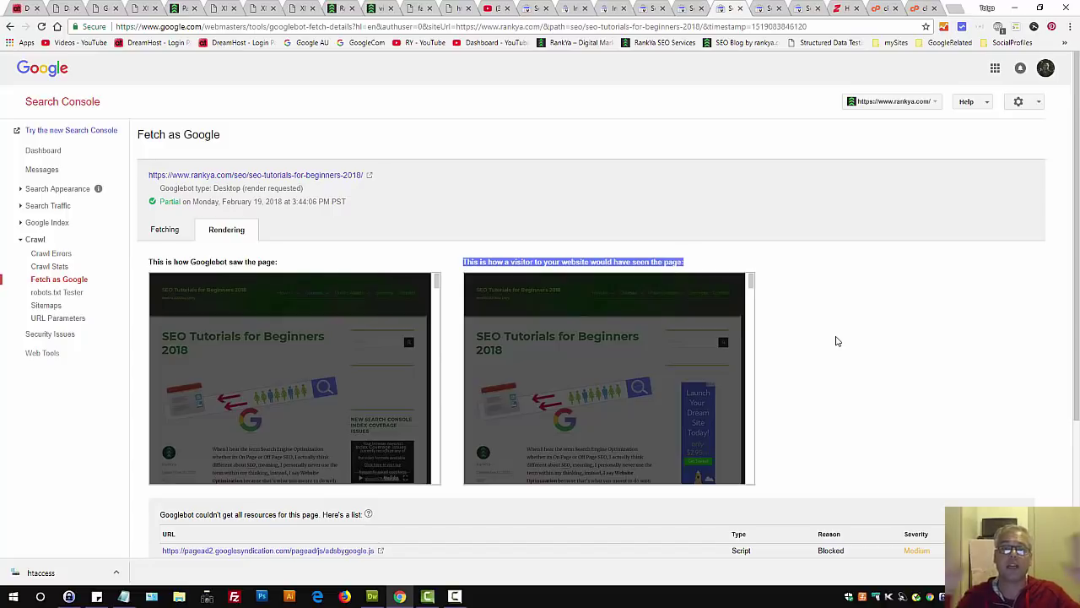
pyautogui.scroll(-3, 837, 341)
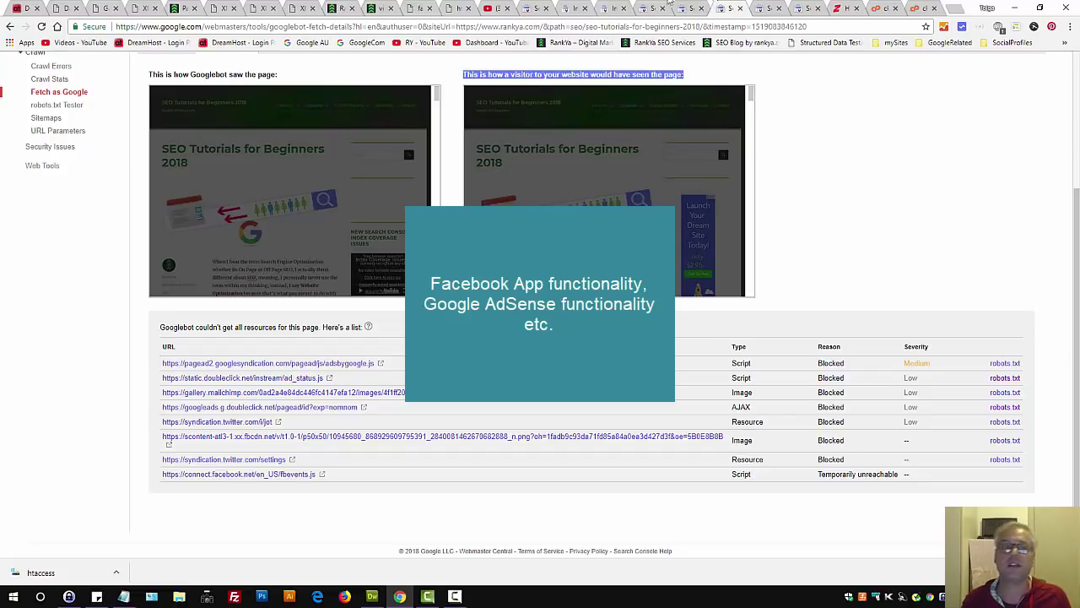
pyautogui.click(825, 231)
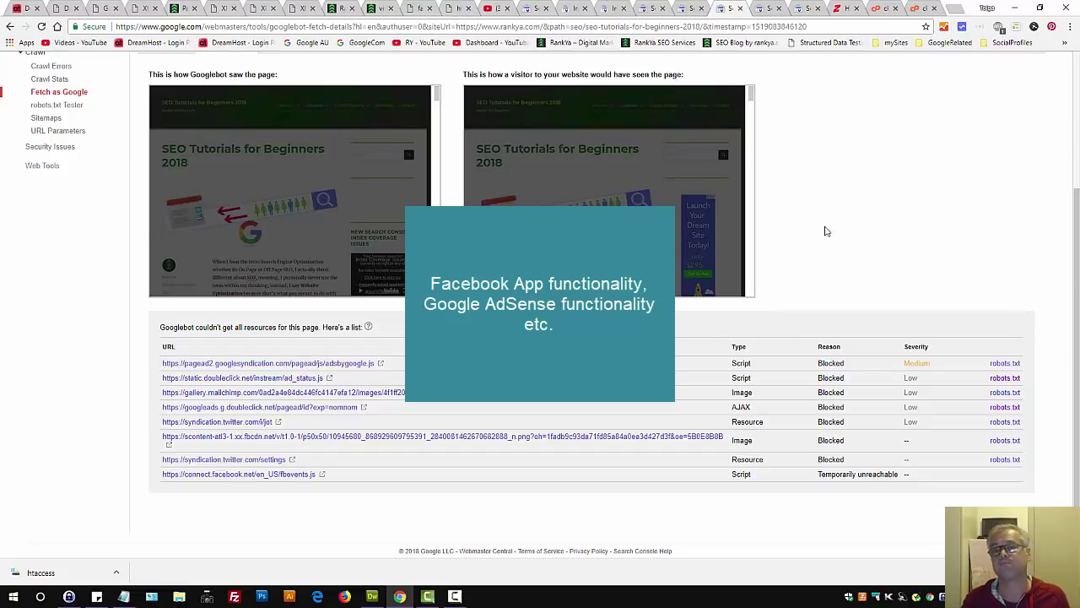
pyautogui.scroll(3, 824, 231)
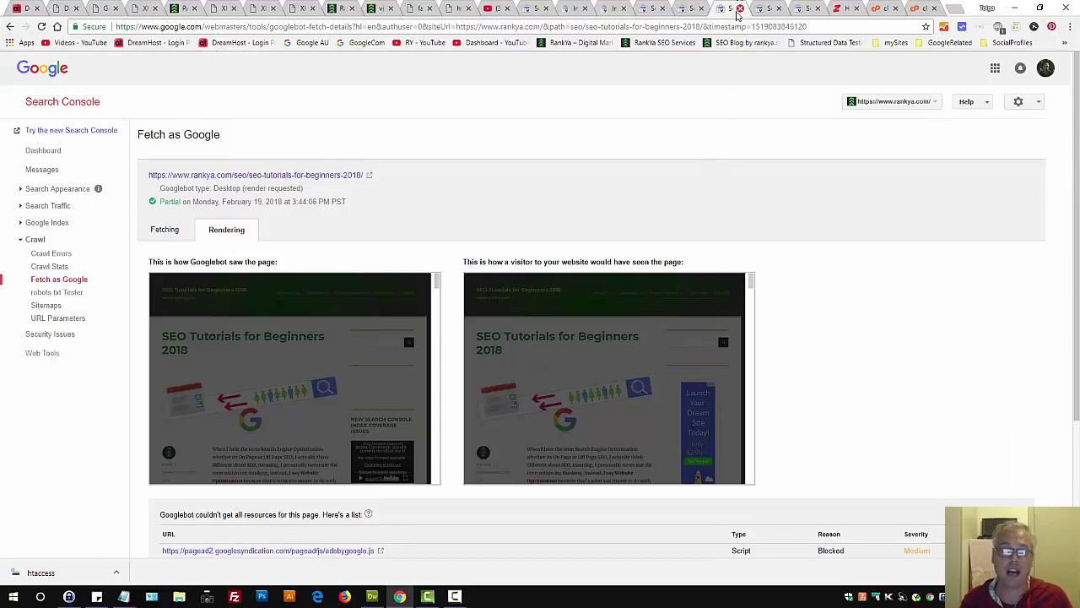
# Return to the open robots.txt file and review the Googlebot block's /*.js* and /*.css* Allow rules again.
pyautogui.click(912, 7)
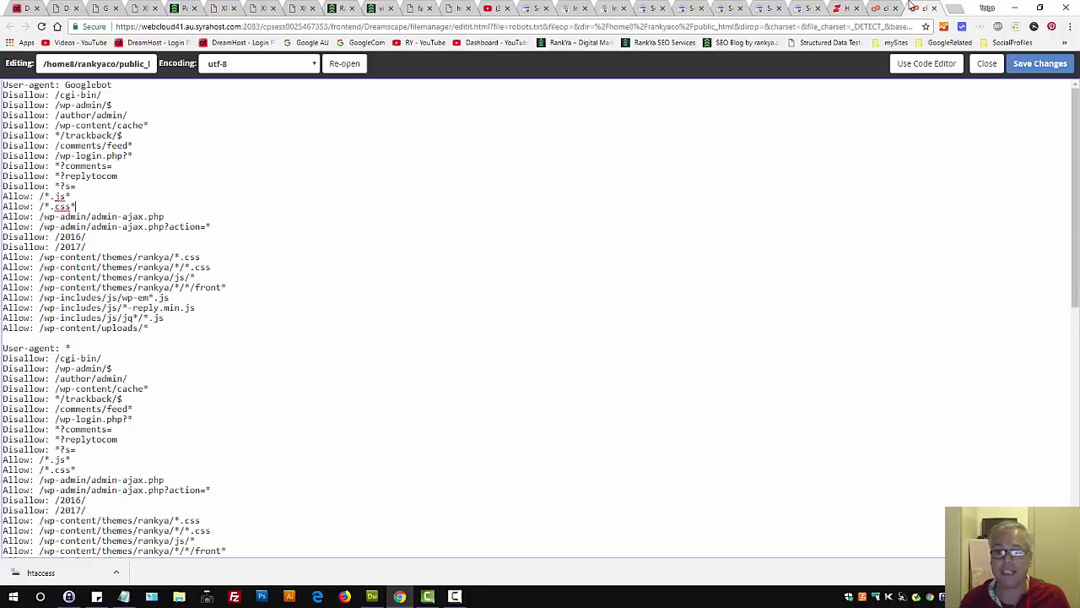
pyautogui.moveTo(86, 208); pyautogui.dragTo(1, 200)
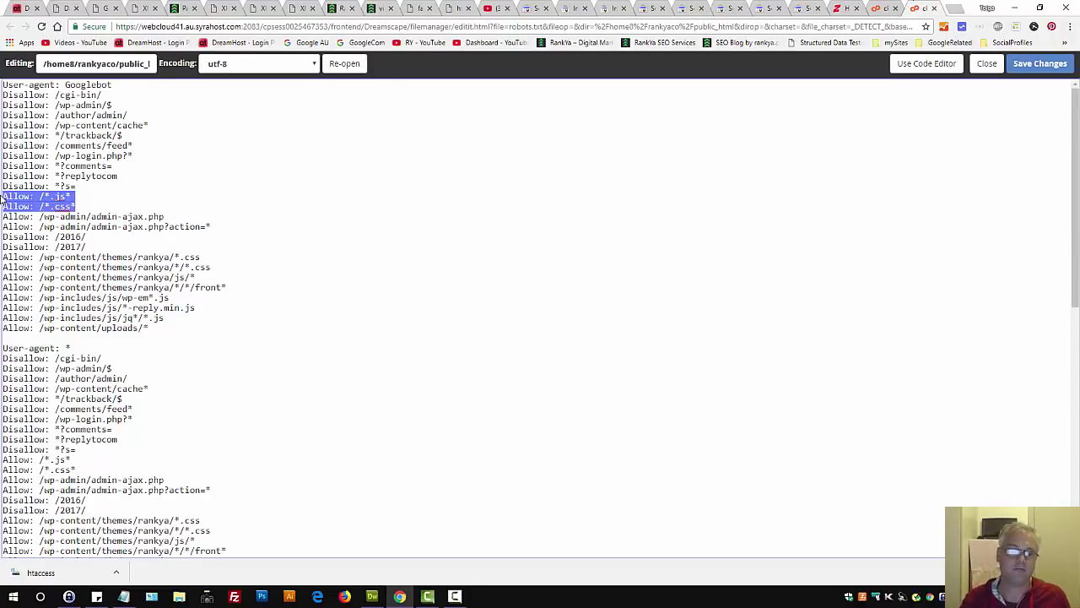
pyautogui.moveTo(80, 204); pyautogui.dragTo(3, 197)
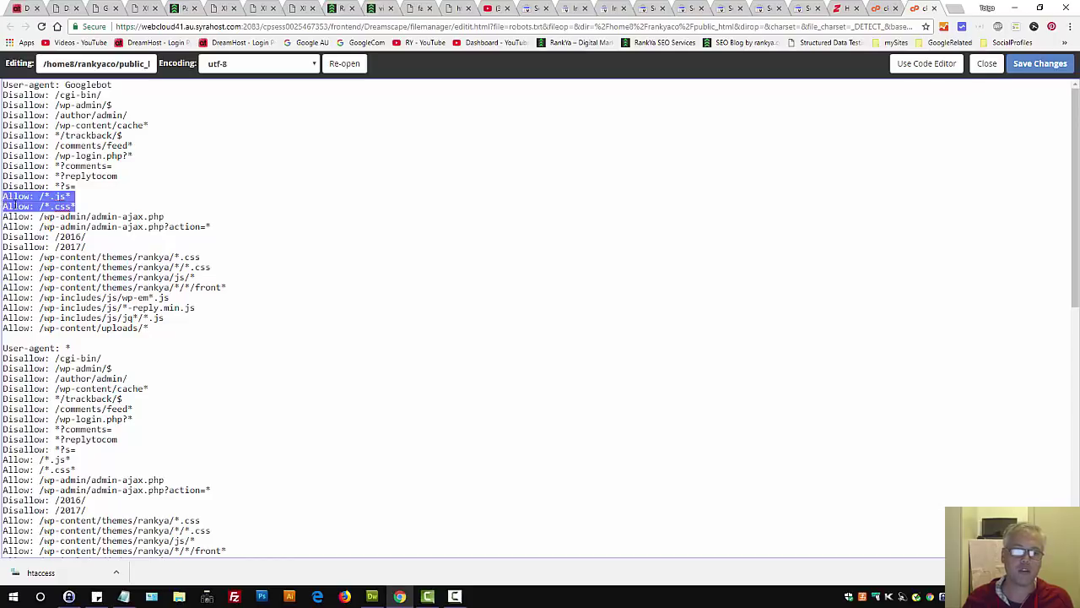
pyautogui.click(72, 206)
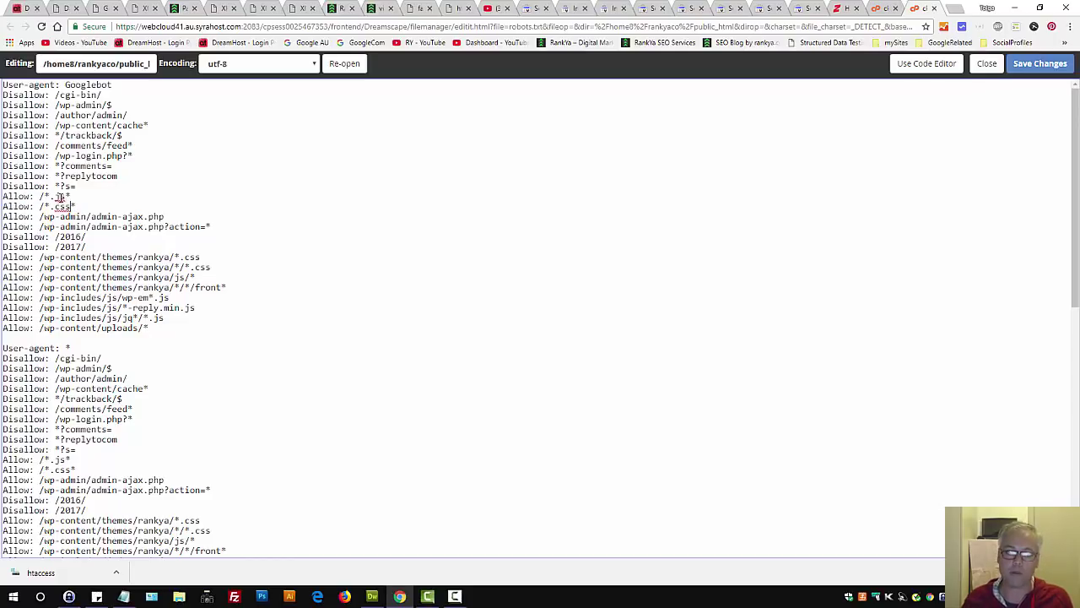
pyautogui.moveTo(83, 204); pyautogui.dragTo(3, 197)
pyautogui.click(356, 203)
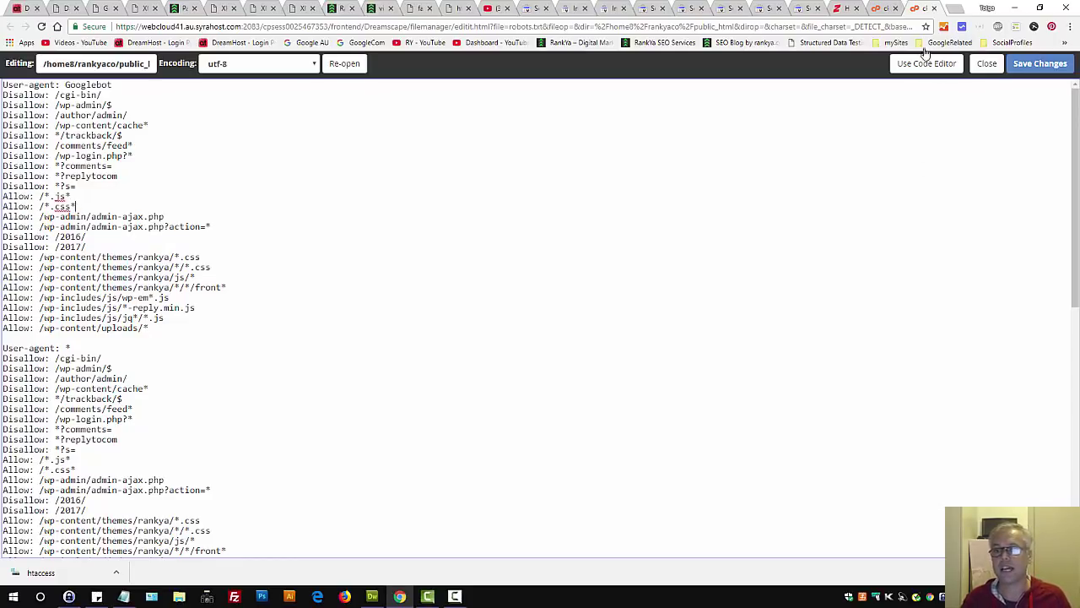
pyautogui.moveTo(76, 207); pyautogui.dragTo(4, 196)
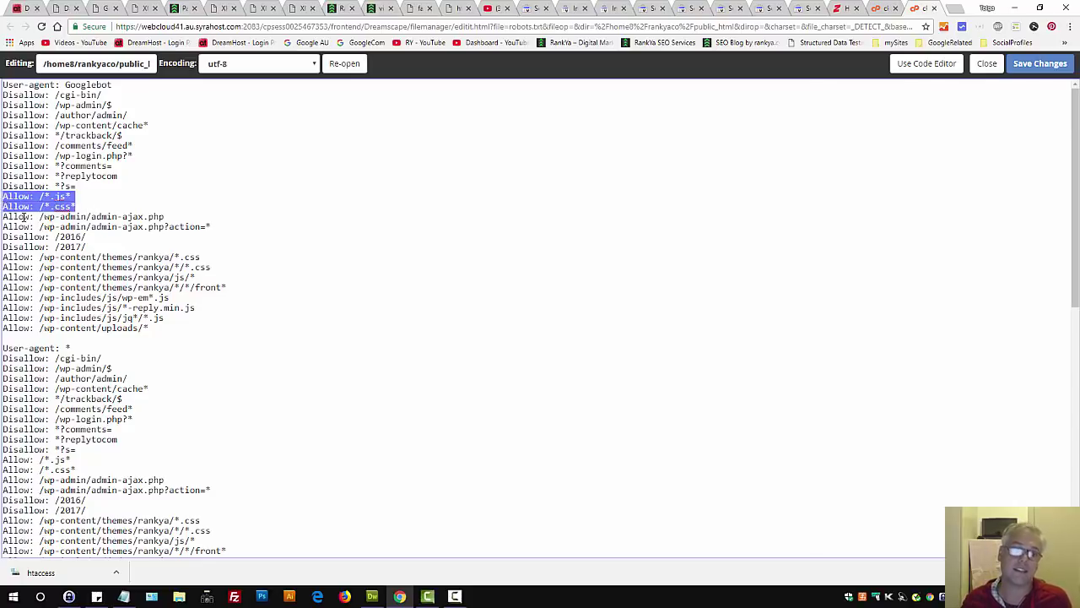
pyautogui.click(337, 227)
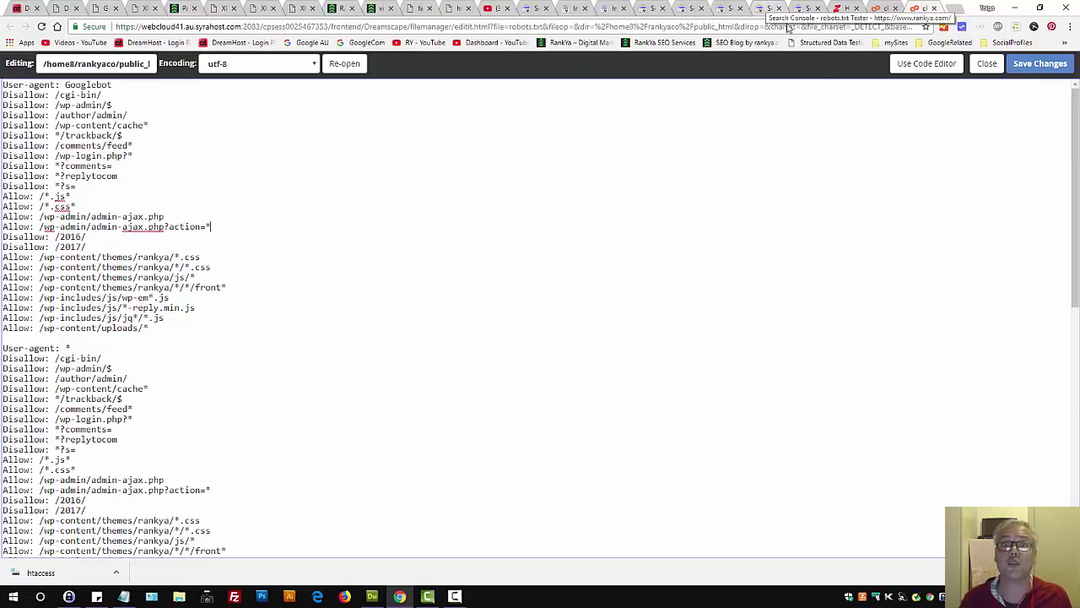
# Close the robots.txt editor and view the site's XML sitemap index at sitemap_index.xml.
pyautogui.click(935, 8)
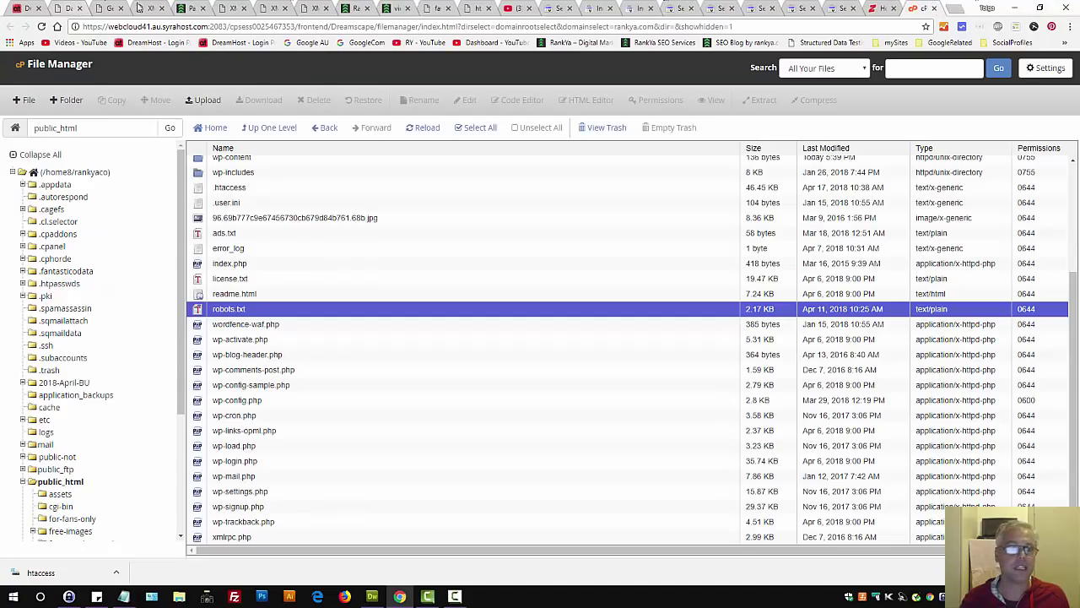
pyautogui.click(145, 12)
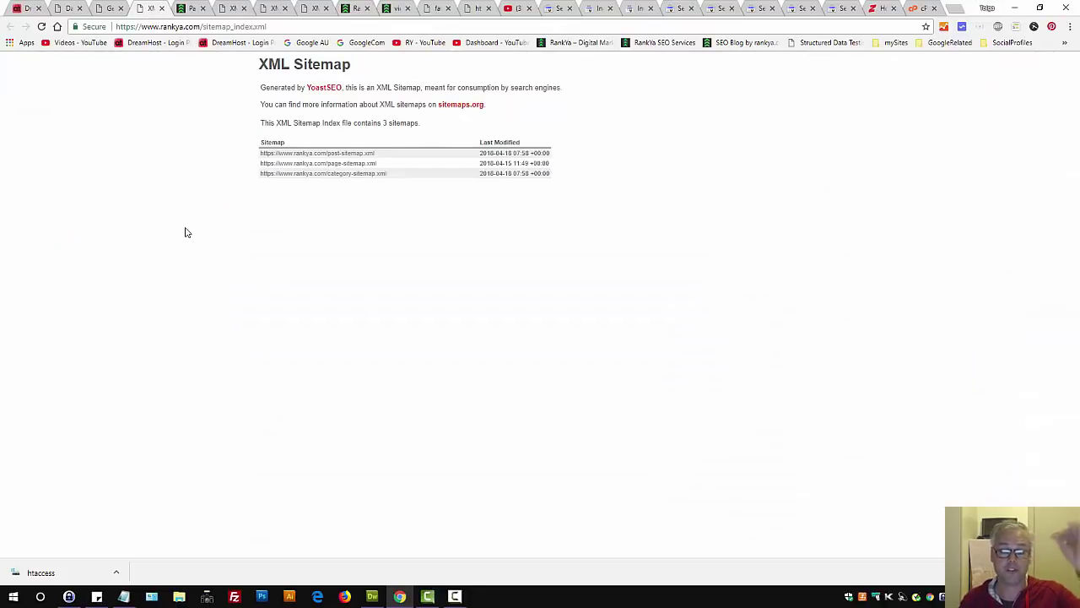
# Review Search Console's Sitemaps report and the site's page-sitemap.xml, category-sitemap.xml and post-sitemap.xml, closing the category sitemap.
pyautogui.click(681, 10)
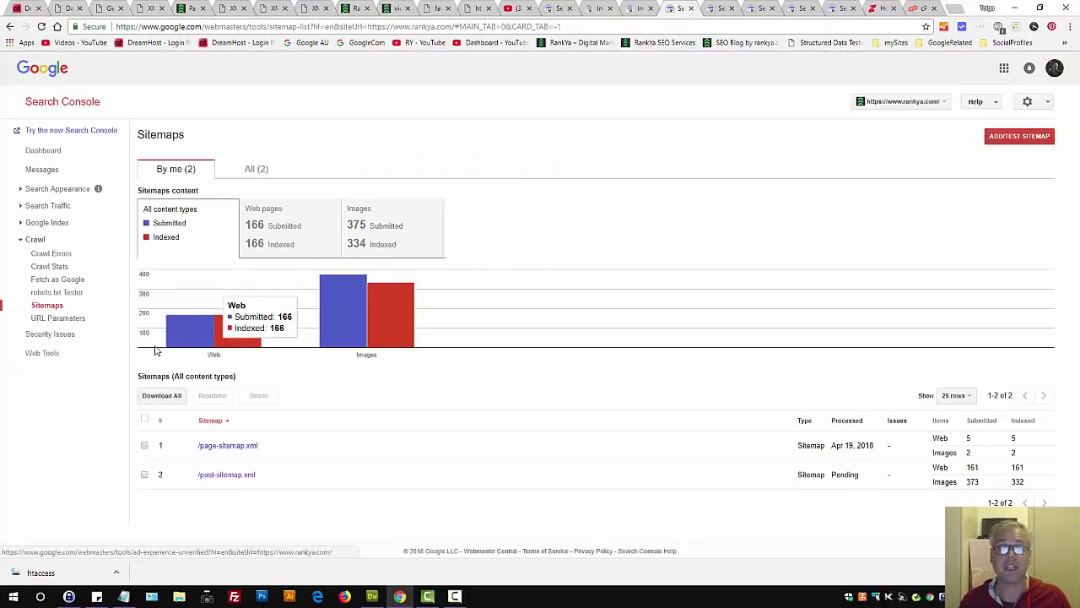
pyautogui.click(161, 8)
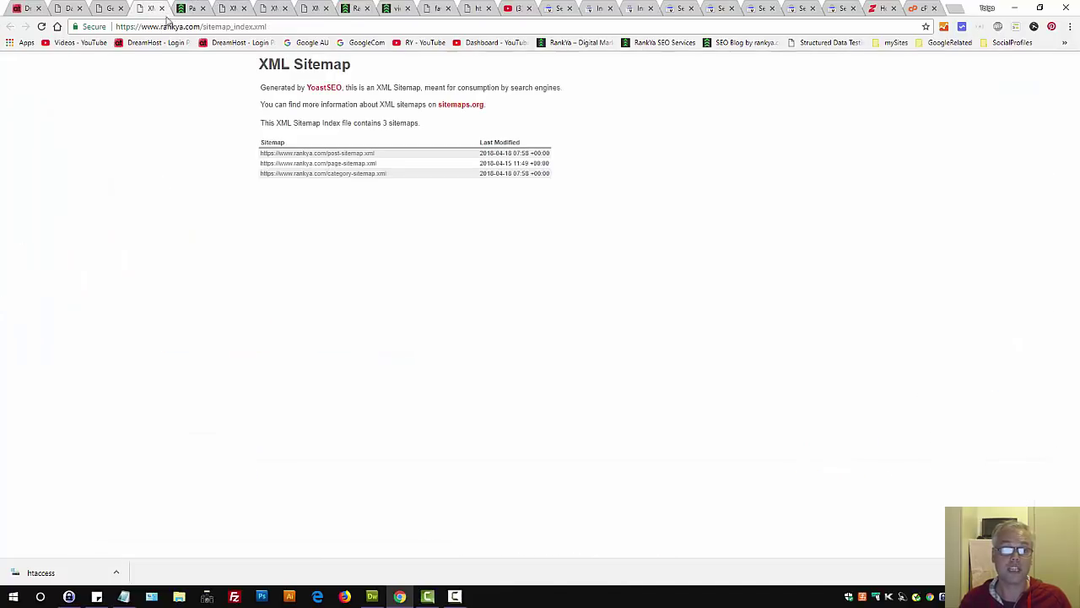
pyautogui.click(237, 10)
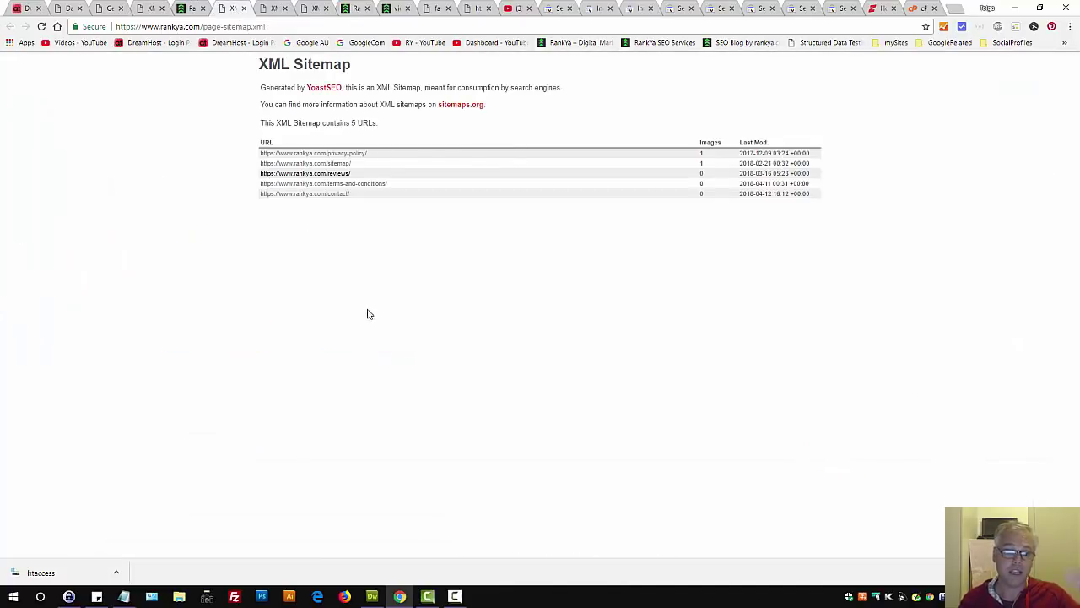
pyautogui.click(273, 10)
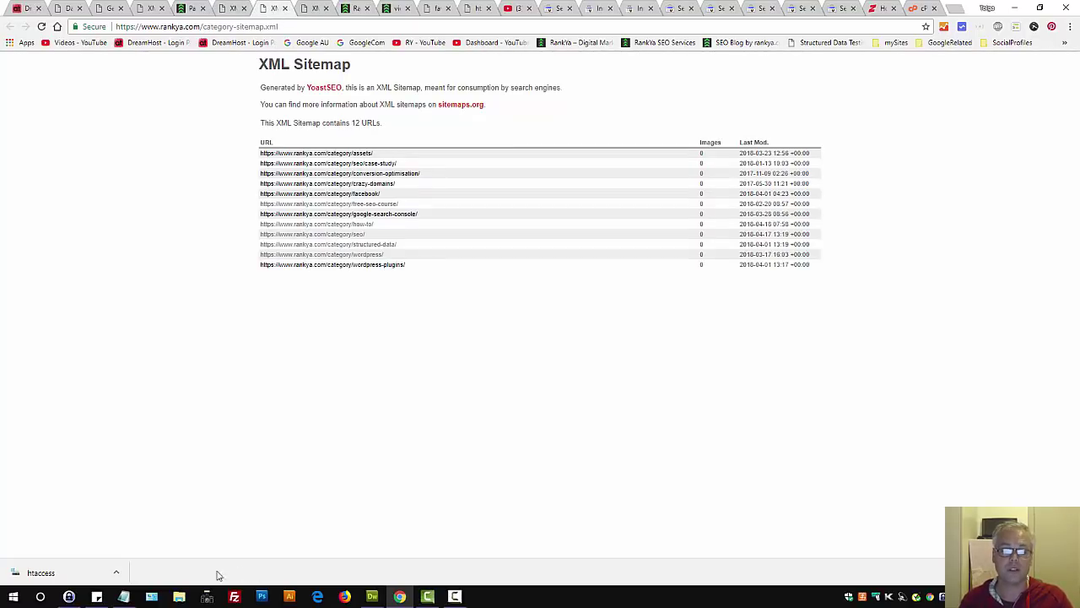
pyautogui.click(286, 9)
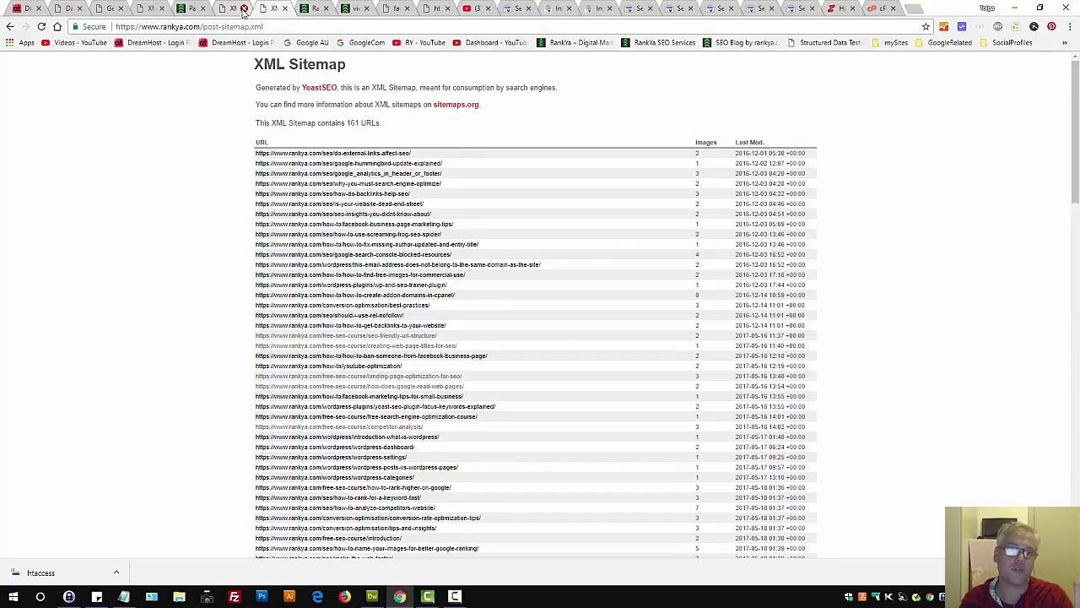
pyautogui.click(243, 9)
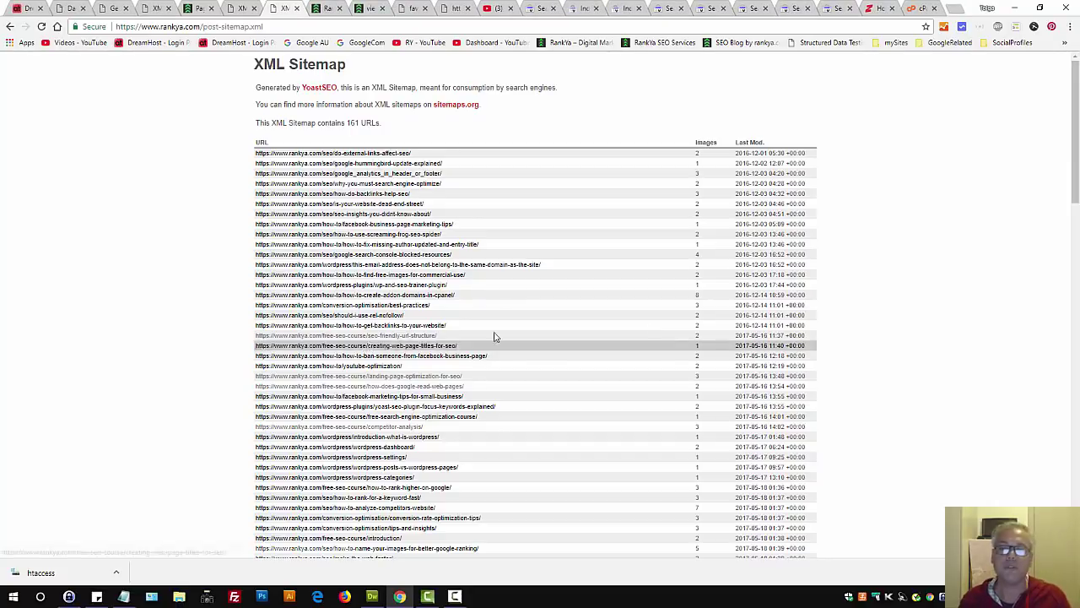
# Check the Server errors (5xx) report in Search Console and close the open page-sitemap.xml page.
pyautogui.click(629, 9)
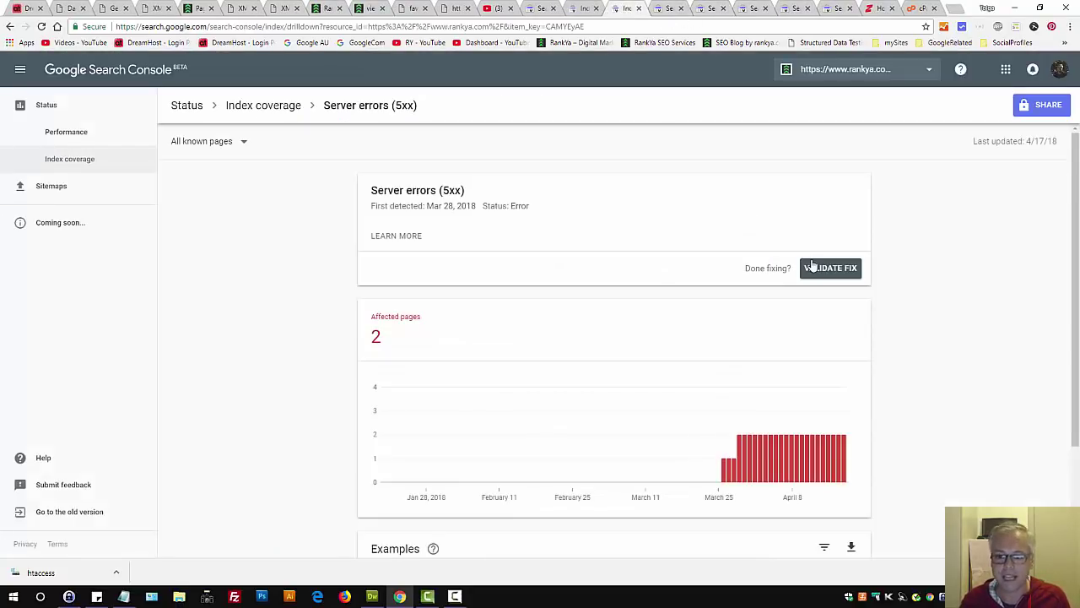
pyautogui.click(248, 9)
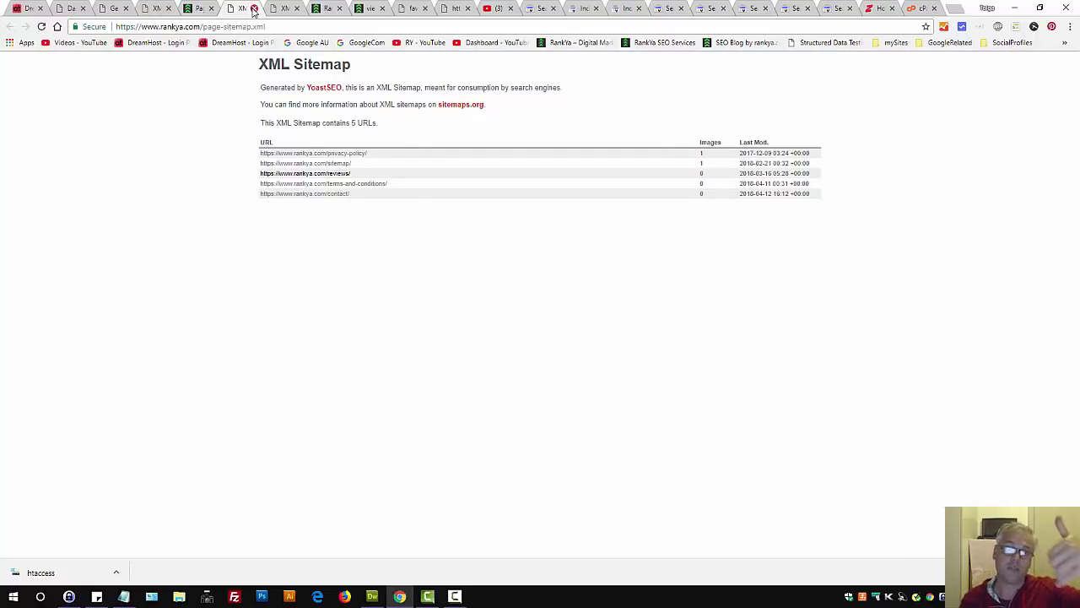
pyautogui.click(254, 9)
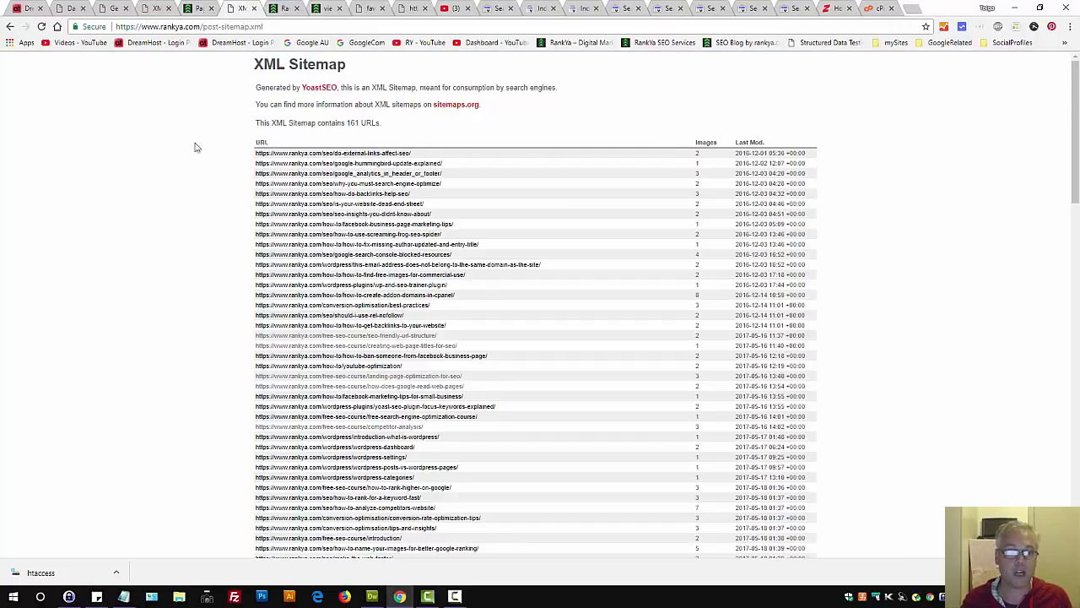
pyautogui.moveTo(203, 27); pyautogui.dragTo(344, 30)
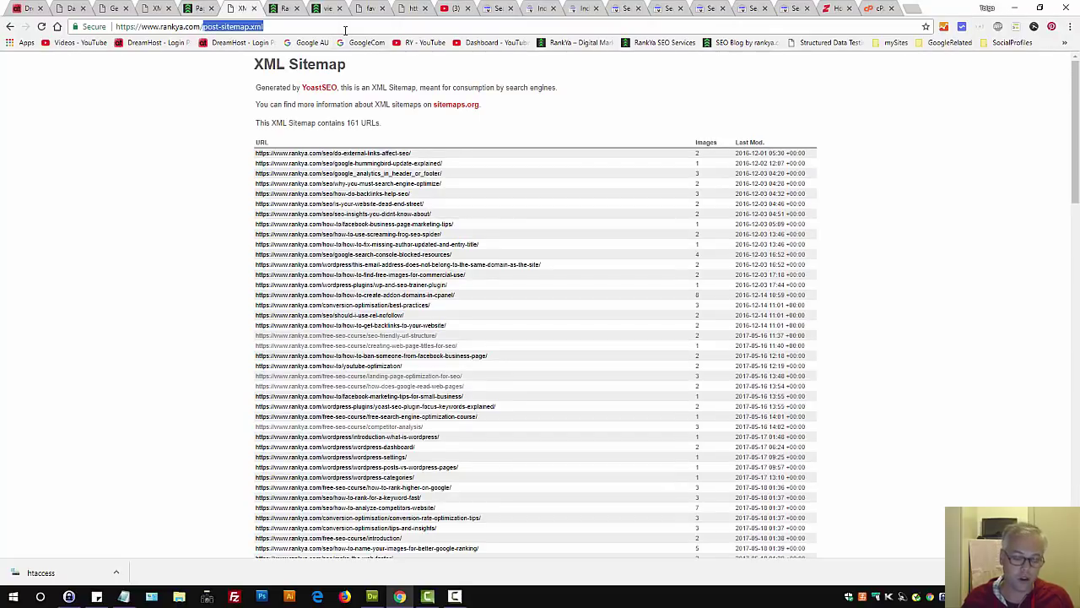
pyautogui.write('wp-')
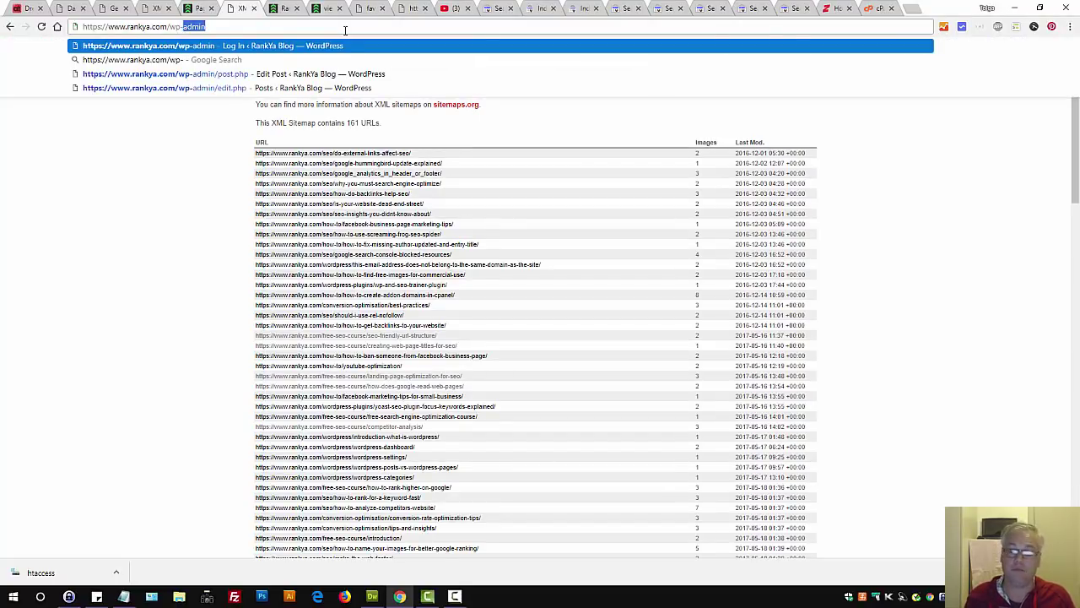
pyautogui.write('include')
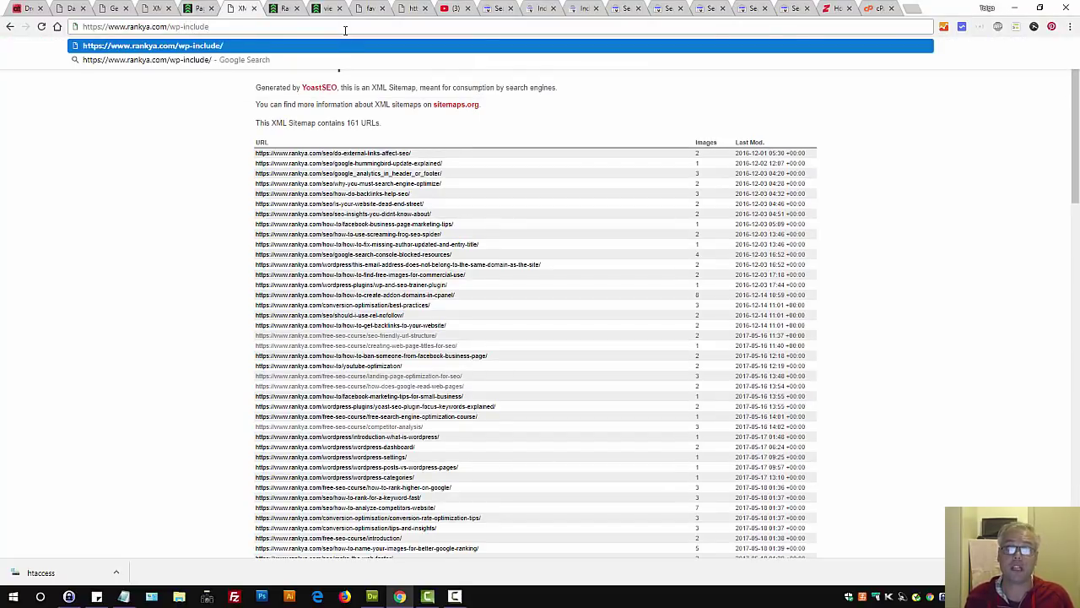
pyautogui.write('s/')
pyautogui.press('Return')
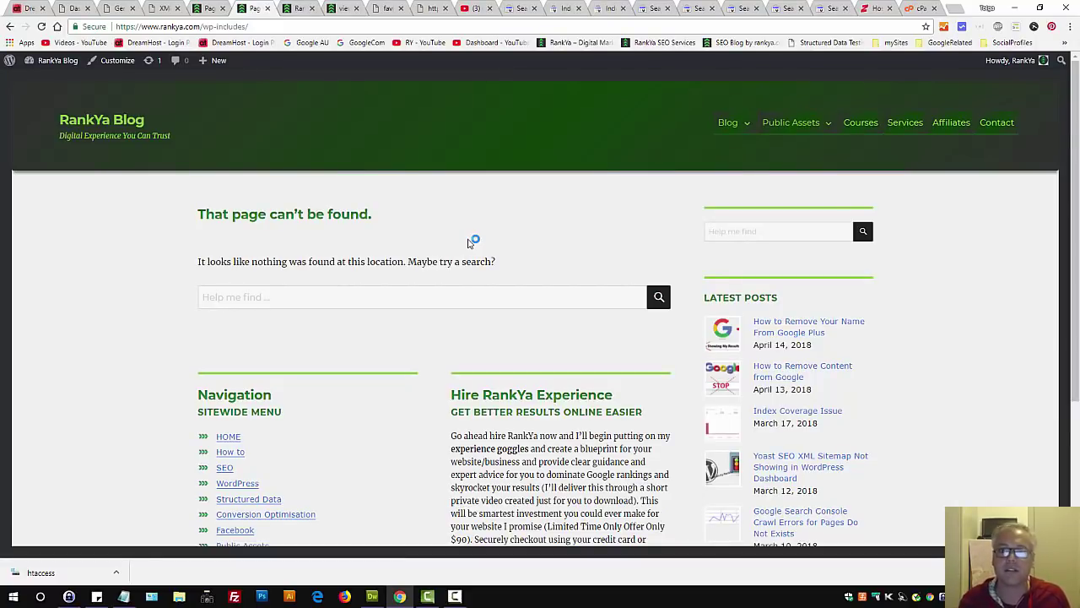
# Close the open theme stylesheet and open the .htaccess file in public_html for editing from cPanel's File Manager.
pyautogui.click(421, 8)
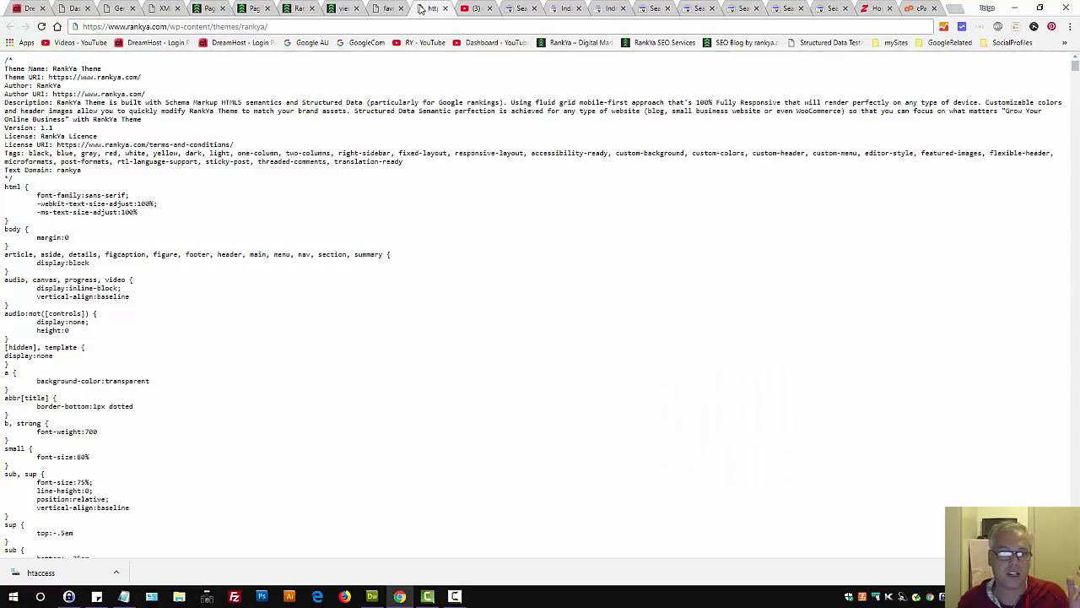
pyautogui.click(445, 9)
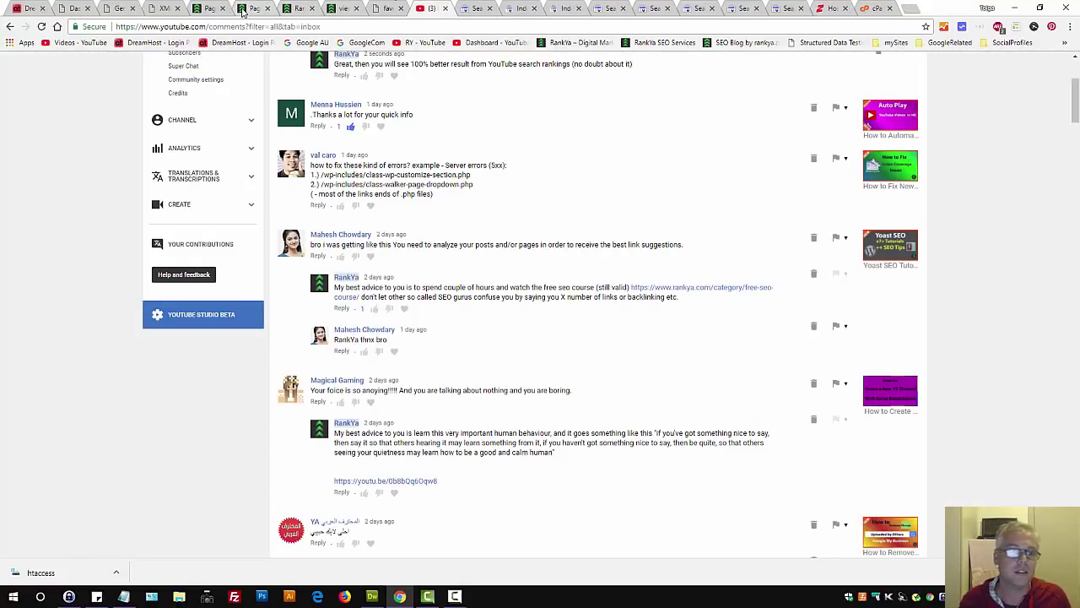
pyautogui.click(873, 9)
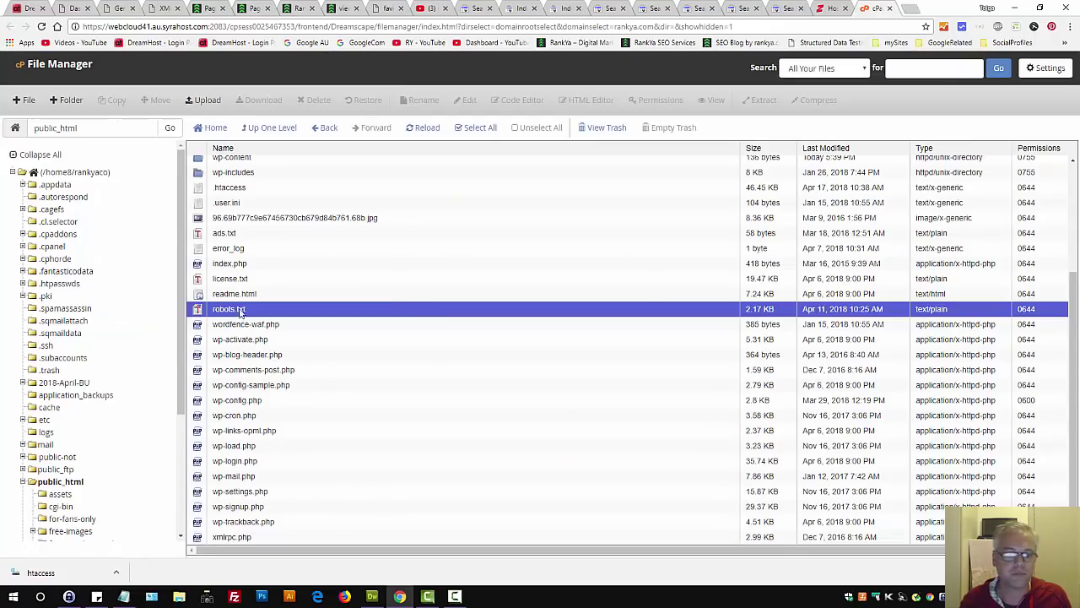
pyautogui.rightClick(202, 191)
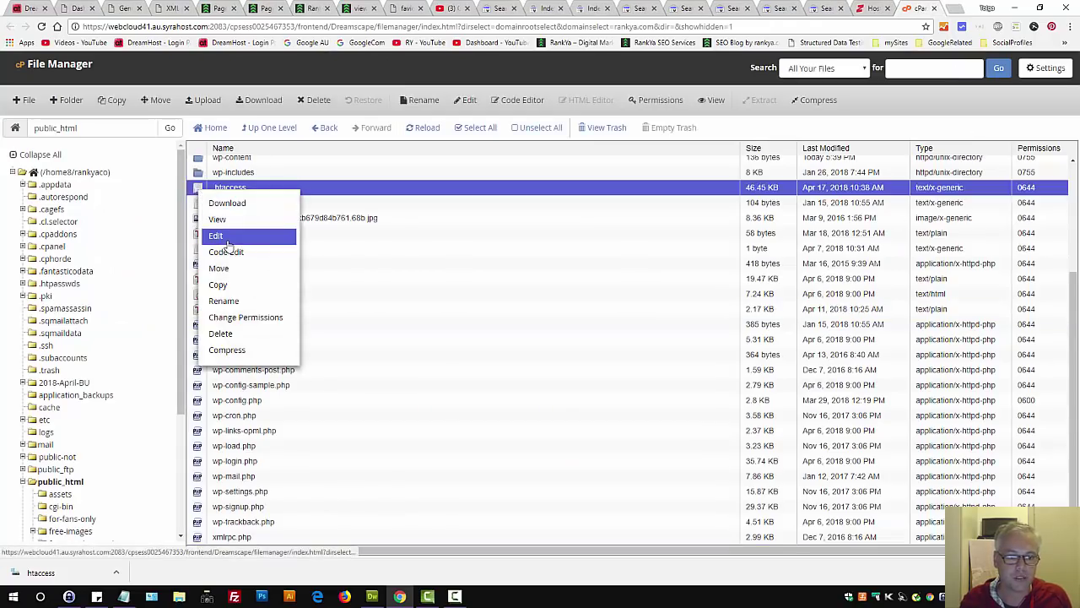
pyautogui.click(224, 238)
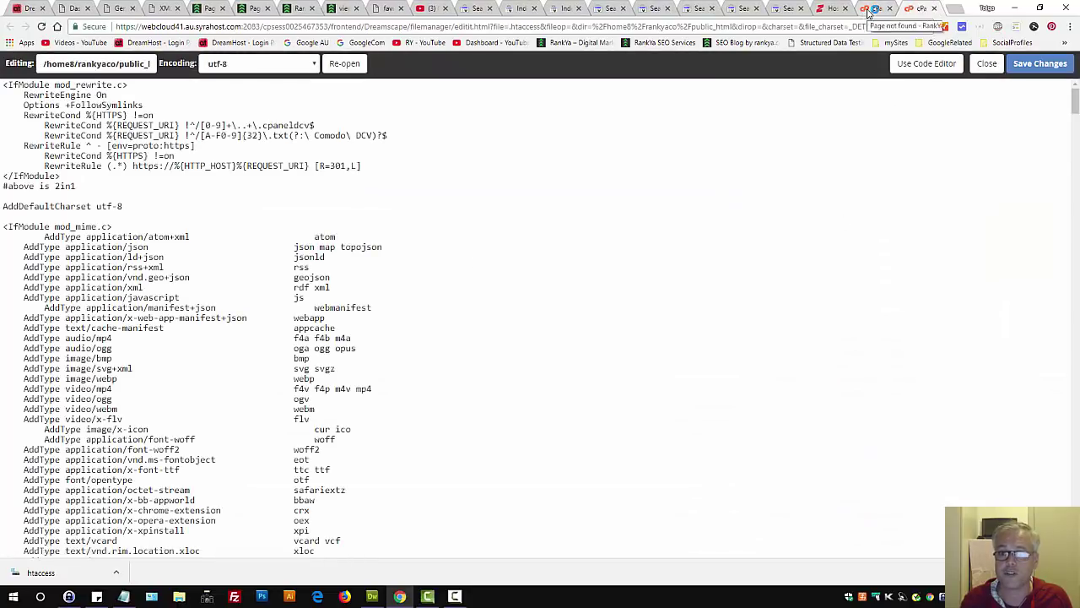
# Revisit the File Manager listing and the Hosting Manager home page, and return to the open .htaccess file.
pyautogui.click(869, 12)
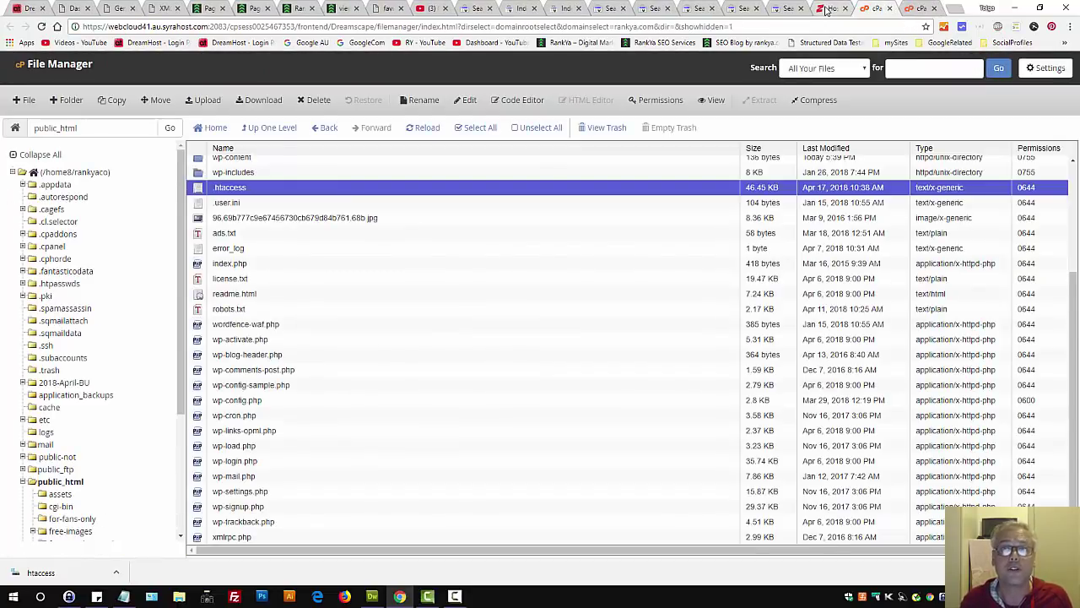
pyautogui.click(829, 9)
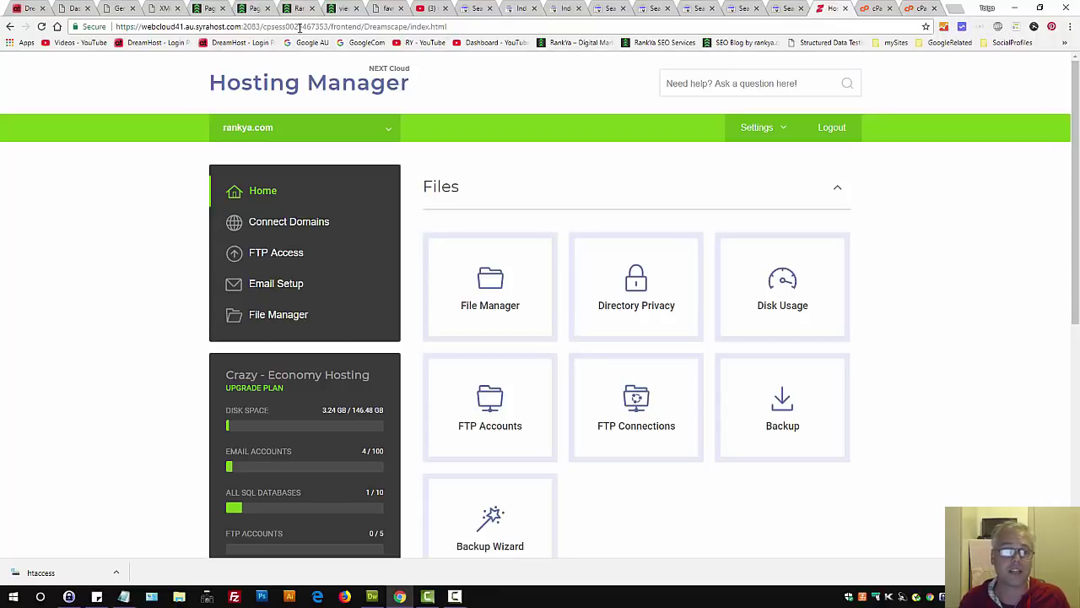
pyautogui.click(917, 8)
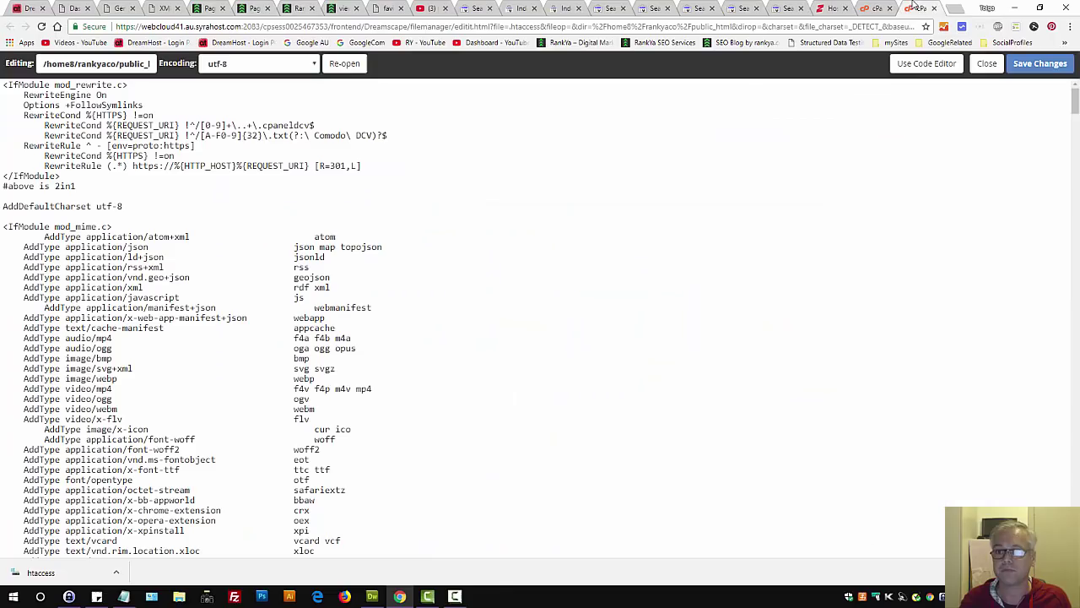
# Find "index" in the .htaccess file and delete the mod_autoindex.c block containing Options -Indexes.
pyautogui.hotkey('ctrl', 'f')
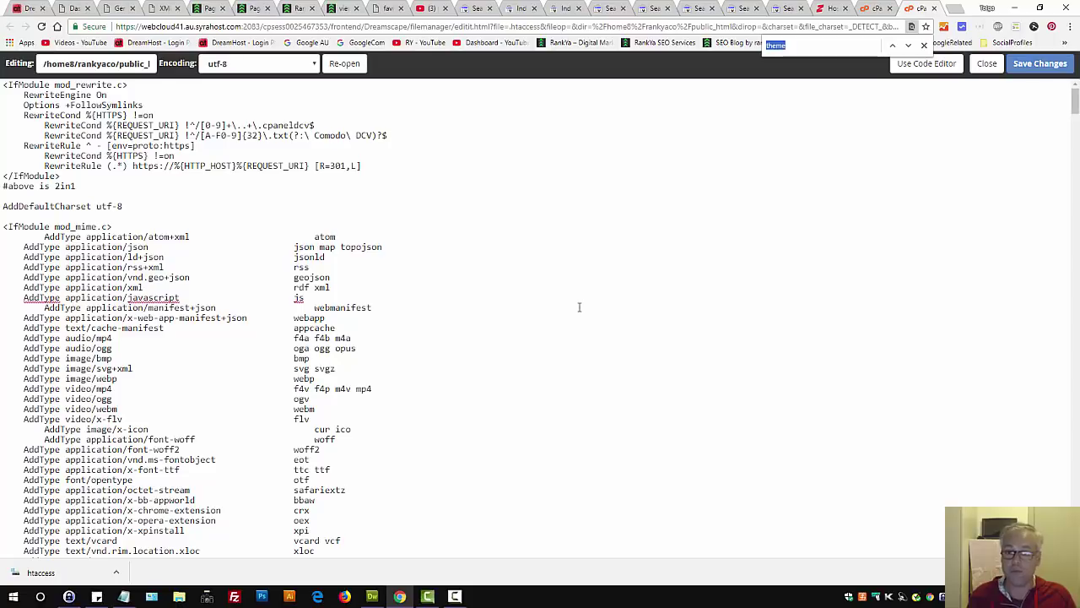
pyautogui.write('index')
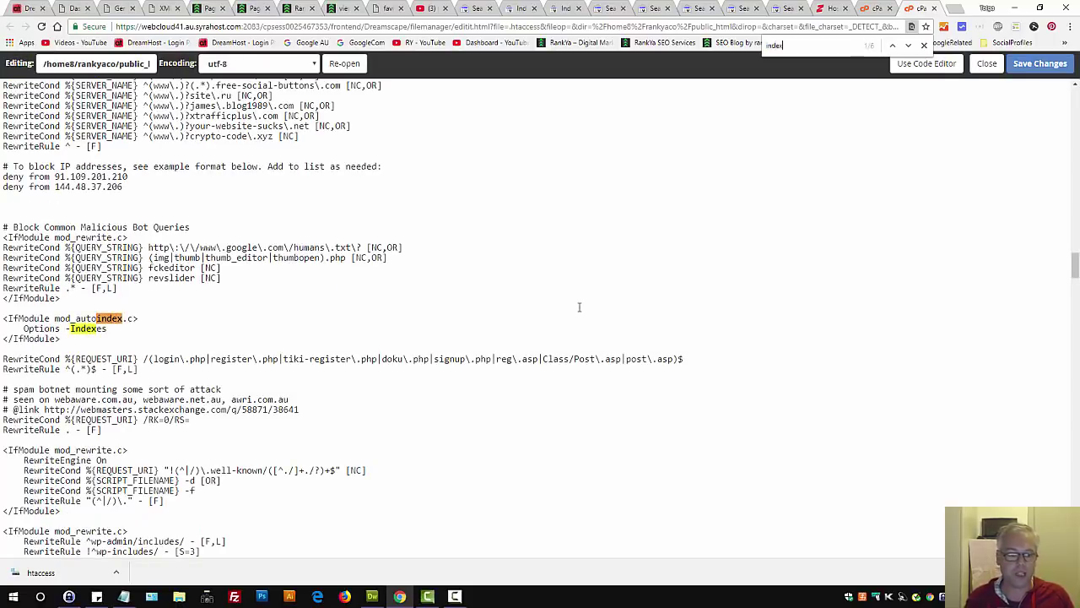
pyautogui.moveTo(80, 346); pyautogui.dragTo(3, 320)
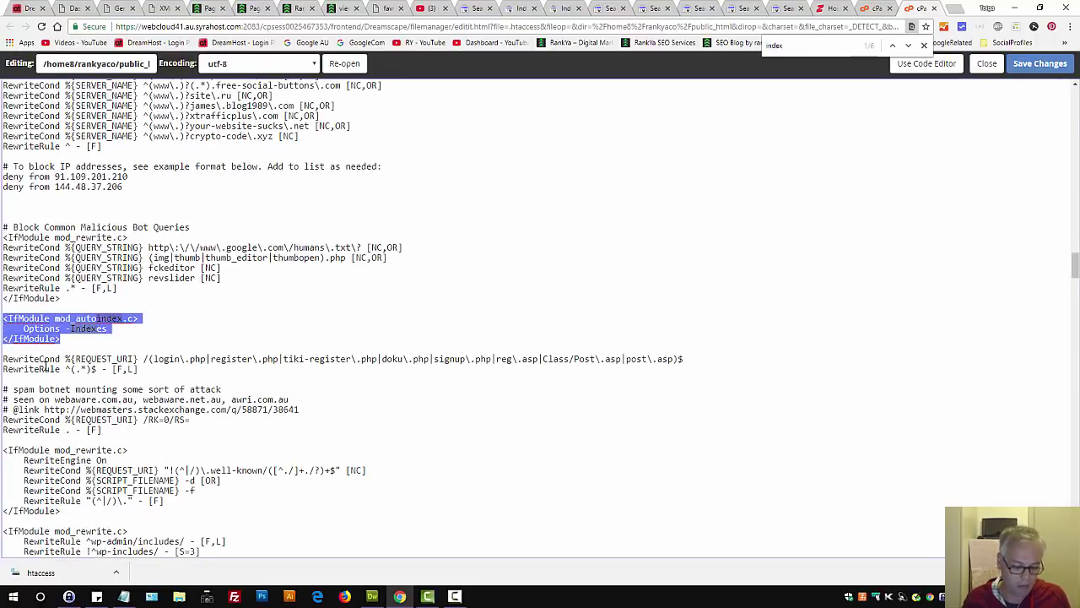
pyautogui.press('Delete')
# Step through the remaining matches for "index" in the .htaccess file.
pyautogui.click(909, 46)
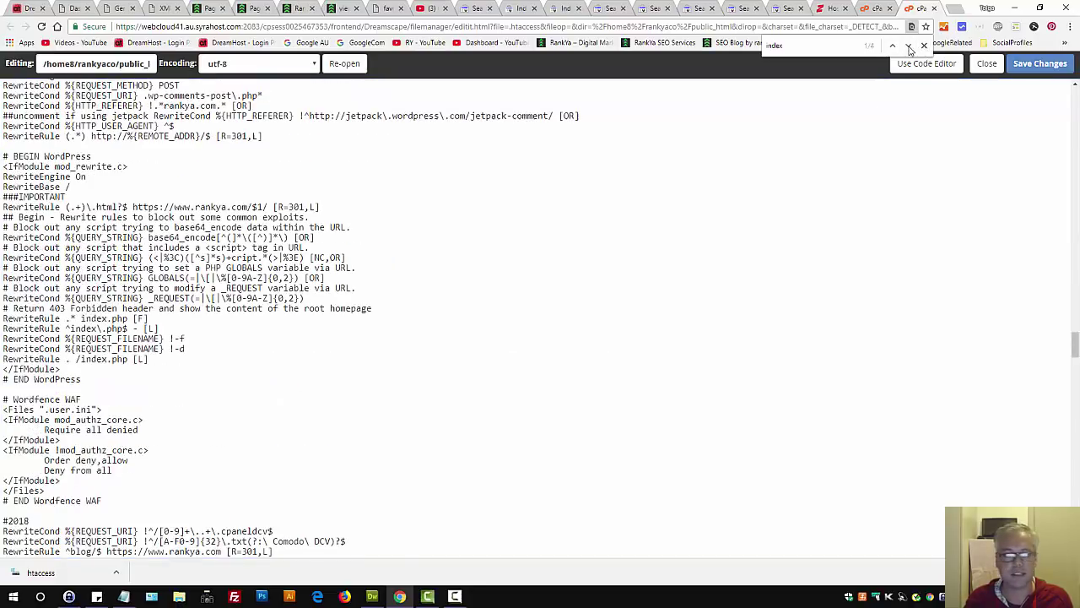
pyautogui.click(909, 46)
pyautogui.click(909, 47)
pyautogui.click(909, 46)
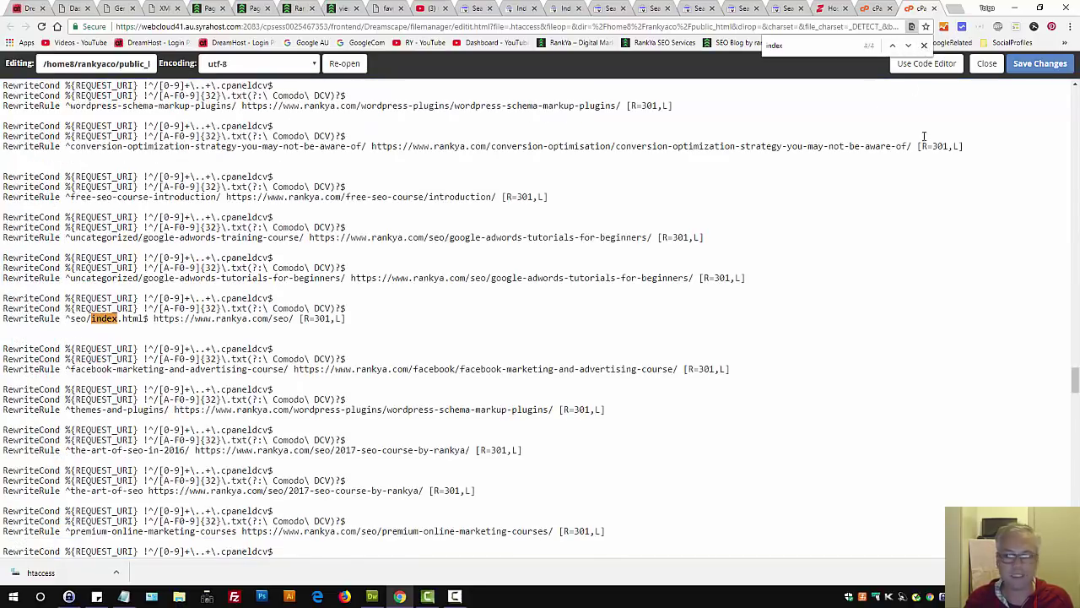
# Save the .htaccess changes and reload the site's /wp-includes/ page to test them.
pyautogui.click(1040, 63)
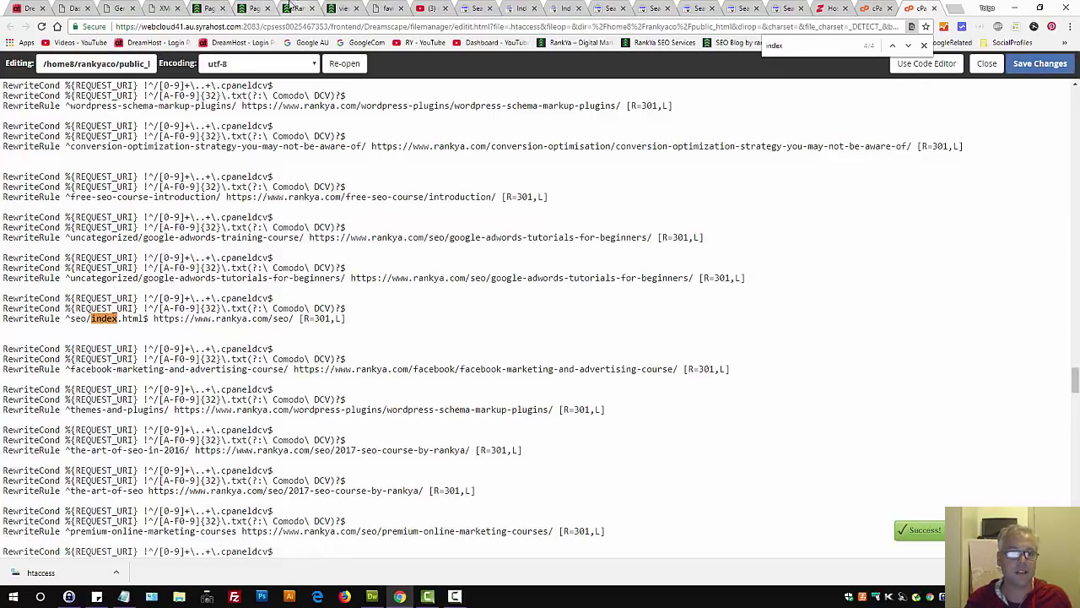
pyautogui.click(253, 9)
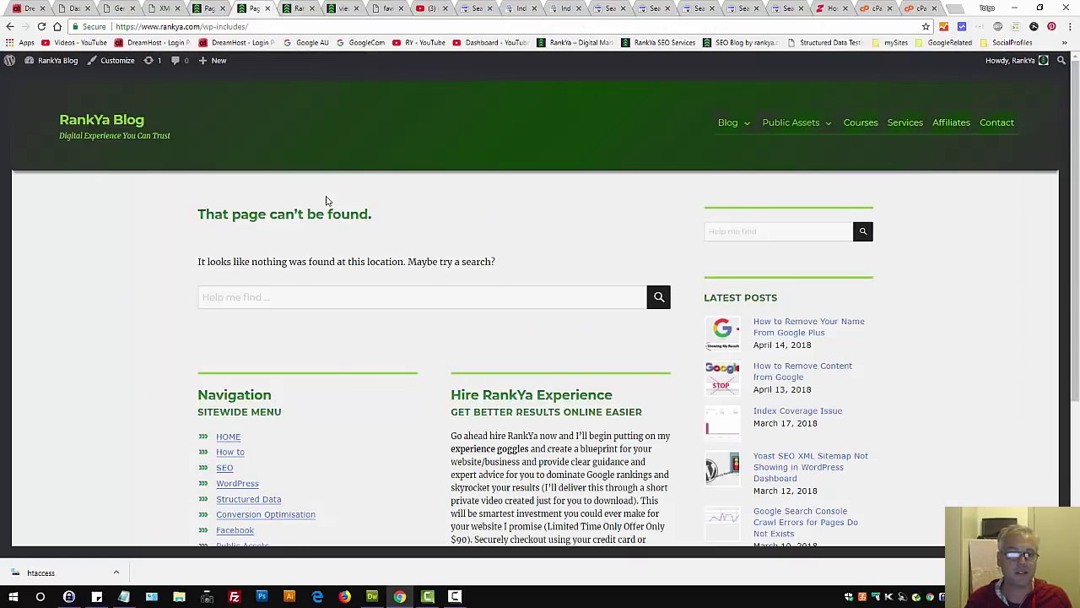
pyautogui.press('F5')
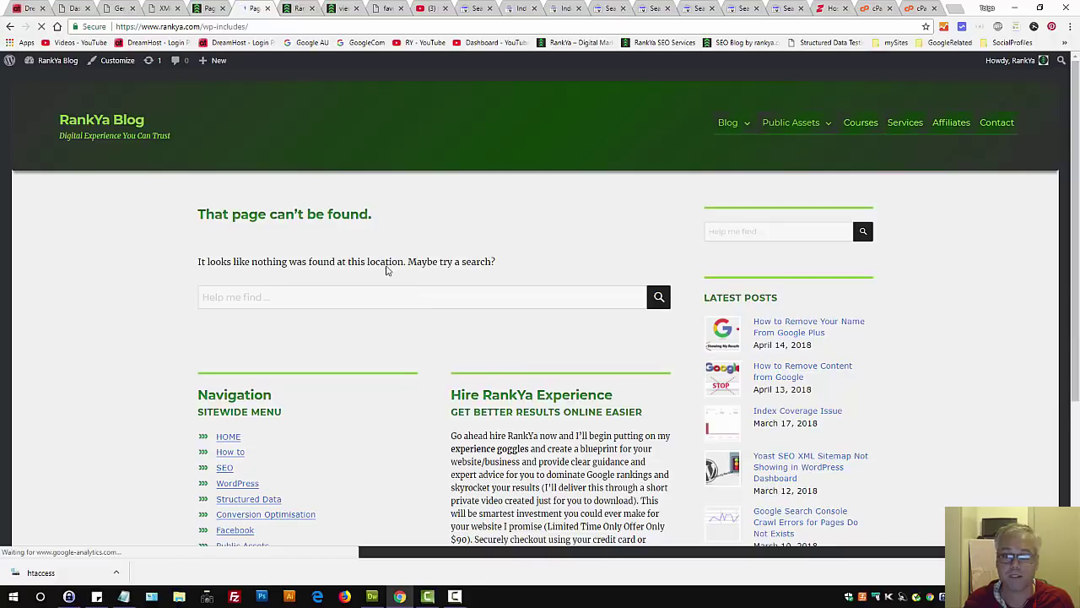
# Return to the .htaccess file and review its FilesMatch blocks and referrer spam rules.
pyautogui.click(917, 9)
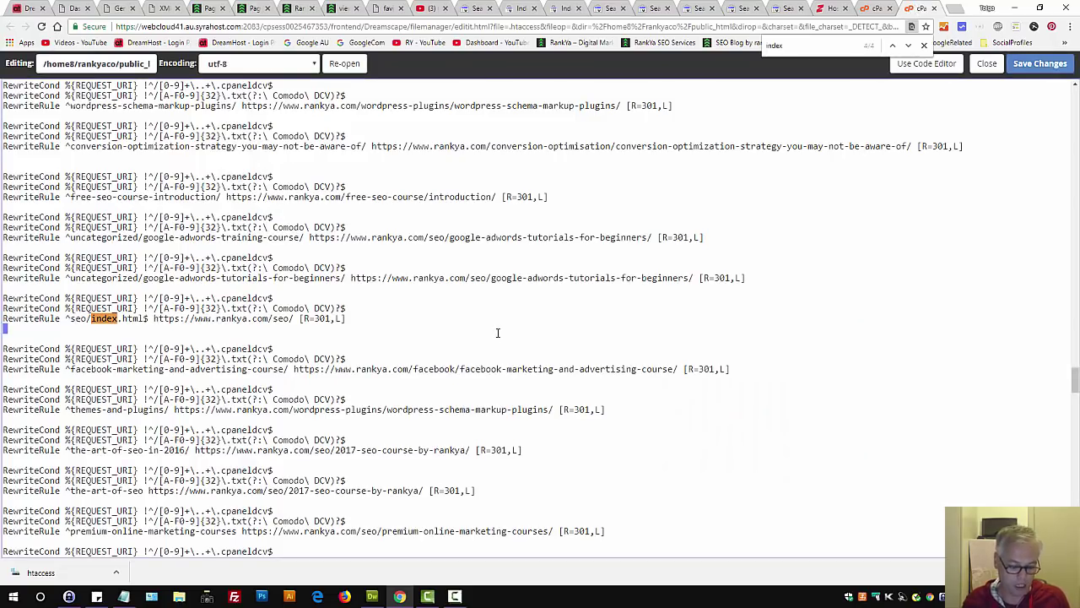
pyautogui.scroll(1, 498, 331)
pyautogui.click(505, 279)
pyautogui.scroll(15, 504, 279)
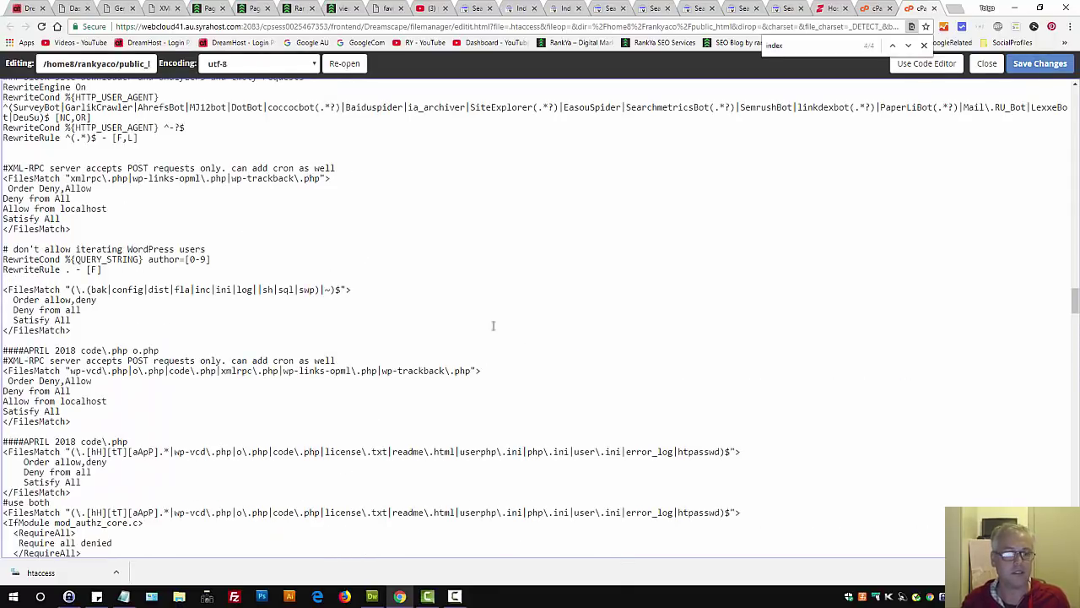
pyautogui.scroll(10, 576, 314)
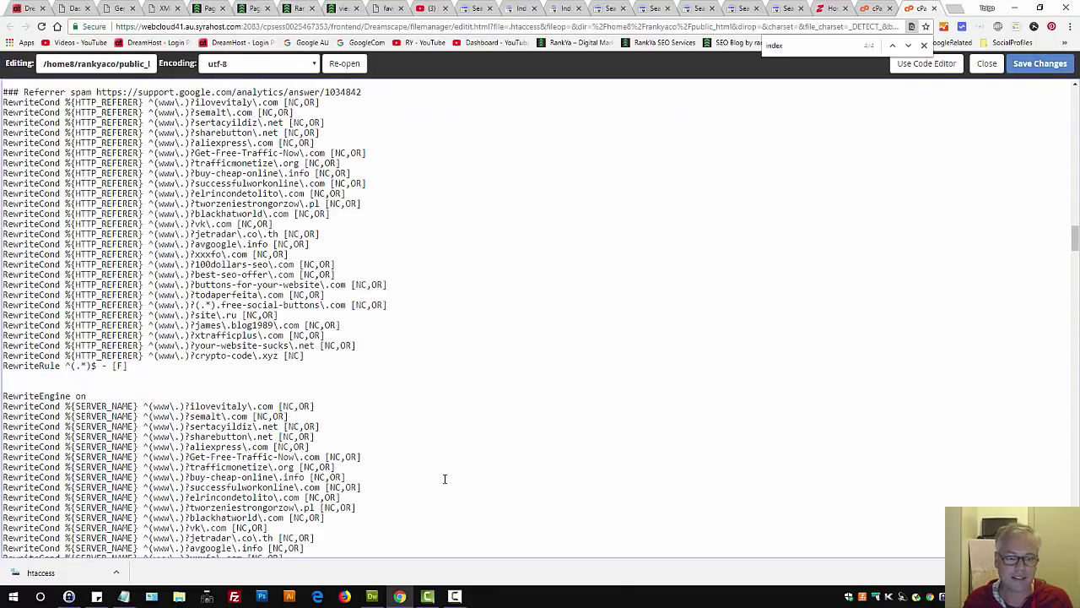
# Check the /wp-includes/ page against the Server errors (5xx) report in Search Console.
pyautogui.click(247, 10)
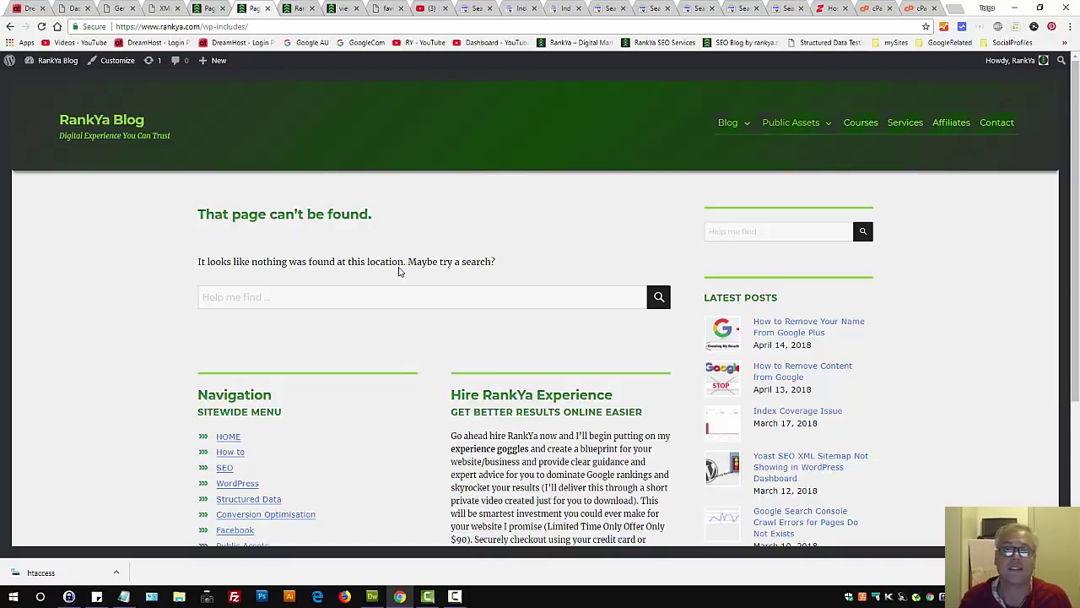
pyautogui.click(564, 9)
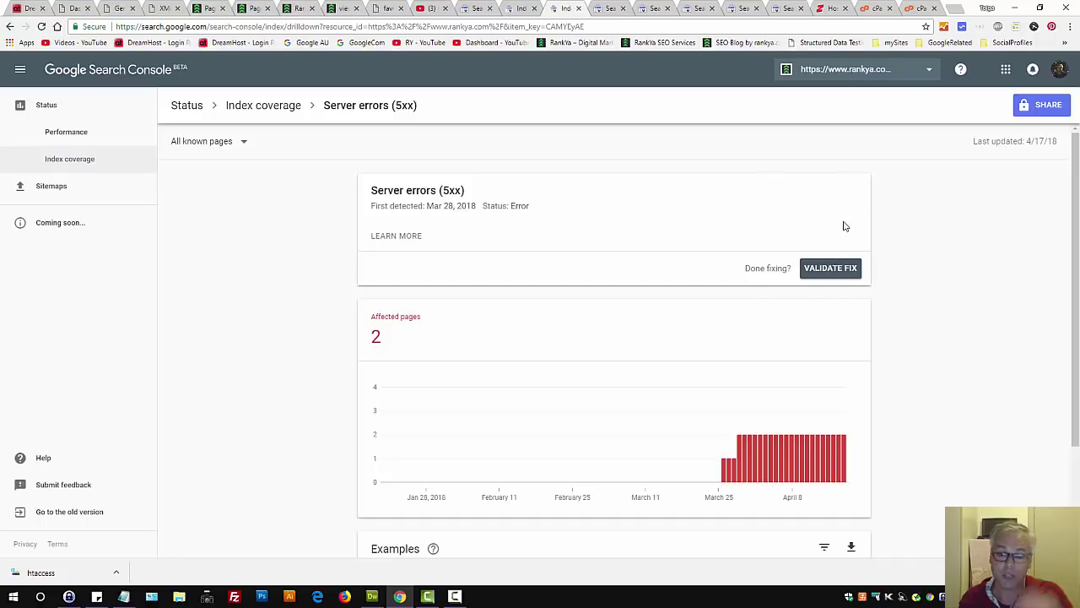
pyautogui.click(245, 9)
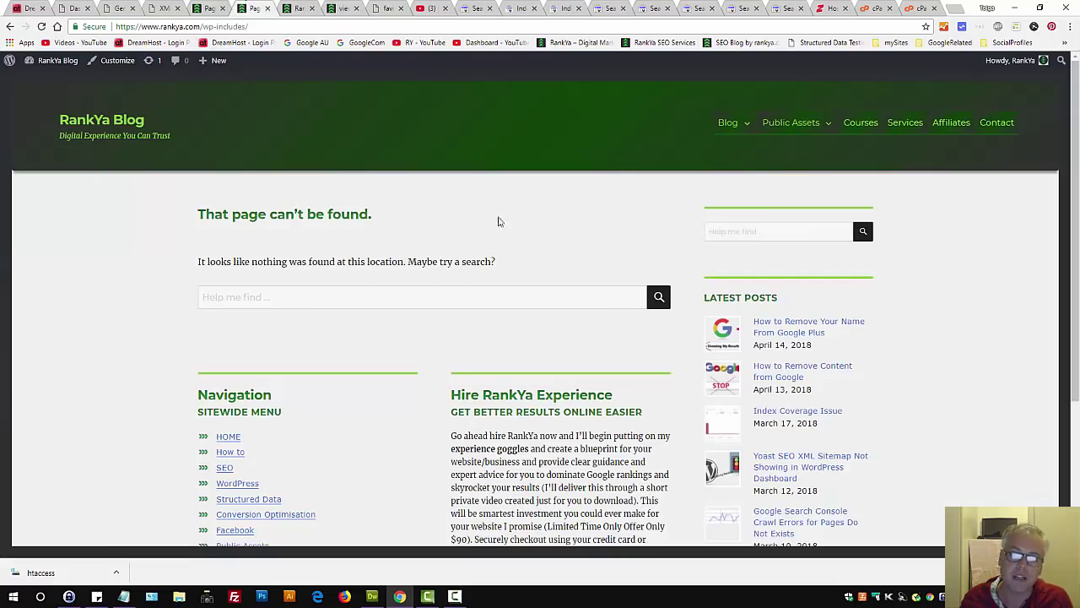
# Close the Sitemaps page and two neighbouring Search Console pages, and return to the Server errors (5xx) report.
pyautogui.click(733, 10)
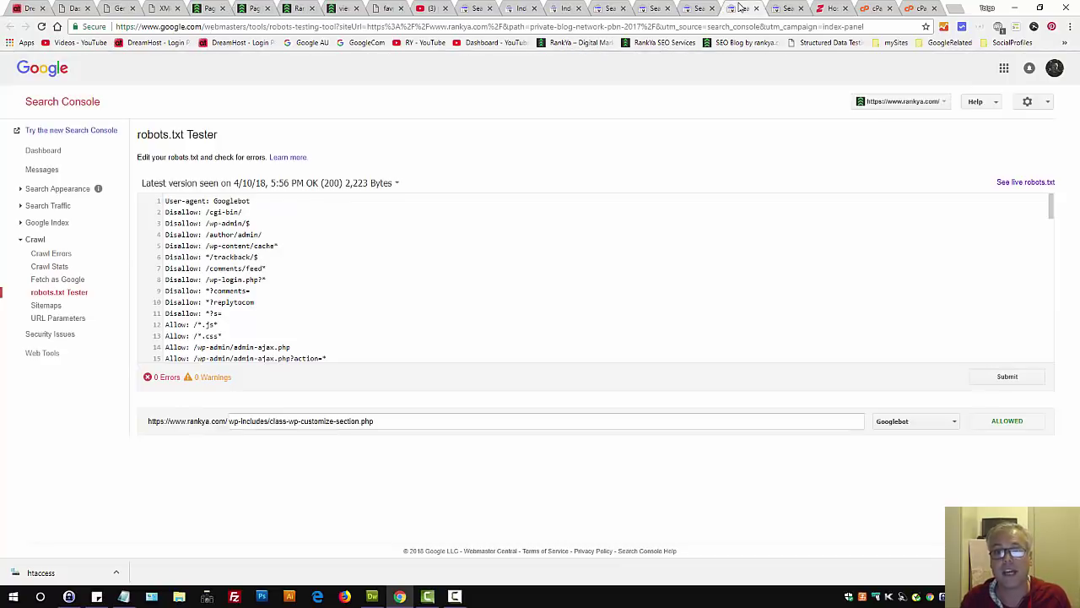
pyautogui.click(698, 8)
pyautogui.click(650, 9)
pyautogui.click(603, 8)
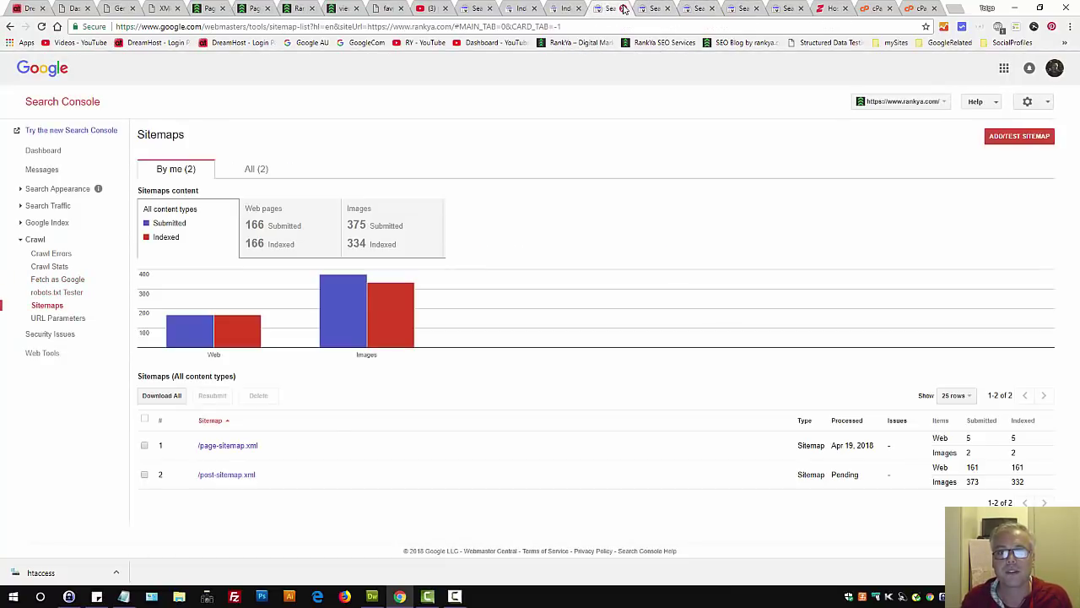
pyautogui.click(623, 8)
pyautogui.click(622, 8)
pyautogui.click(622, 9)
pyautogui.click(567, 9)
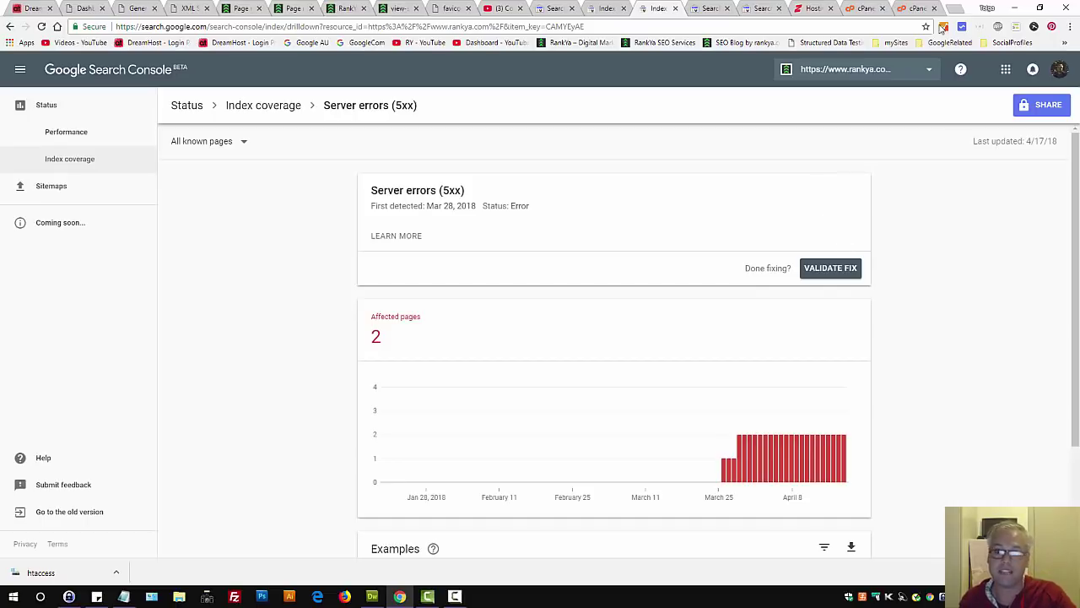
# Close the .htaccess editor and open robots.txt from the public_html folder for editing.
pyautogui.click(916, 9)
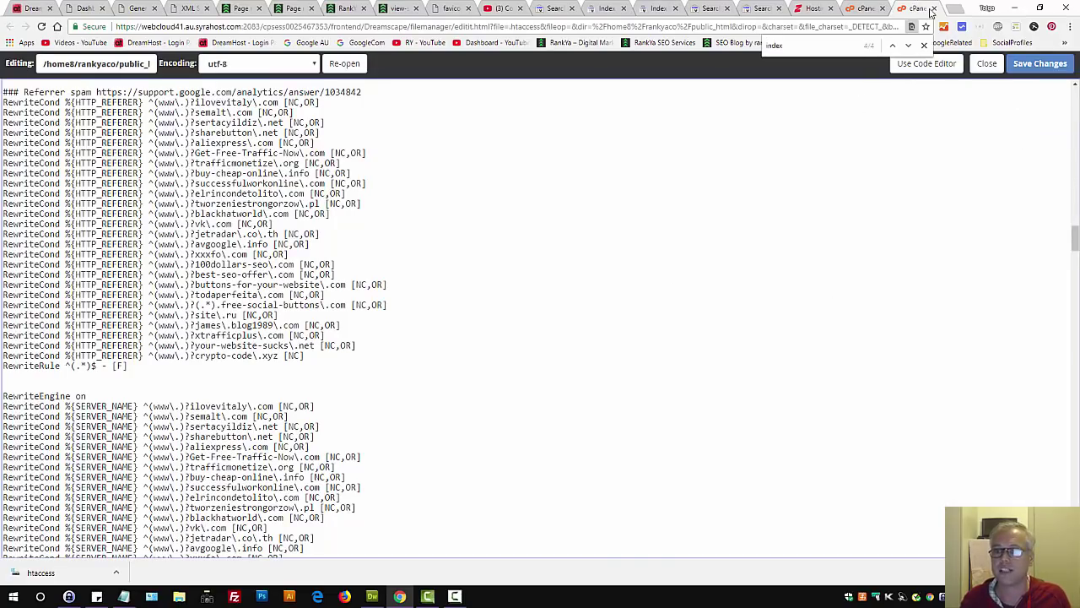
pyautogui.click(934, 8)
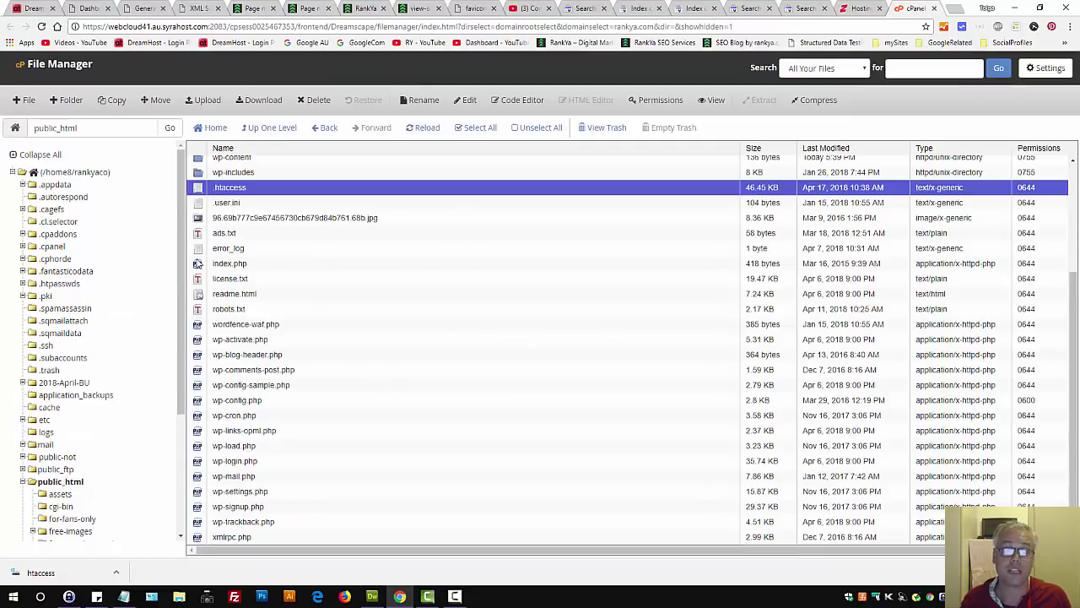
pyautogui.click(200, 311)
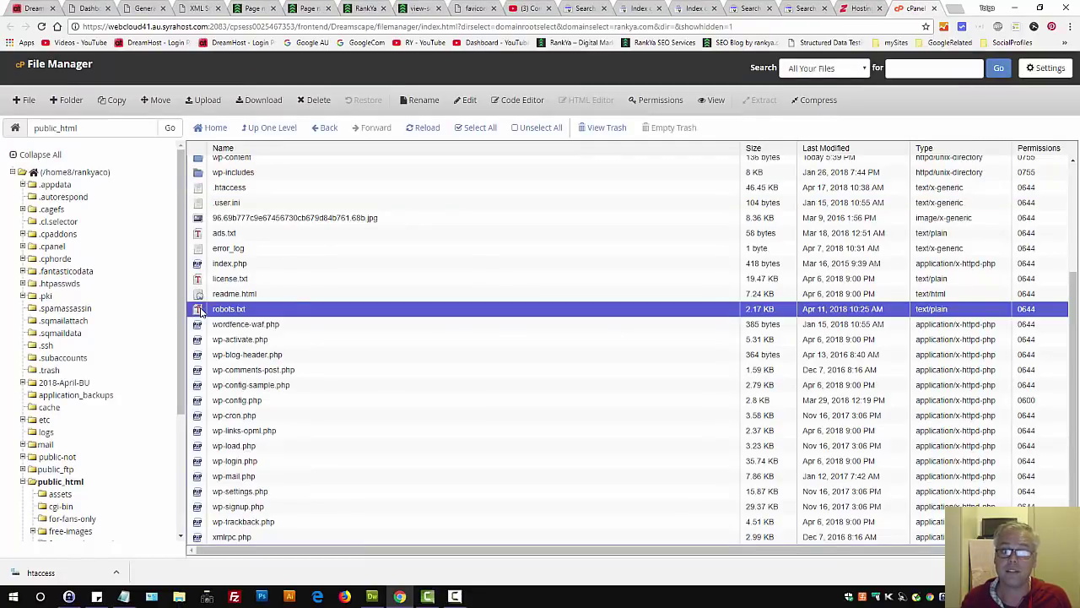
pyautogui.rightClick(200, 311)
pyautogui.click(221, 356)
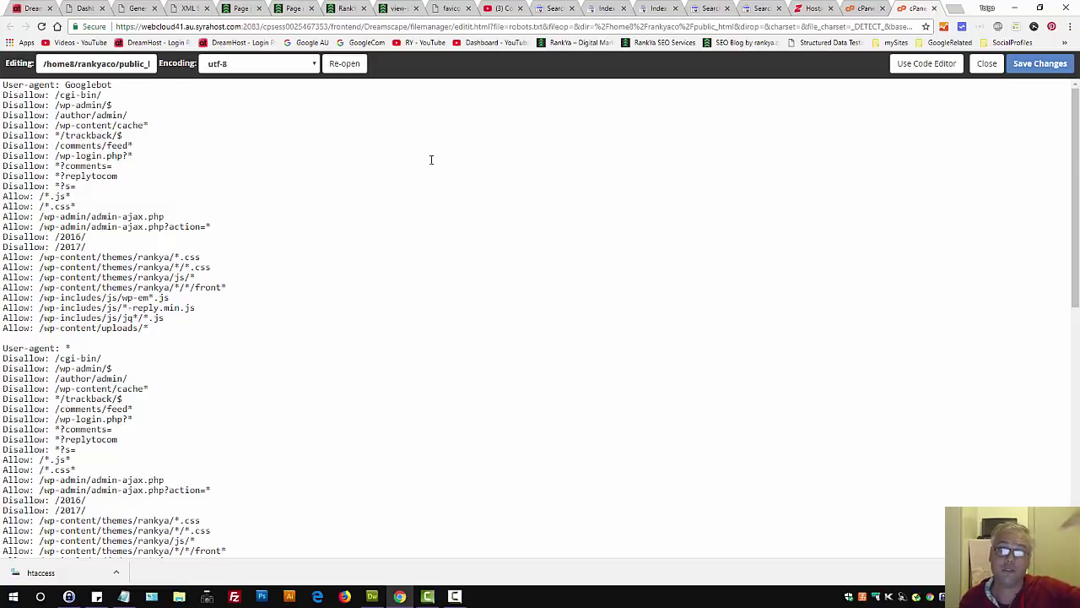
# Compare the URLs in the Server errors (5xx) report with the site's /wp-includes/ page, highlighting the wp-includes/ path in its address.
pyautogui.click(610, 10)
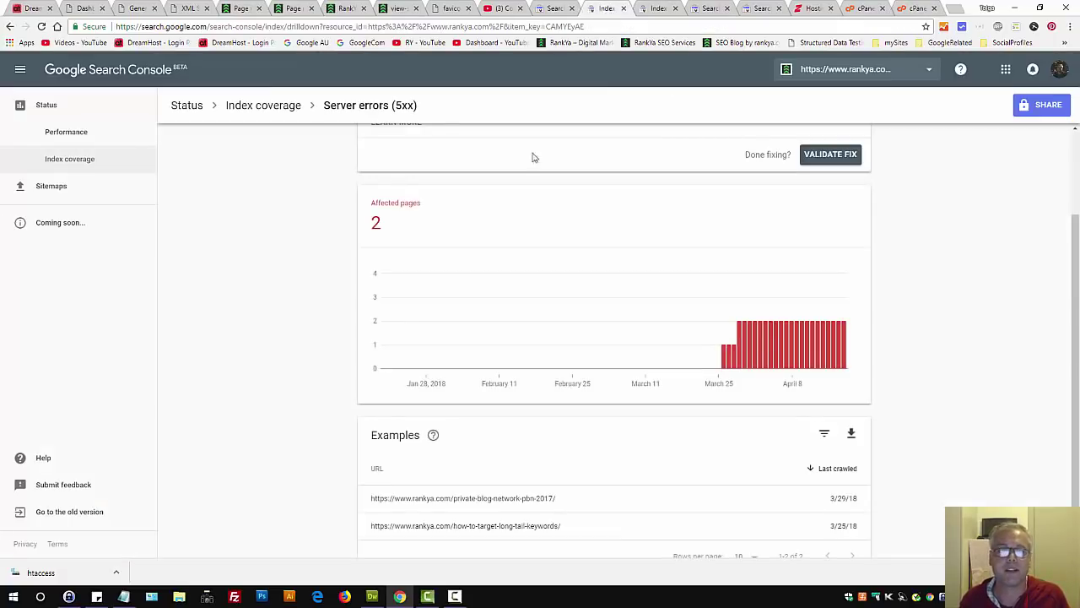
pyautogui.click(240, 8)
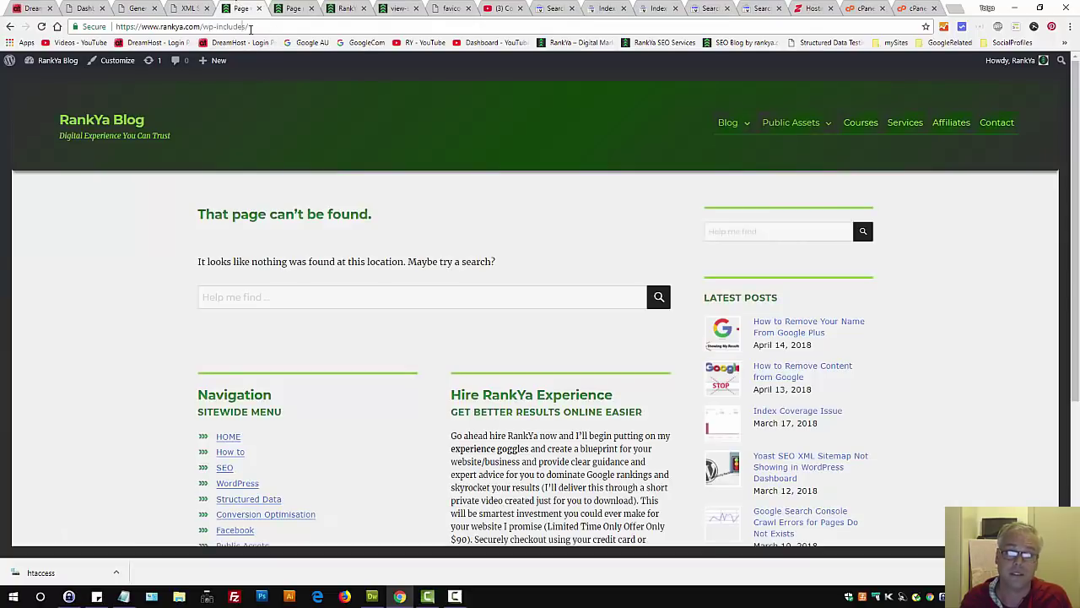
pyautogui.moveTo(251, 28); pyautogui.dragTo(202, 29)
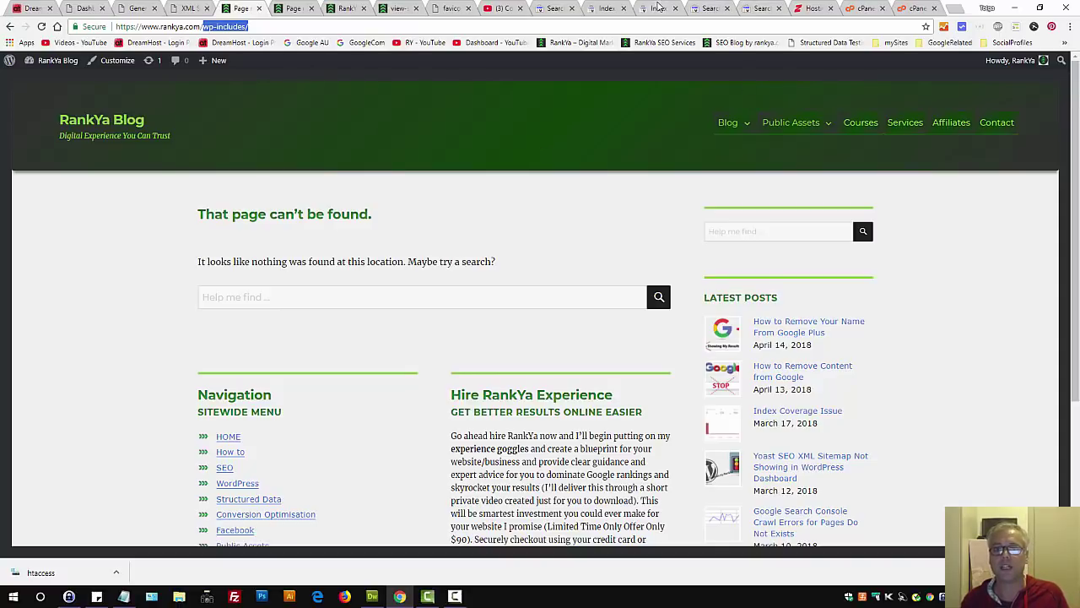
pyautogui.click(659, 9)
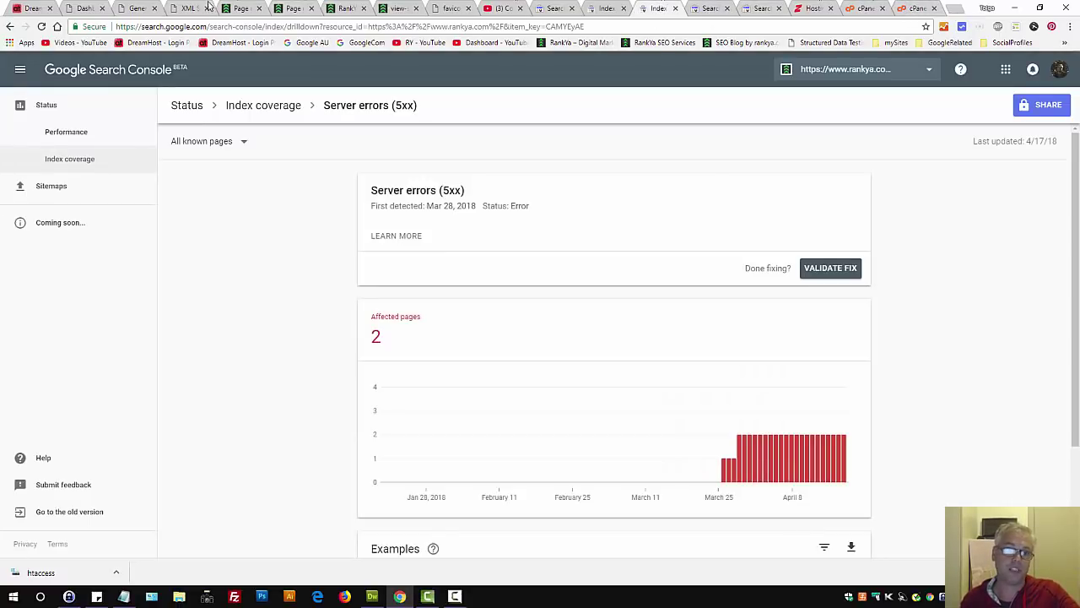
pyautogui.click(240, 8)
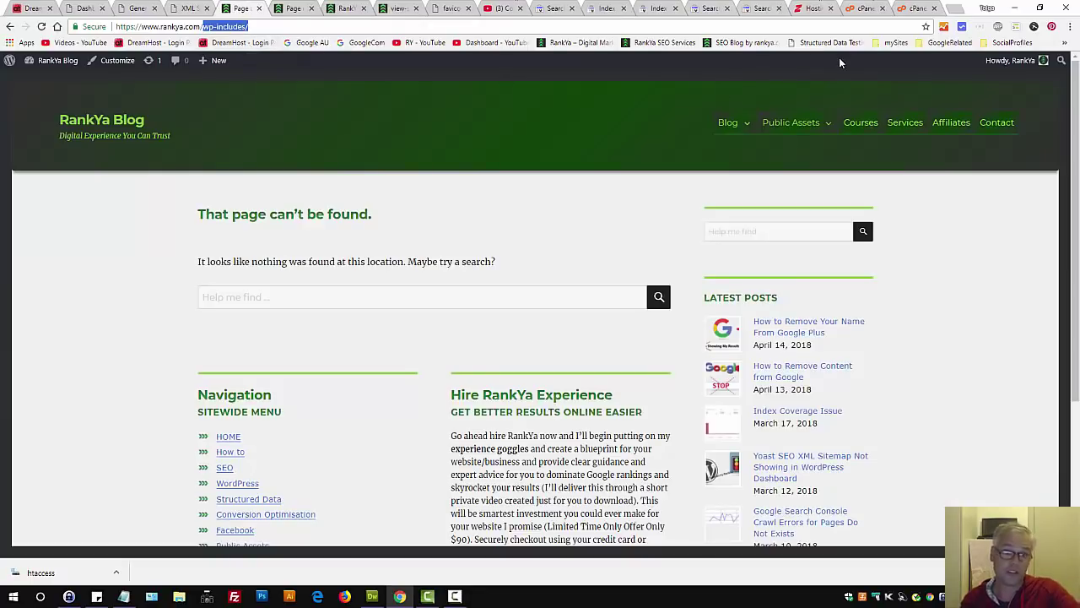
# Review the robots.txt rules, the site's home page and the /wp-includes/ page, ending at the Server errors (5xx) report.
pyautogui.click(916, 8)
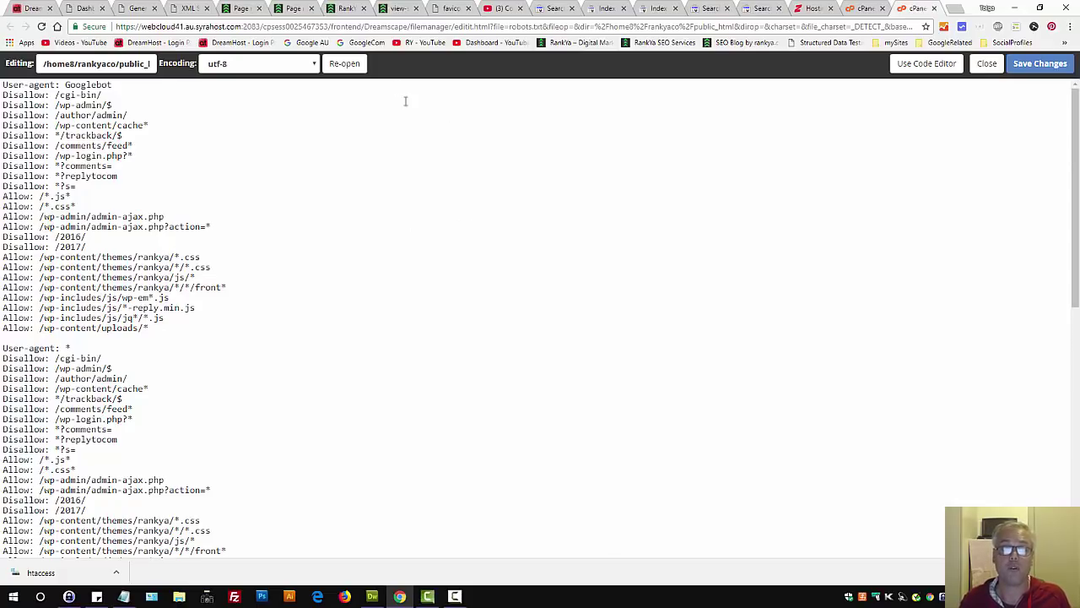
pyautogui.click(351, 8)
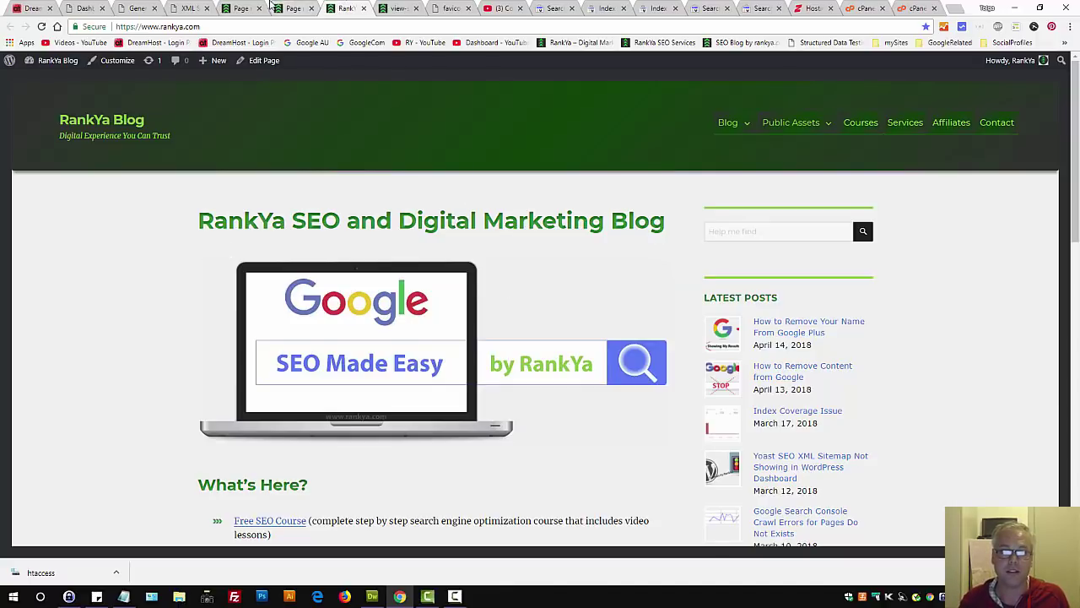
pyautogui.click(252, 8)
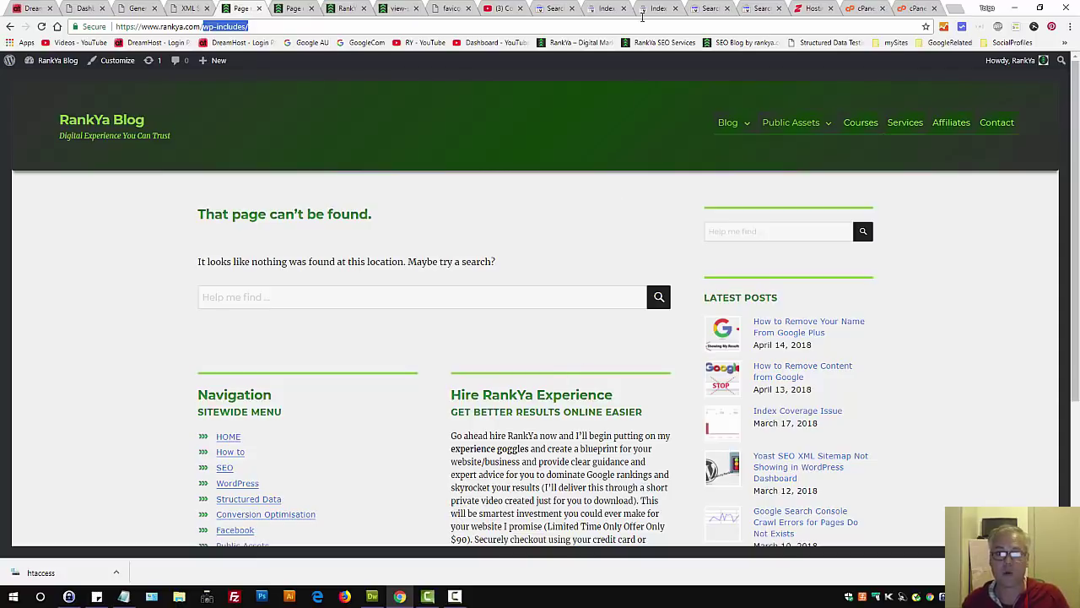
pyautogui.click(643, 12)
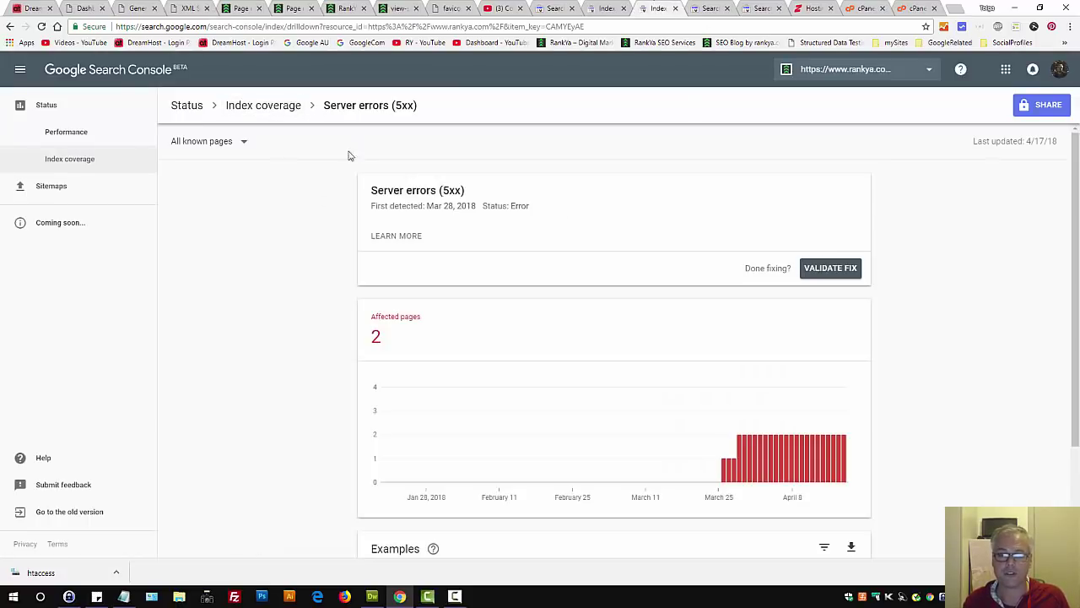